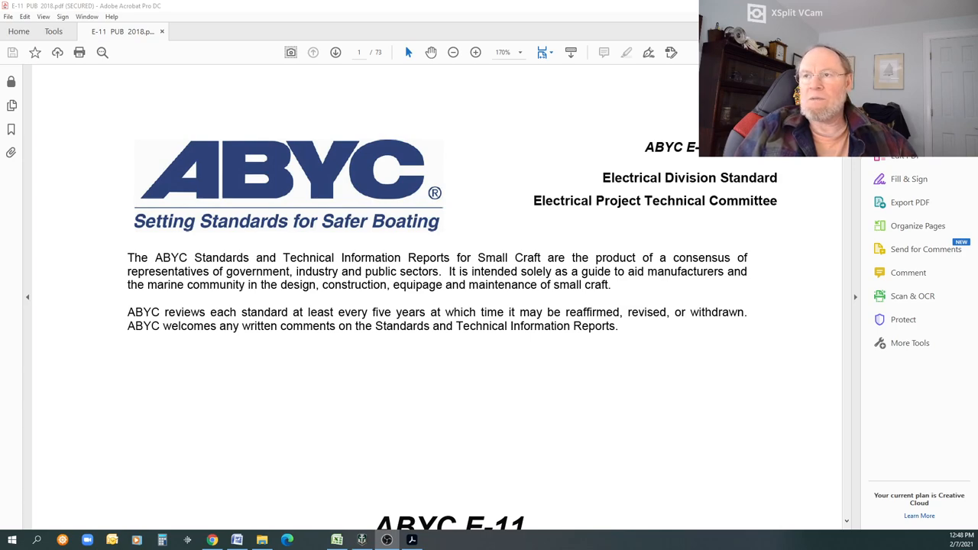
{"action": "scroll", "coordinate": [382, 306], "scroll_direction": "down", "scroll_amount": 5}
{"action": "scroll", "coordinate": [381, 306], "scroll_direction": "down", "scroll_amount": 3}
{"action": "scroll", "coordinate": [382, 305], "scroll_direction": "down", "scroll_amount": 5}
{"action": "scroll", "coordinate": [381, 305], "scroll_direction": "down", "scroll_amount": 5}
{"action": "scroll", "coordinate": [382, 305], "scroll_direction": "down", "scroll_amount": 5}
{"action": "scroll", "coordinate": [382, 306], "scroll_direction": "down", "scroll_amount": 5}
{"action": "scroll", "coordinate": [382, 305], "scroll_direction": "down", "scroll_amount": 5}
{"action": "scroll", "coordinate": [382, 306], "scroll_direction": "down", "scroll_amount": 5}
{"action": "scroll", "coordinate": [382, 305], "scroll_direction": "down", "scroll_amount": 5}
{"action": "scroll", "coordinate": [382, 305], "scroll_direction": "down", "scroll_amount": 5}
{"action": "scroll", "coordinate": [382, 305], "scroll_direction": "down", "scroll_amount": 5}
{"action": "scroll", "coordinate": [382, 305], "scroll_direction": "down", "scroll_amount": 5}
{"action": "mouse_move", "coordinate": [850, 160]}
{"action": "left_mouse_down"}
{"action": "mouse_move", "coordinate": [851, 199]}
{"action": "mouse_move", "coordinate": [851, 188]}
{"action": "left_mouse_up"}
{"action": "scroll", "coordinate": [747, 232], "scroll_direction": "up", "scroll_amount": 1}
{"action": "scroll", "coordinate": [747, 231], "scroll_direction": "up", "scroll_amount": 1}
{"action": "scroll", "coordinate": [747, 231], "scroll_direction": "up", "scroll_amount": 1}
{"action": "scroll", "coordinate": [747, 228], "scroll_direction": "up", "scroll_amount": 1}
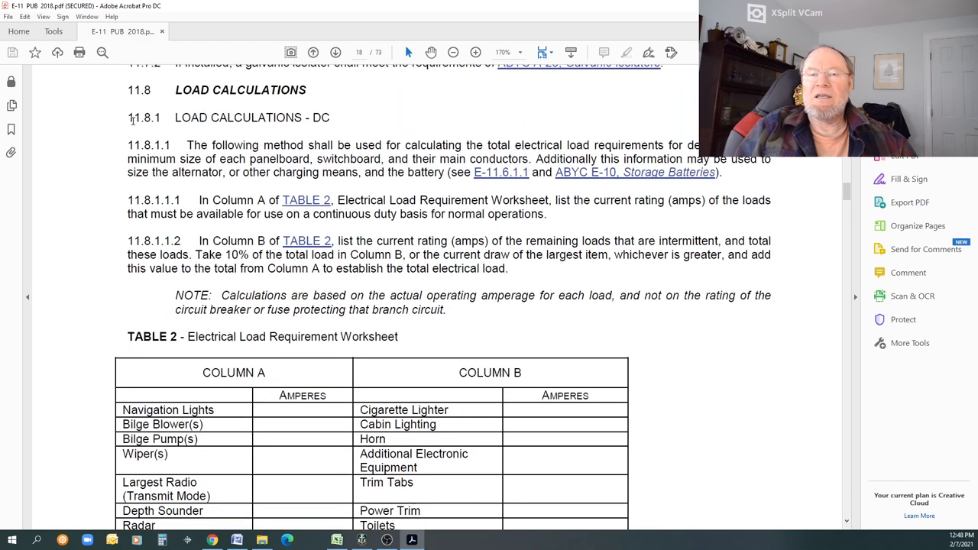
Select the word DC in the 11.8.1 LOAD CALCULATIONS - DC heading
{"action": "double_click", "coordinate": [321, 117]}
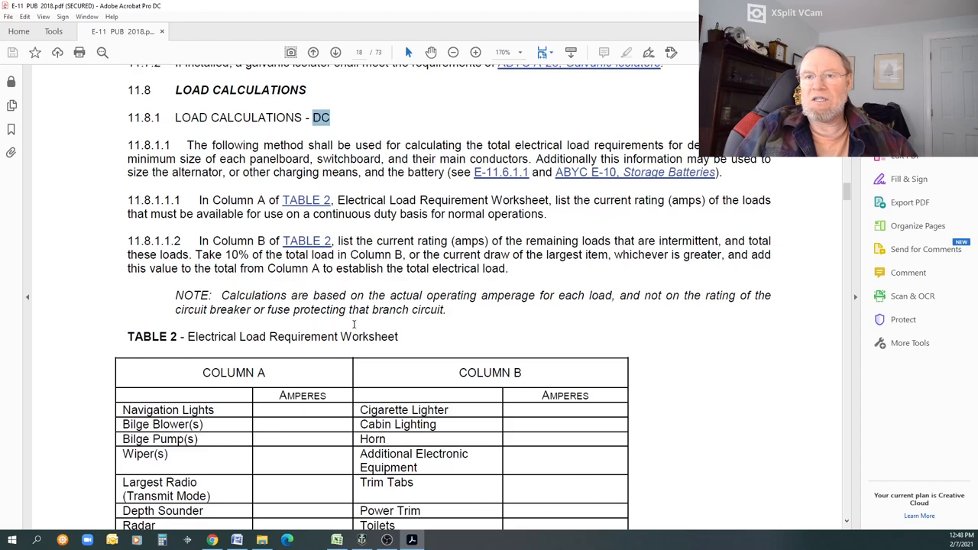
{"action": "scroll", "coordinate": [363, 325], "scroll_direction": "down", "scroll_amount": 2}
{"action": "scroll", "coordinate": [363, 324], "scroll_direction": "down", "scroll_amount": 3}
{"action": "scroll", "coordinate": [362, 325], "scroll_direction": "down", "scroll_amount": 3}
{"action": "scroll", "coordinate": [362, 325], "scroll_direction": "down", "scroll_amount": 2}
{"action": "scroll", "coordinate": [362, 325], "scroll_direction": "down", "scroll_amount": 1}
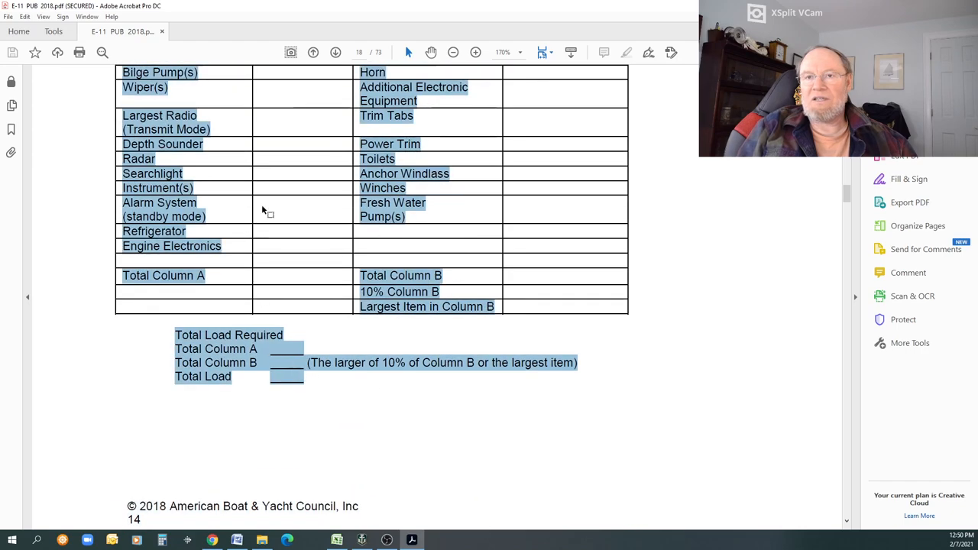
Copy the selected Table 2 worksheet text and switch over to the Word and Excel windows
{"action": "right_click", "coordinate": [172, 189]}
{"action": "left_click", "coordinate": [191, 200]}
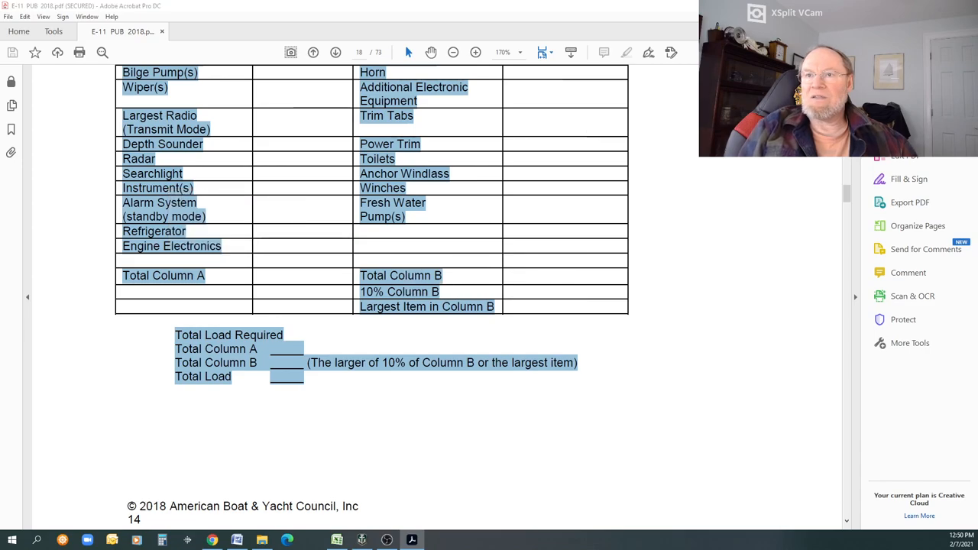
{"action": "key", "text": "alt+Tab"}
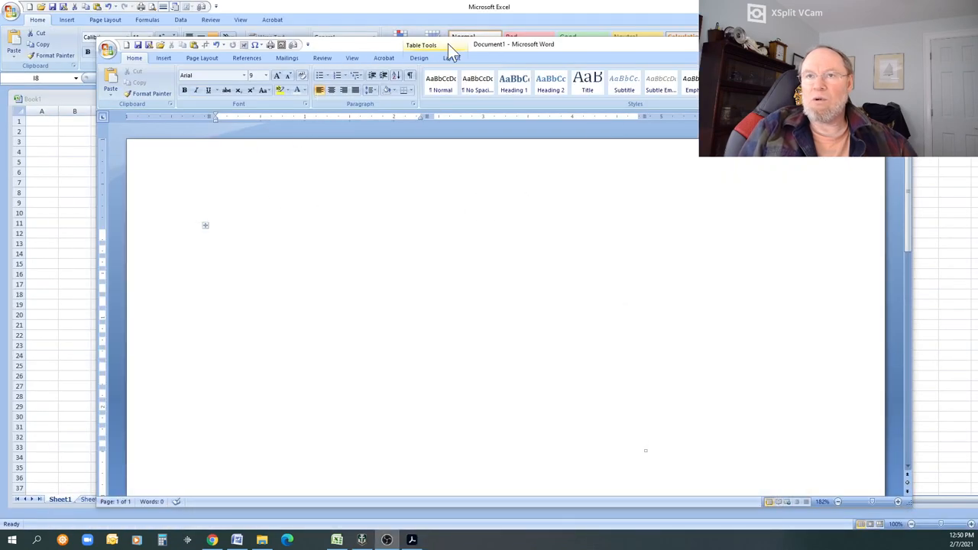
Paste the Table 2 worksheet text into the blank Word document
{"action": "right_click", "coordinate": [262, 258]}
{"action": "left_click", "coordinate": [288, 288]}
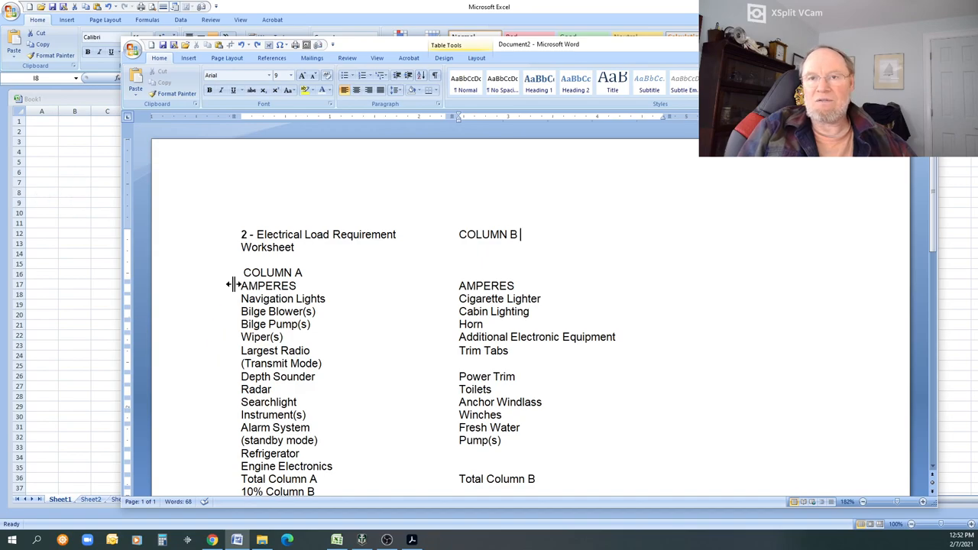
Copy the column A entries from the Word table down through (standby mode)
{"action": "left_click_drag", "start_coordinate": [241, 234], "coordinate": [284, 337]}
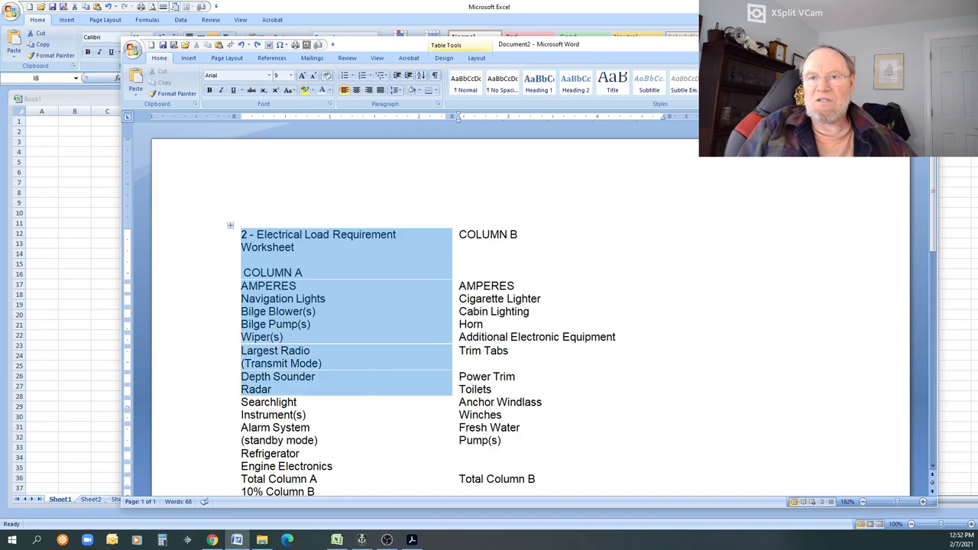
{"action": "mouse_move", "coordinate": [284, 337]}
{"action": "left_mouse_down"}
{"action": "mouse_move", "coordinate": [321, 441]}
{"action": "mouse_move", "coordinate": [535, 453]}
{"action": "mouse_move", "coordinate": [321, 441]}
{"action": "left_mouse_up"}
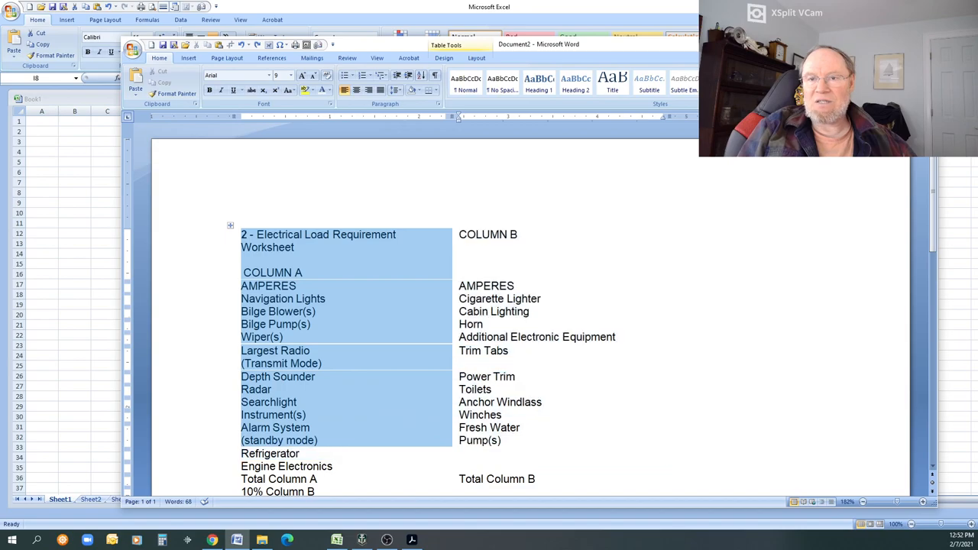
{"action": "right_click", "coordinate": [265, 322]}
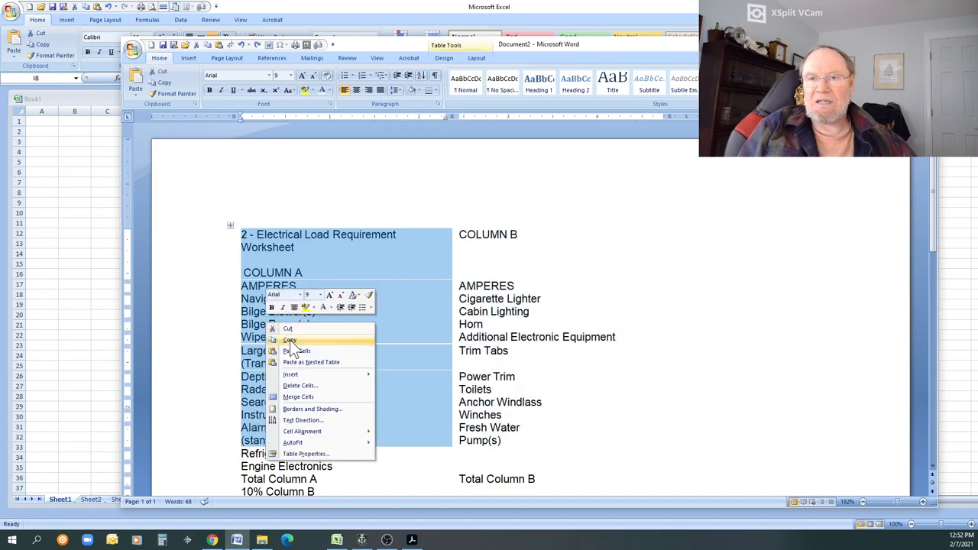
{"action": "left_click", "coordinate": [291, 341]}
Paste the column A entries into the Excel sheet starting at cell B3
{"action": "key", "text": "alt+Tab"}
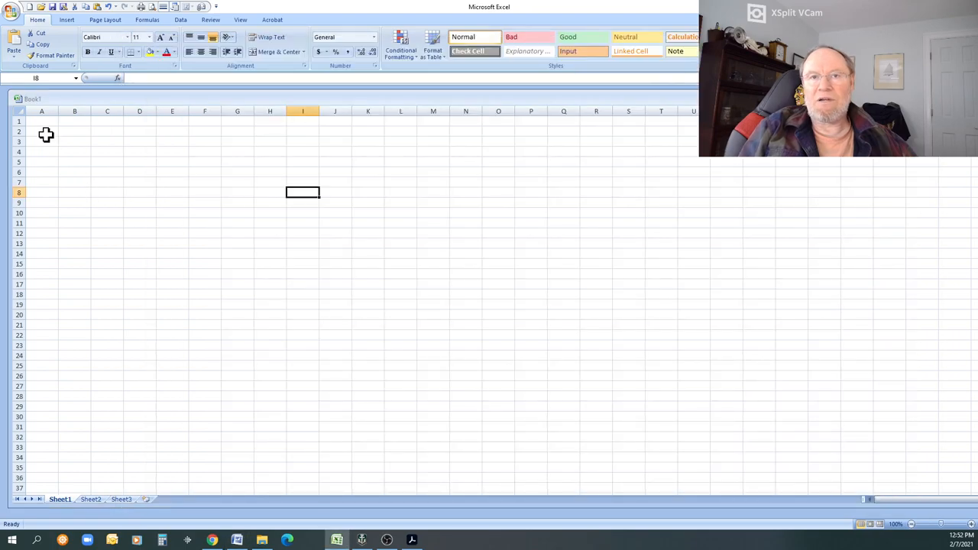
{"action": "right_click", "coordinate": [69, 142]}
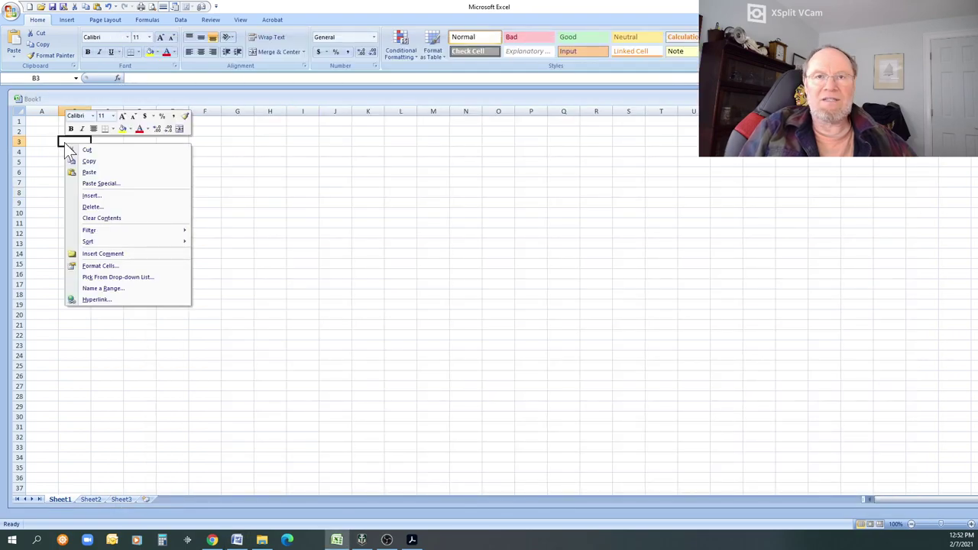
{"action": "left_click", "coordinate": [91, 171]}
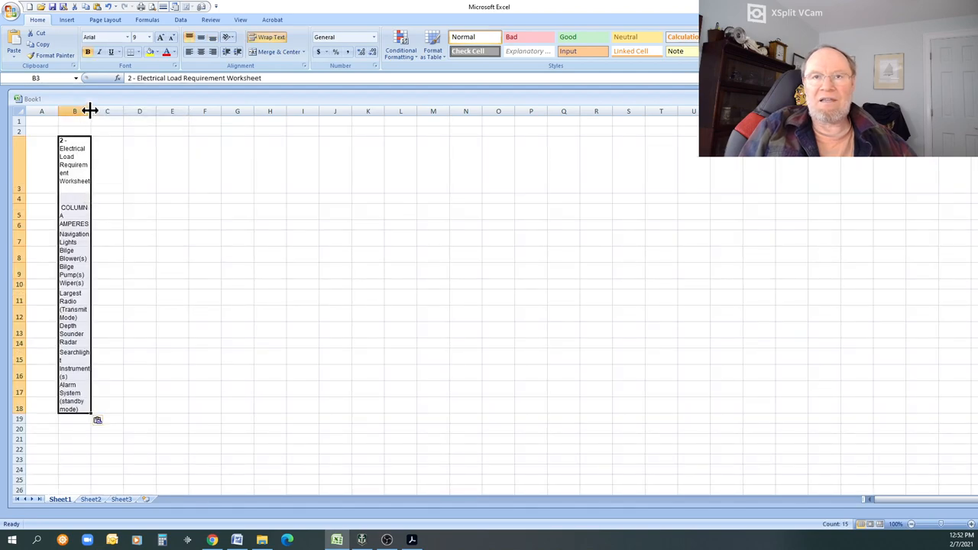
Widen column B so entries fit on one line and adjust the heights of rows 1 and 3
{"action": "left_click_drag", "start_coordinate": [90, 111], "coordinate": [189, 111]}
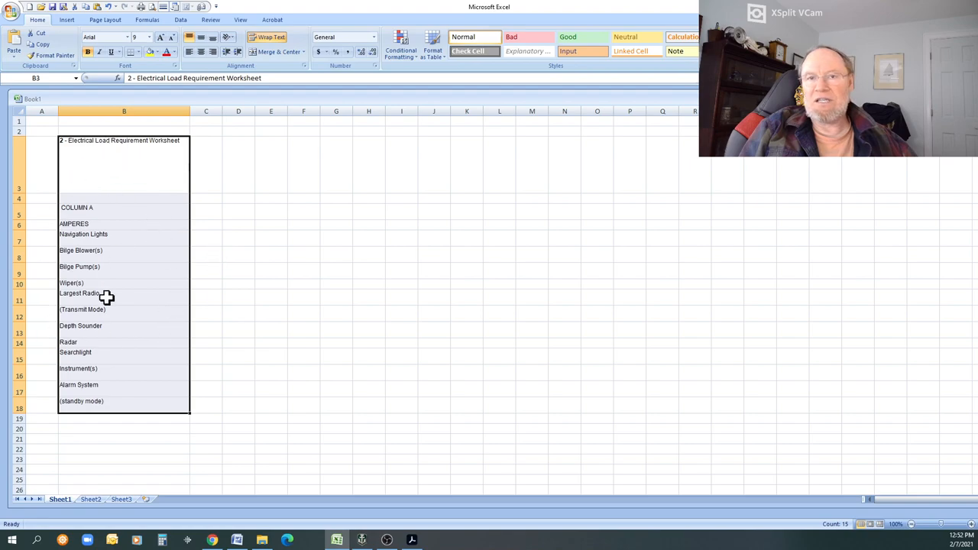
{"action": "left_click", "coordinate": [212, 175]}
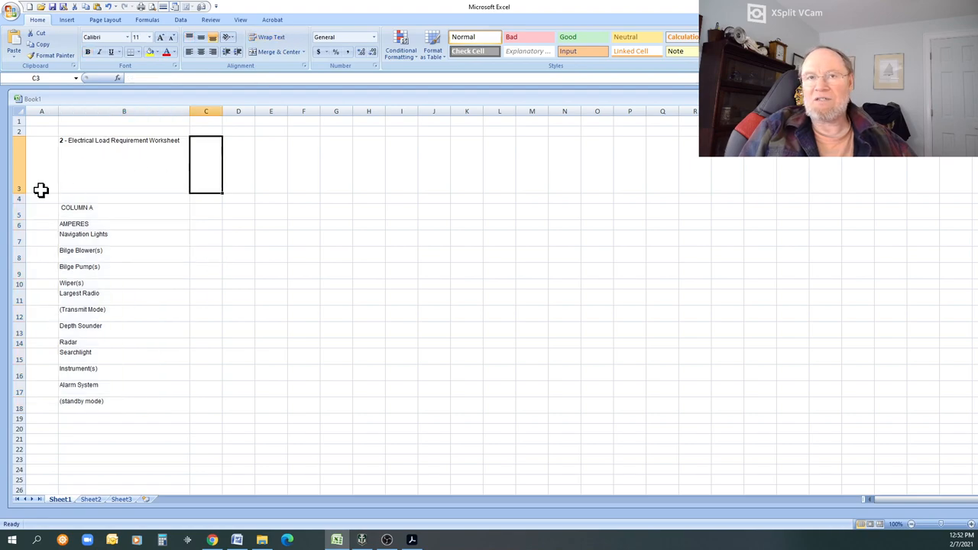
{"action": "left_click_drag", "start_coordinate": [17, 194], "coordinate": [18, 164]}
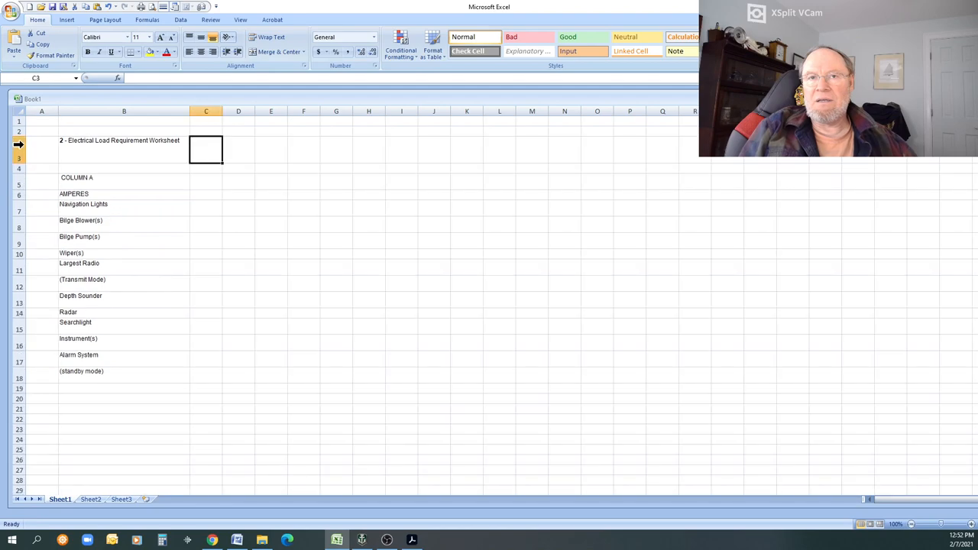
{"action": "left_click_drag", "start_coordinate": [18, 128], "coordinate": [18, 168]}
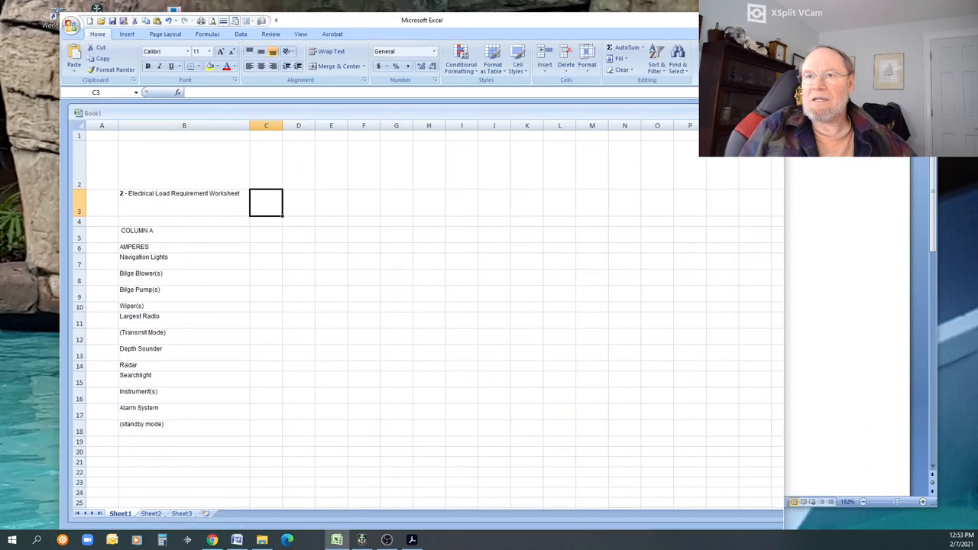
Narrow the Excel window and select the column B entries in Word down to Pump(s)
{"action": "left_click_drag", "start_coordinate": [697, 84], "coordinate": [545, 85]}
{"action": "left_click", "coordinate": [625, 208]}
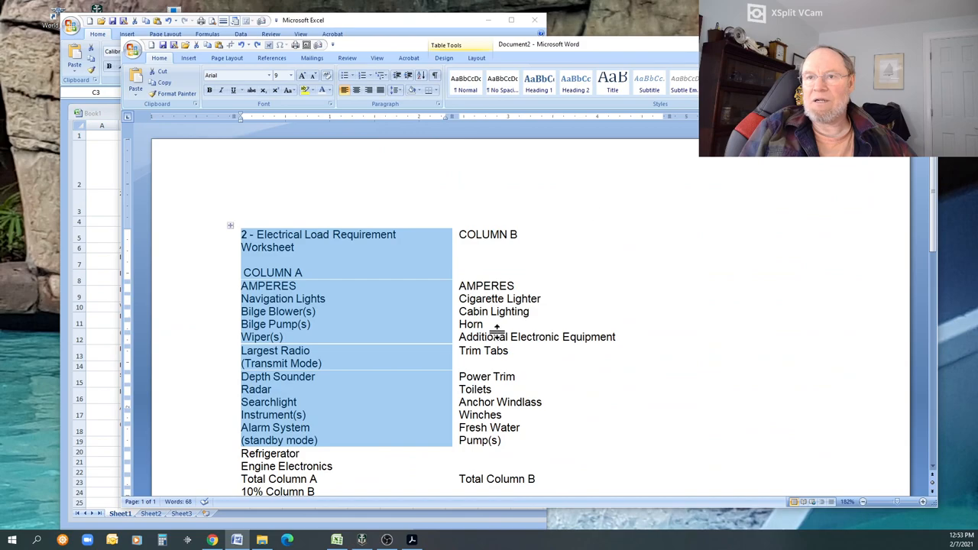
{"action": "scroll", "coordinate": [575, 292], "scroll_direction": "down", "scroll_amount": 1}
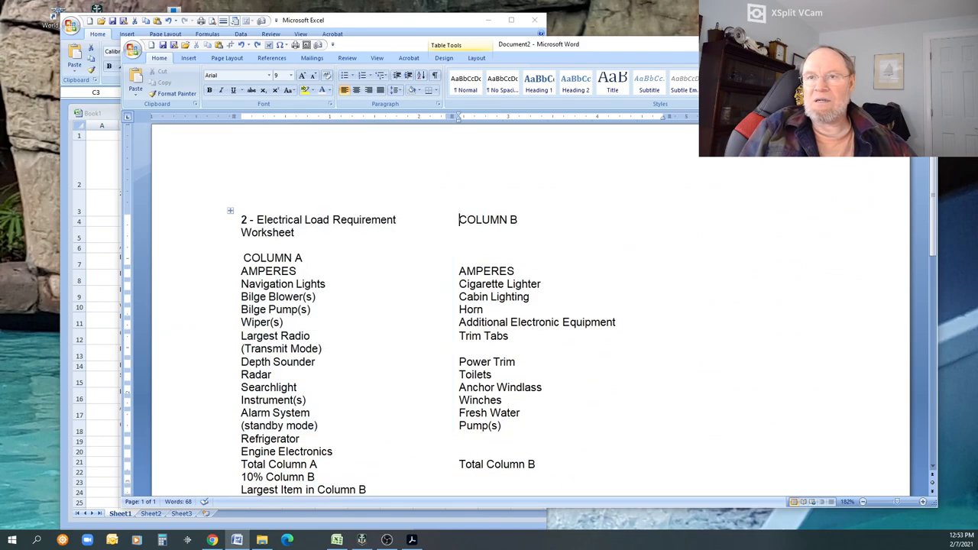
{"action": "key", "text": "shift+Down"}
{"action": "key", "text": "shift+Down"}
{"action": "key", "text": "shift+Down"}
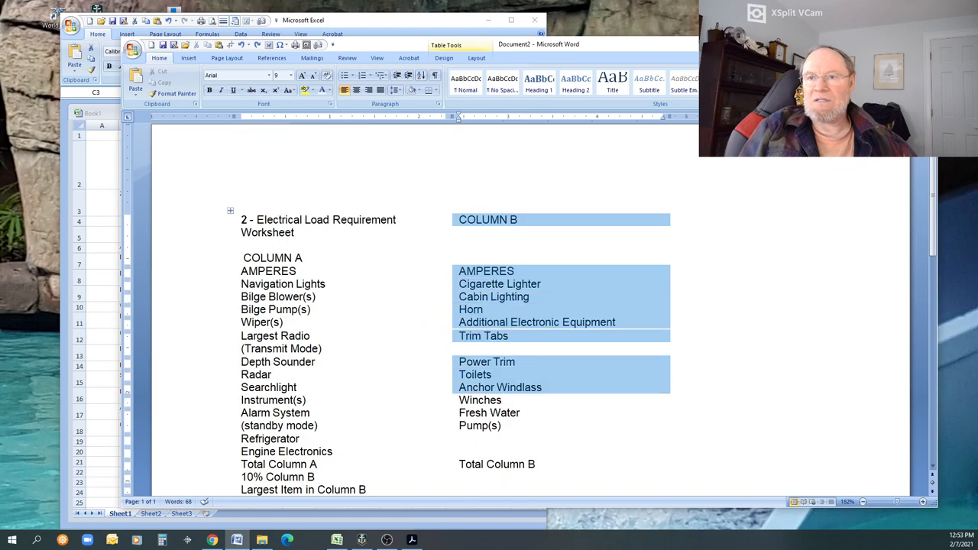
{"action": "key", "text": "shift+Down"}
{"action": "key", "text": "shift+Down"}
{"action": "key", "text": "shift+Up"}
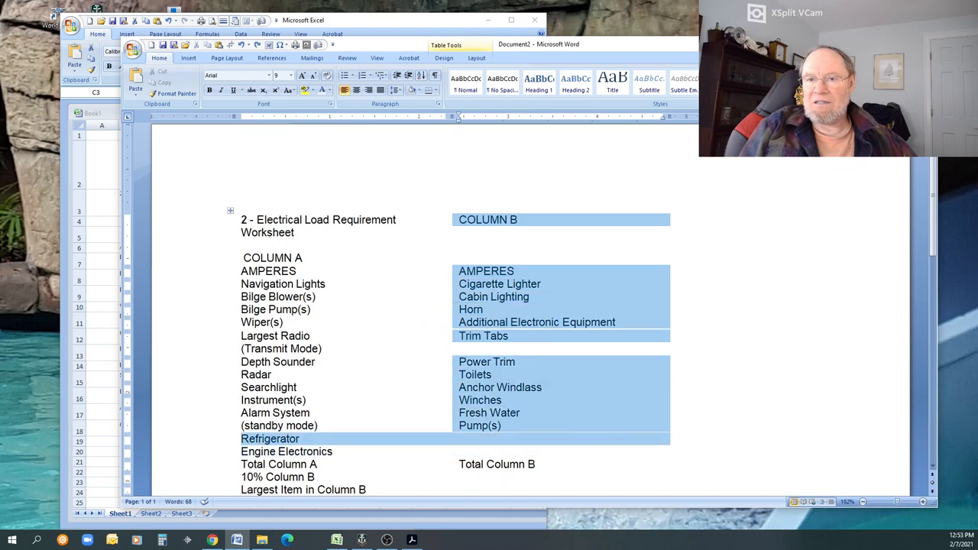
{"action": "key", "text": "shift+Up"}
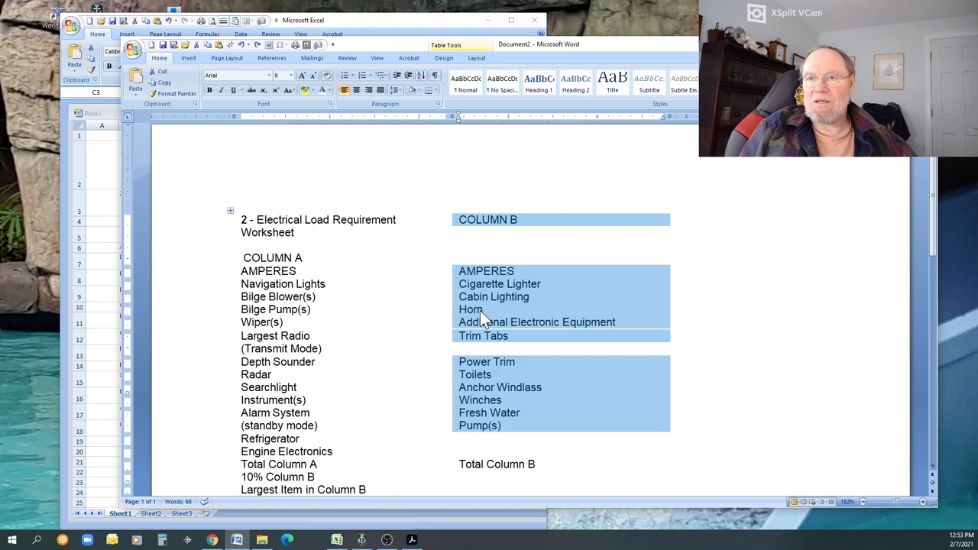
Copy the selected column B entries and bring the Excel workbook to the front
{"action": "right_click", "coordinate": [480, 310]}
{"action": "left_click", "coordinate": [508, 334]}
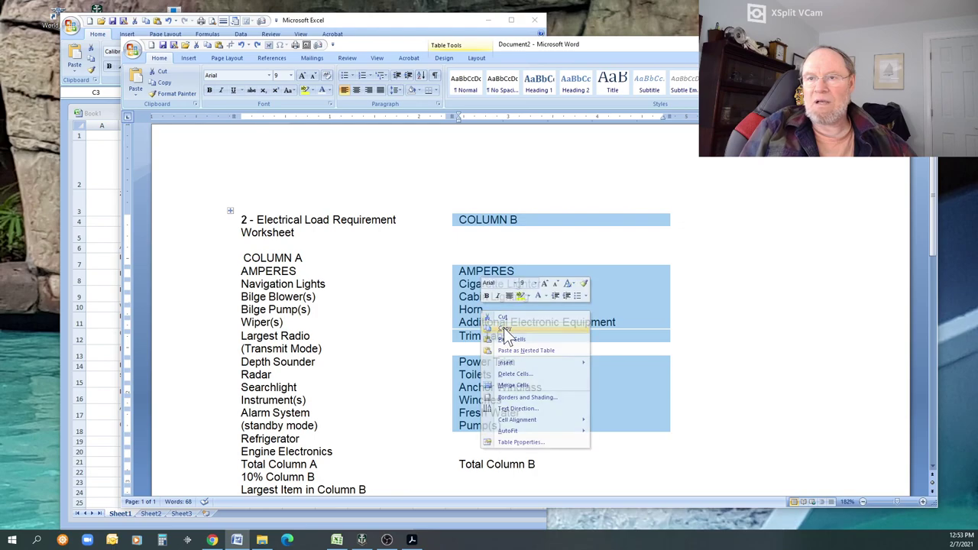
{"action": "left_click", "coordinate": [112, 400]}
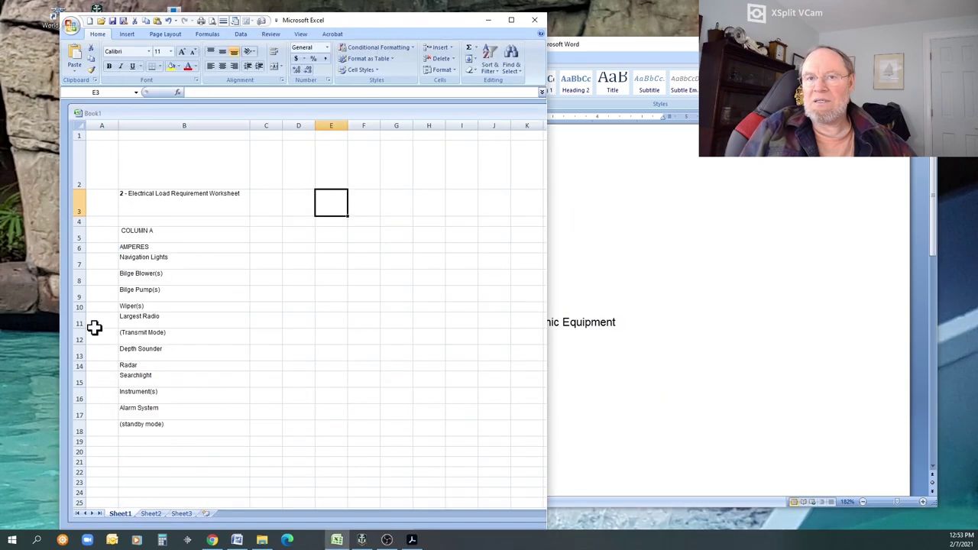
Paste the column B entries at C3 and widen column C to about 253 pixels
{"action": "left_click", "coordinate": [272, 201]}
{"action": "right_click", "coordinate": [272, 202]}
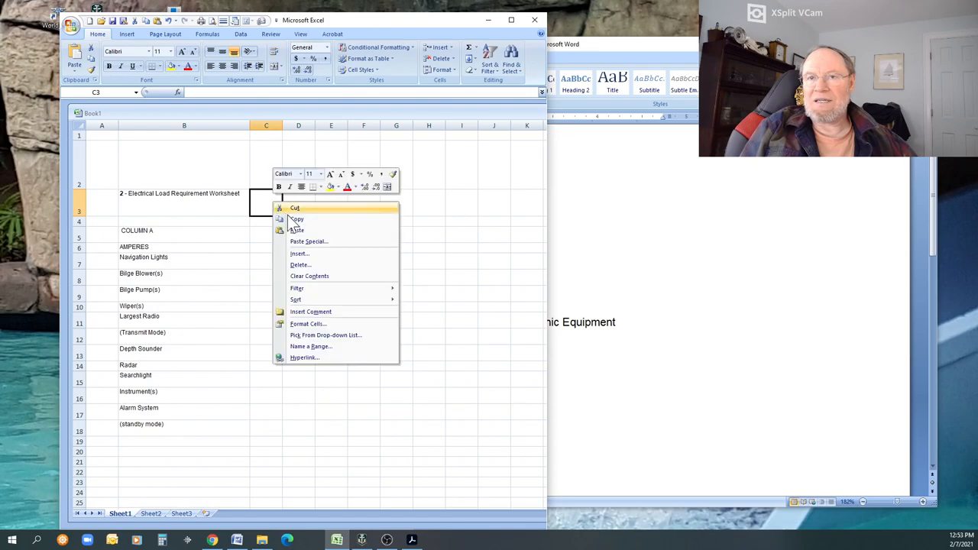
{"action": "left_click", "coordinate": [297, 228]}
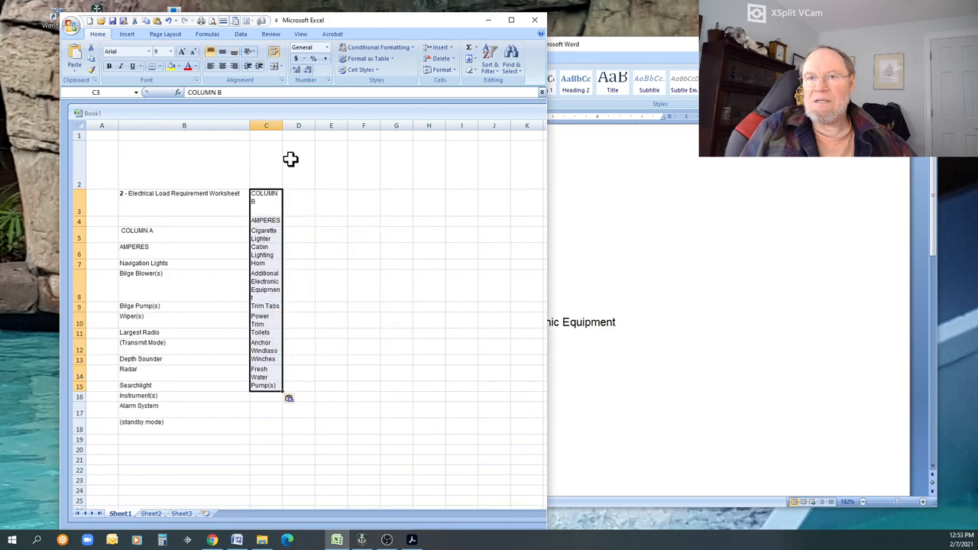
{"action": "left_click_drag", "start_coordinate": [282, 124], "coordinate": [378, 133]}
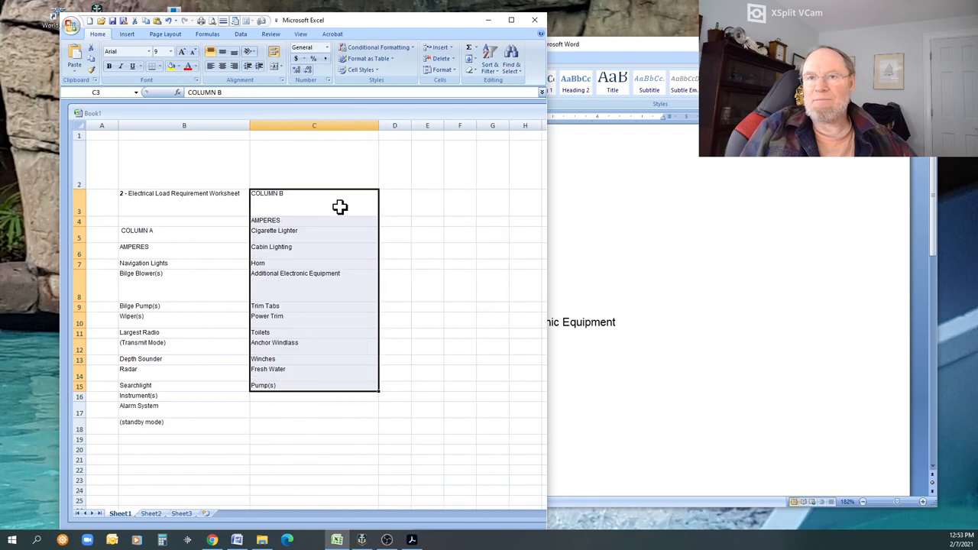
{"action": "left_click", "coordinate": [338, 203]}
Move the COLUMN B list, COLUMN B through Pump(s), down two rows to align with column A
{"action": "left_click", "coordinate": [286, 230]}
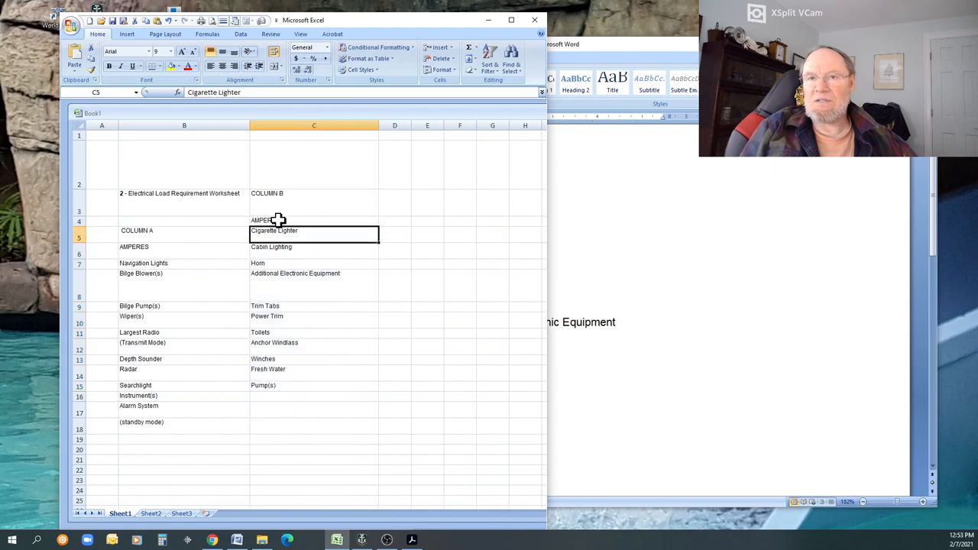
{"action": "left_click", "coordinate": [337, 265]}
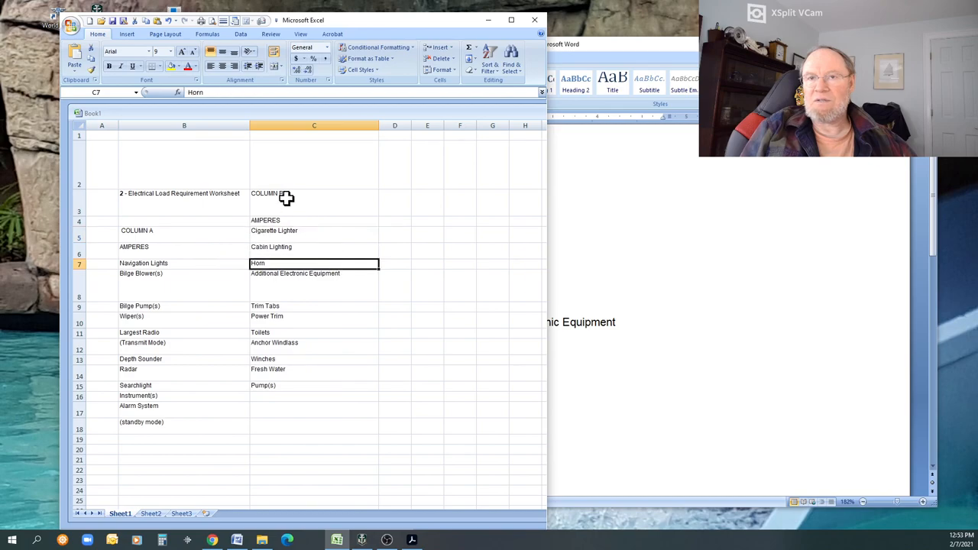
{"action": "left_click_drag", "start_coordinate": [277, 193], "coordinate": [284, 384]}
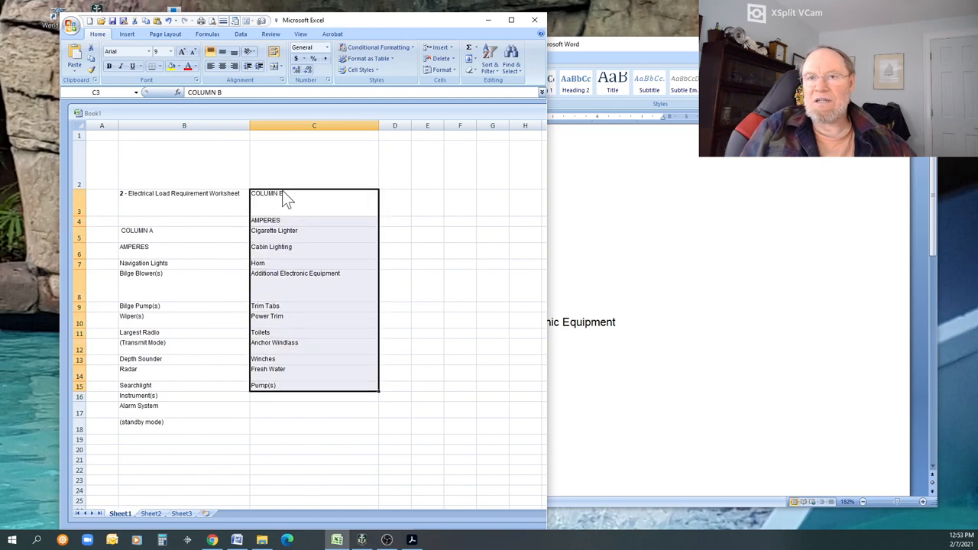
{"action": "left_click_drag", "start_coordinate": [282, 216], "coordinate": [281, 233]}
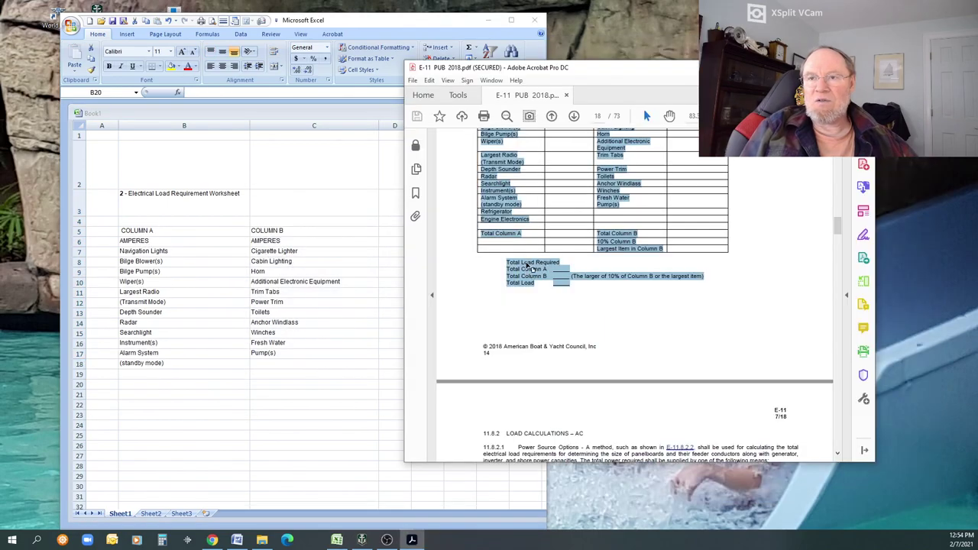
{"action": "left_click", "coordinate": [527, 266]}
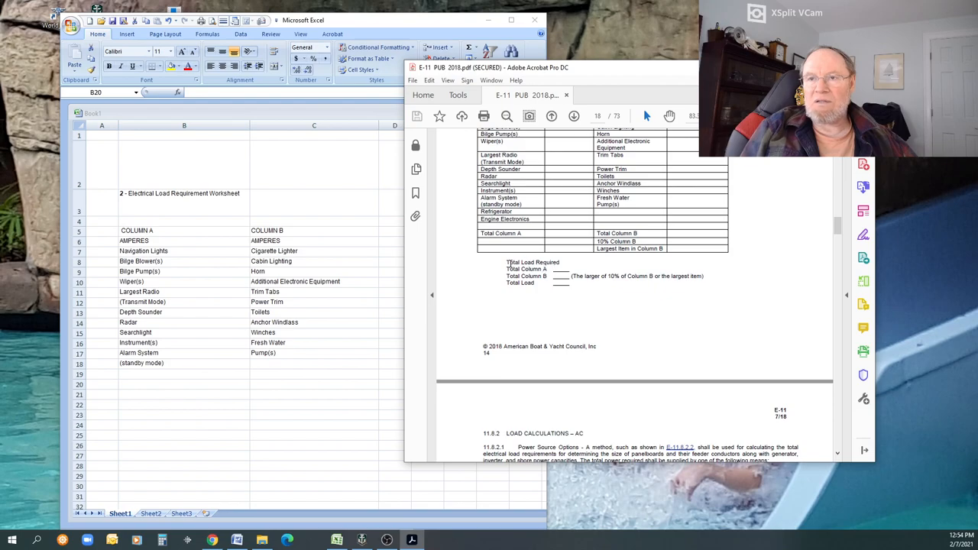
Copy the Total Load Required summary lines from the PDF and bring the worksheet forward
{"action": "left_click_drag", "start_coordinate": [507, 262], "coordinate": [532, 286]}
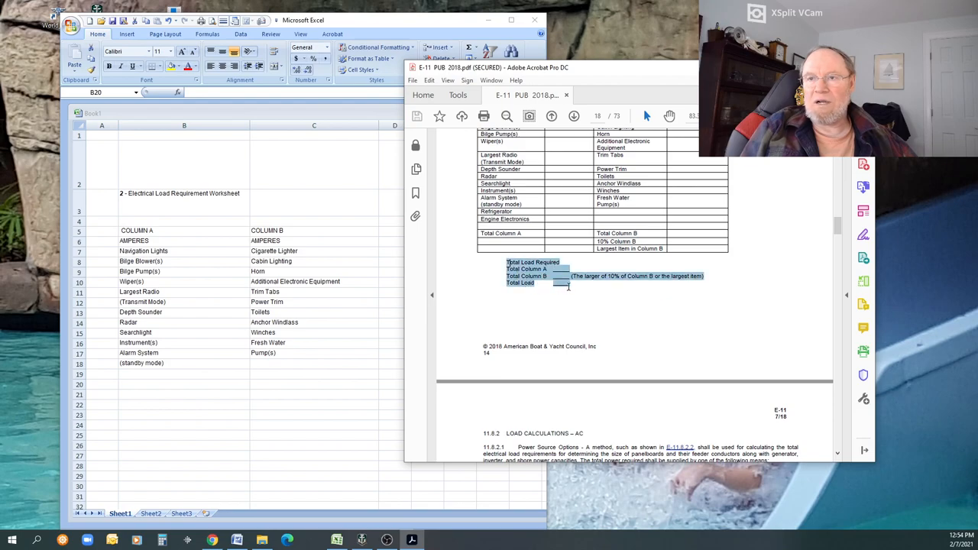
{"action": "right_click", "coordinate": [539, 279]}
{"action": "left_click", "coordinate": [552, 283]}
{"action": "left_click", "coordinate": [147, 415]}
Paste the summary lines into the worksheet at B21, filling rows 21 to 24
{"action": "left_click", "coordinate": [137, 395]}
{"action": "right_click", "coordinate": [137, 395]}
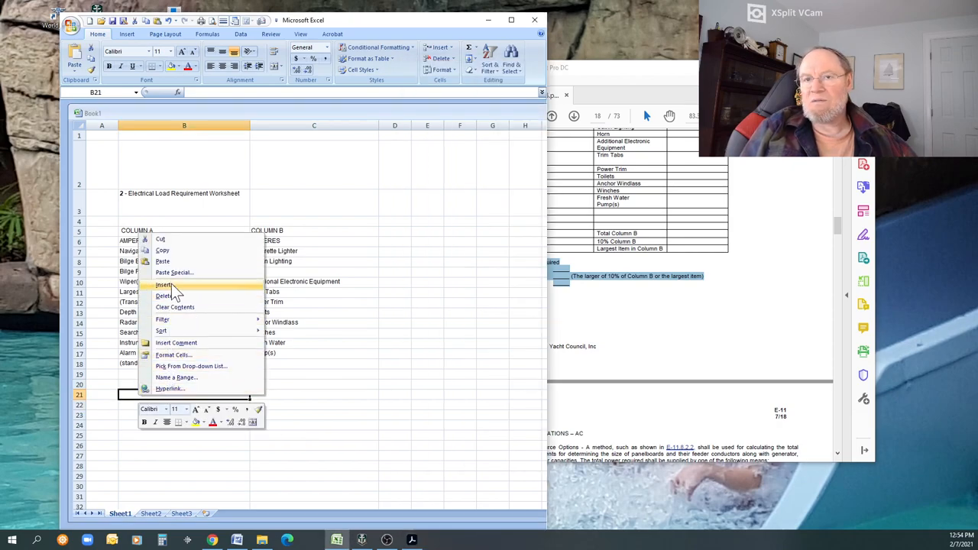
{"action": "left_click", "coordinate": [162, 261]}
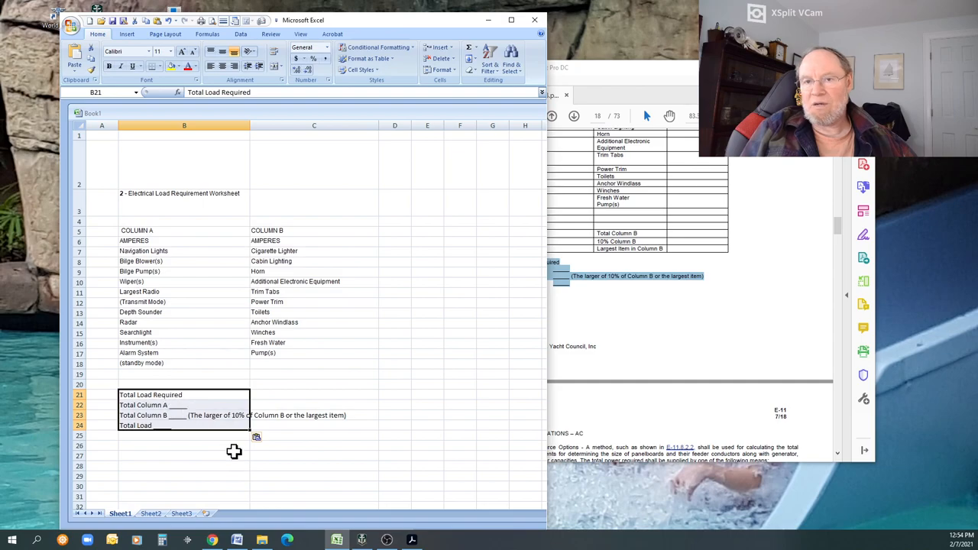
{"action": "left_click_drag", "start_coordinate": [233, 456], "coordinate": [237, 447]}
{"action": "left_click", "coordinate": [193, 416]}
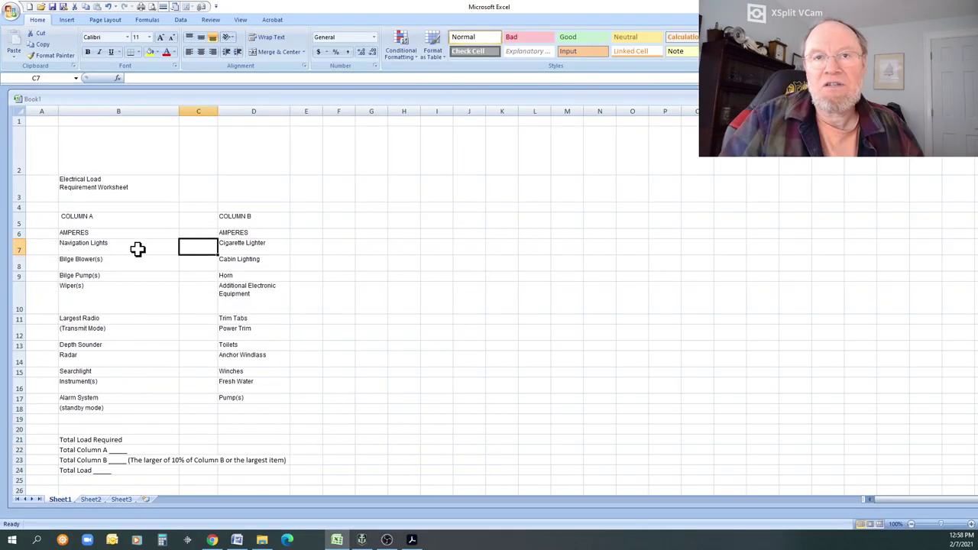
Select rows 5 through 18 and apply a uniform row height
{"action": "left_click", "coordinate": [137, 249]}
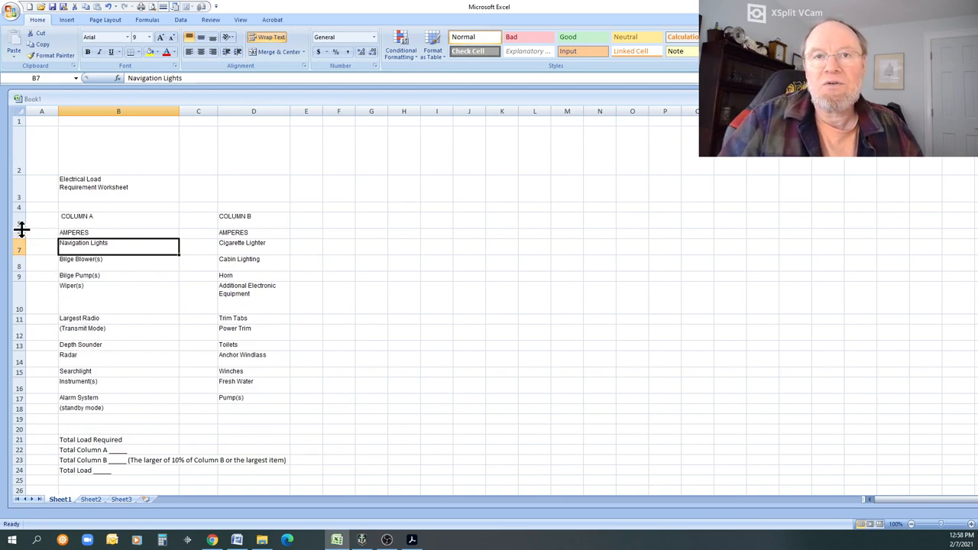
{"action": "mouse_move", "coordinate": [15, 222]}
{"action": "left_mouse_down"}
{"action": "mouse_move", "coordinate": [7, 306]}
{"action": "mouse_move", "coordinate": [15, 359]}
{"action": "left_mouse_up"}
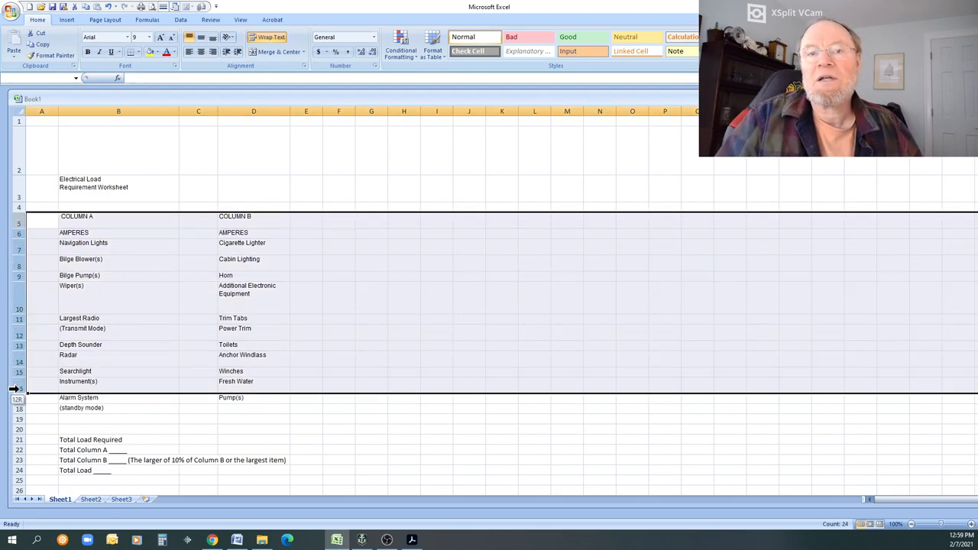
{"action": "left_click_drag", "start_coordinate": [16, 359], "coordinate": [15, 410]}
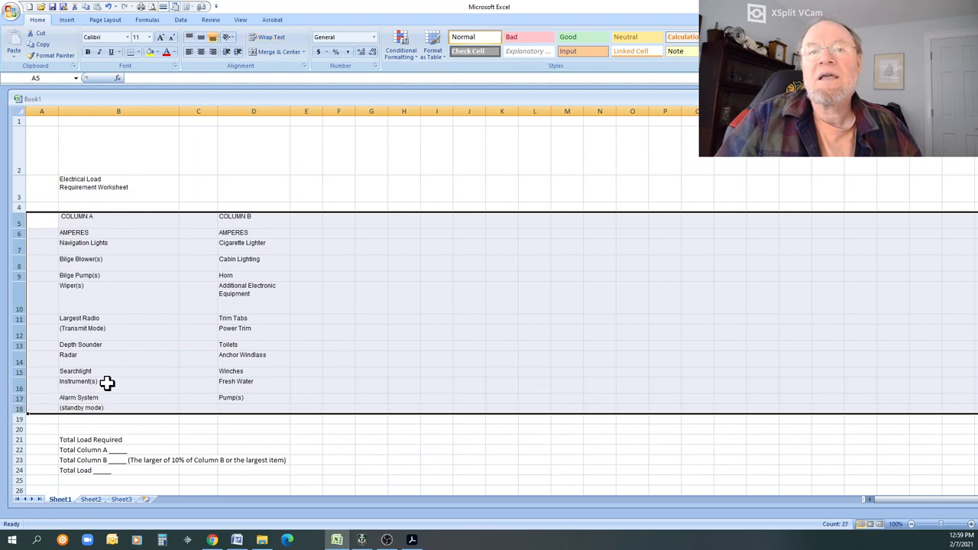
{"action": "right_click", "coordinate": [90, 235]}
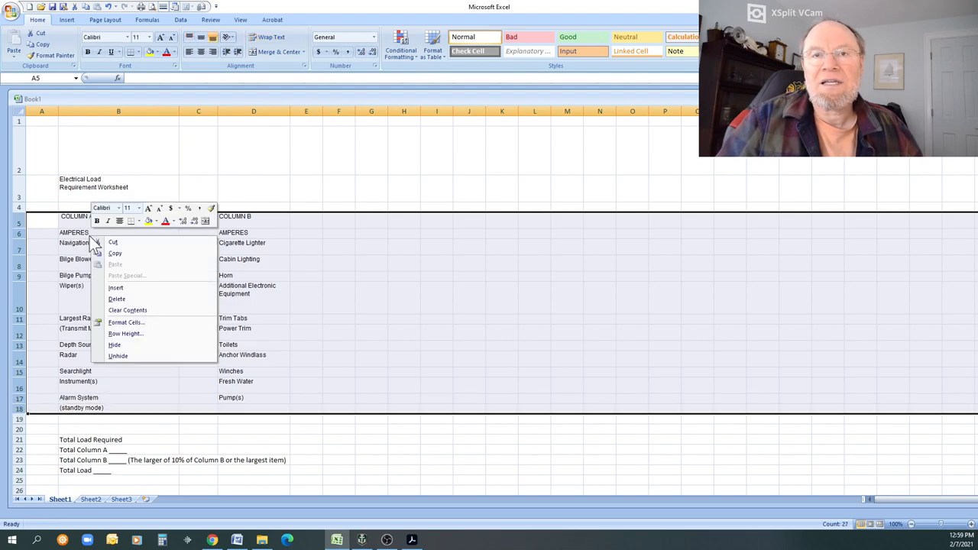
{"action": "left_click", "coordinate": [128, 333]}
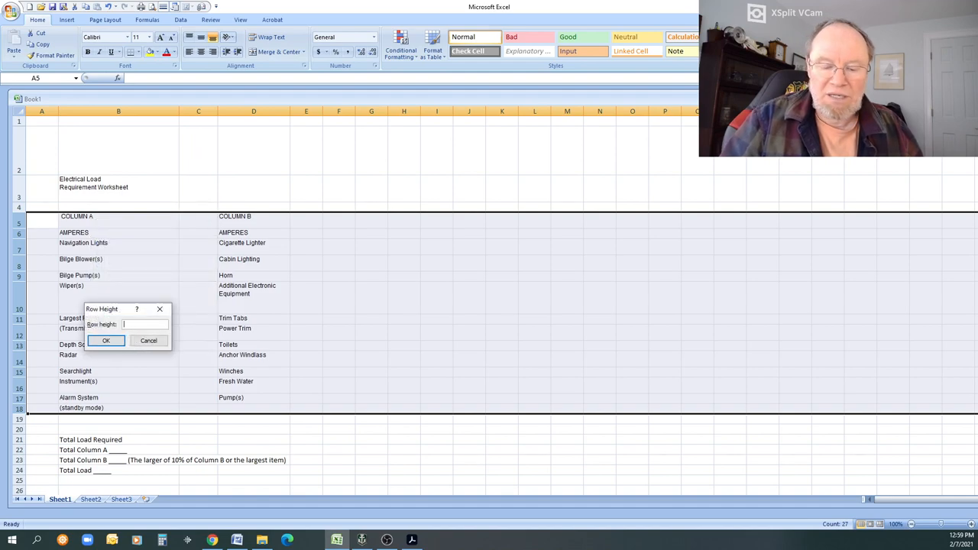
{"action": "type", "text": "15"}
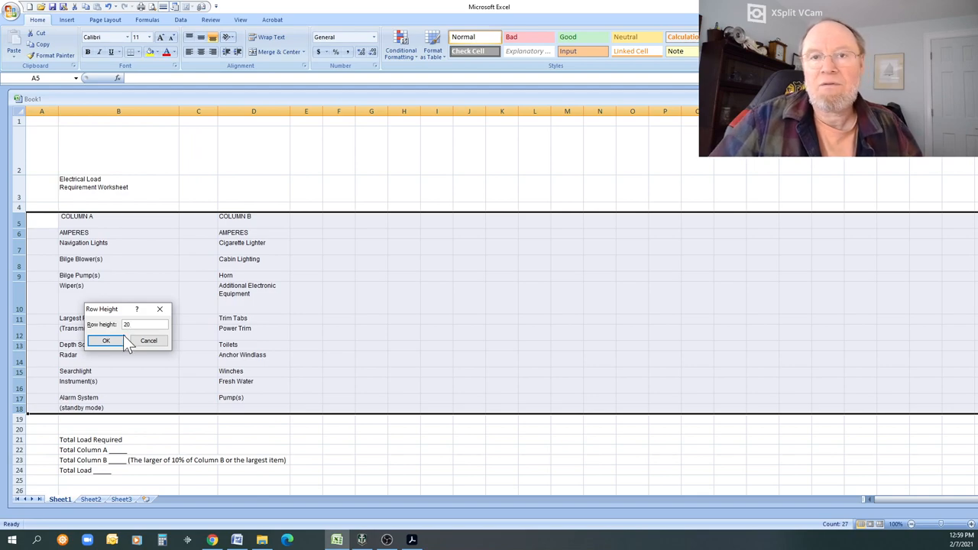
{"action": "left_click", "coordinate": [120, 340]}
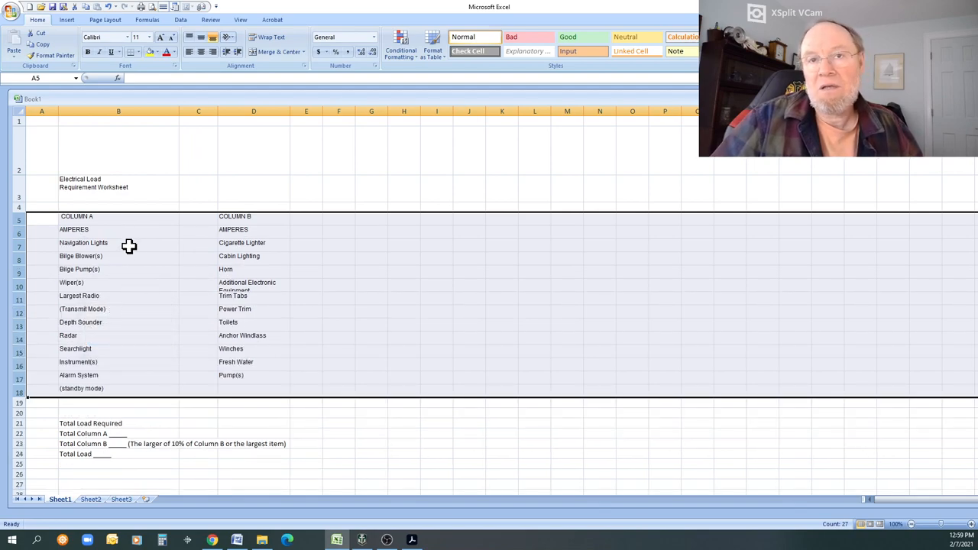
Reapply a taller row height of 30 to rows 5–18
{"action": "right_click", "coordinate": [92, 233]}
{"action": "left_click", "coordinate": [134, 328]}
{"action": "type", "text": "30"}
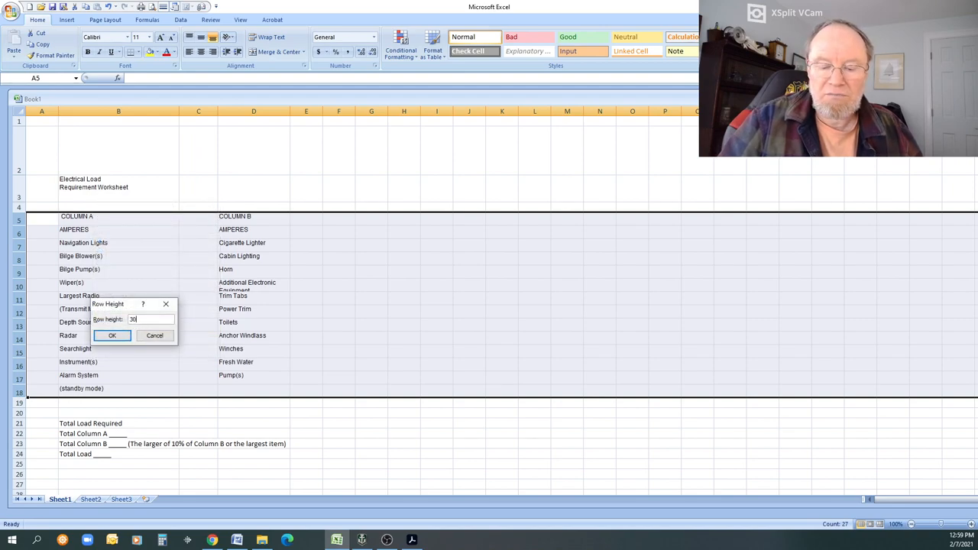
{"action": "left_click", "coordinate": [113, 336]}
{"action": "left_click", "coordinate": [143, 298]}
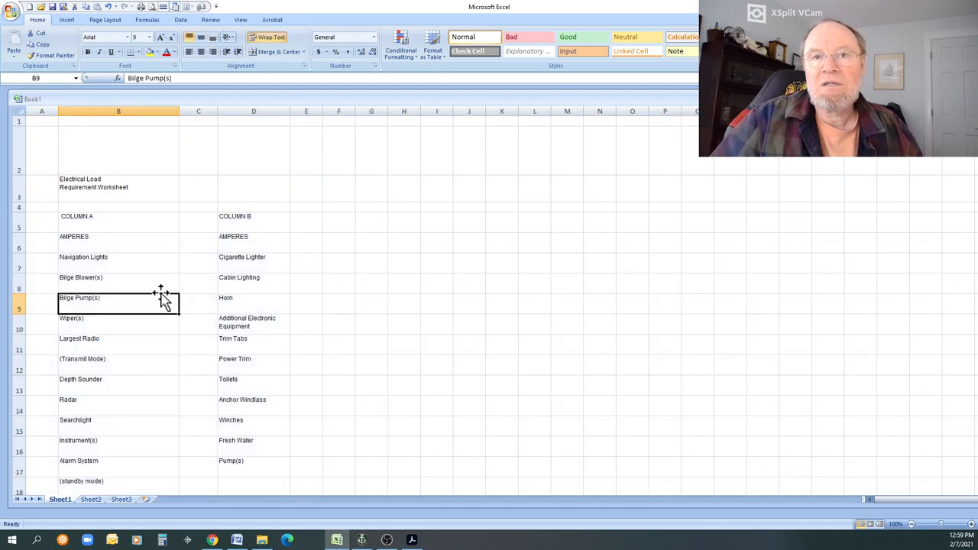
{"action": "scroll", "coordinate": [183, 267], "scroll_direction": "down", "scroll_amount": 2}
{"action": "scroll", "coordinate": [183, 267], "scroll_direction": "down", "scroll_amount": 2}
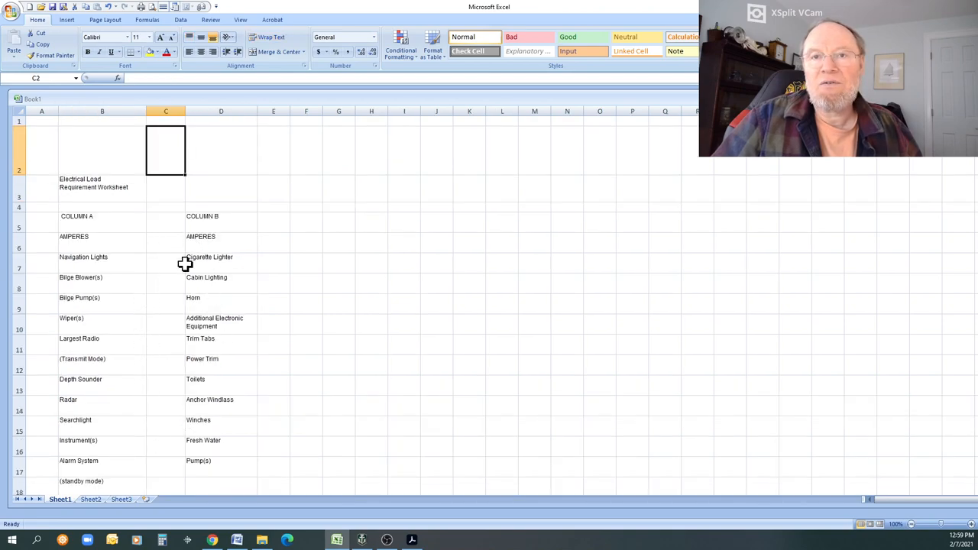
{"action": "left_click", "coordinate": [205, 218]}
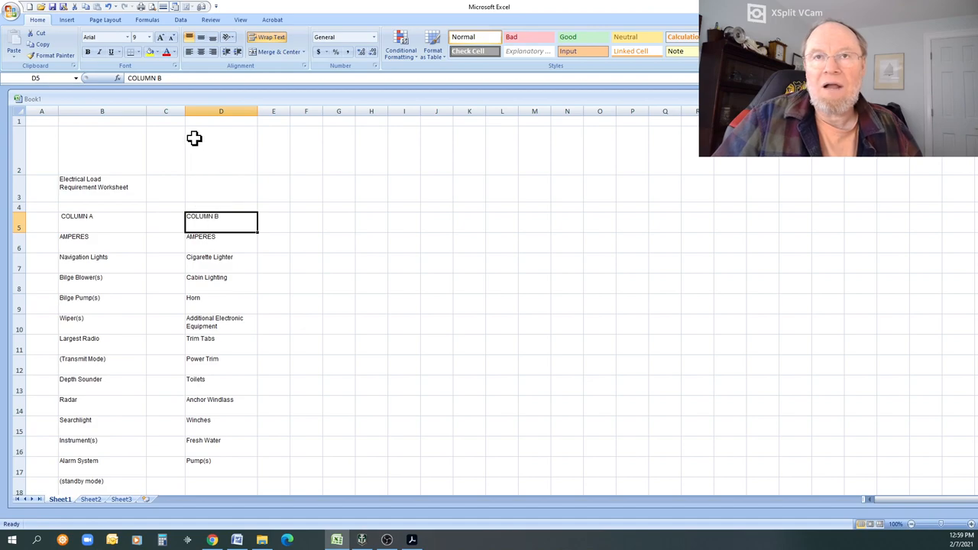
Insert a blank column before the COLUMN B list, shifting it into column E
{"action": "right_click", "coordinate": [197, 111]}
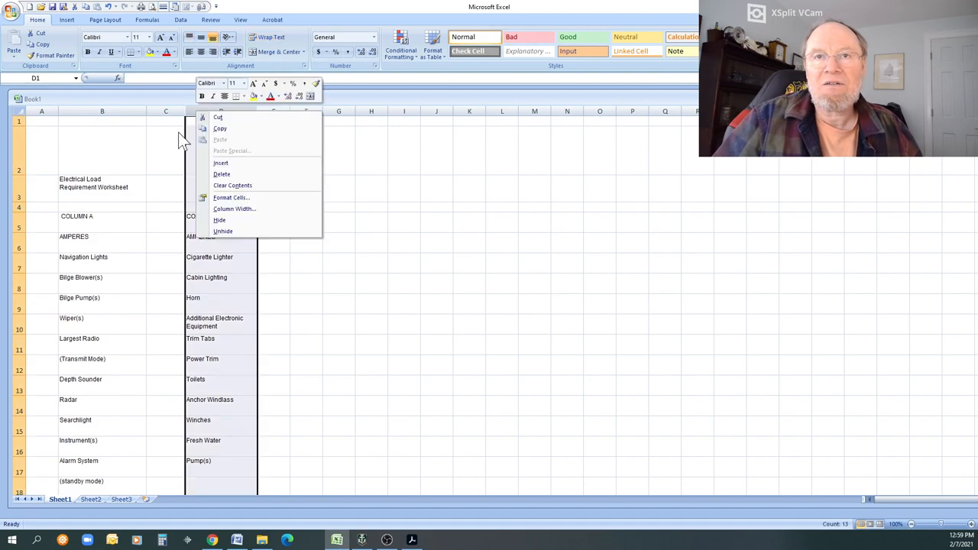
{"action": "left_click", "coordinate": [194, 111]}
{"action": "right_click", "coordinate": [192, 112]}
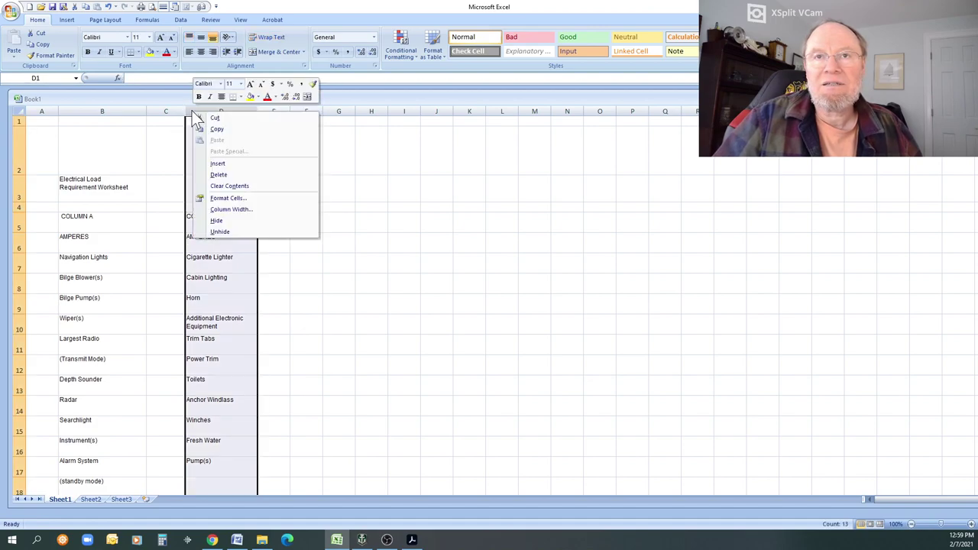
{"action": "left_click", "coordinate": [217, 163]}
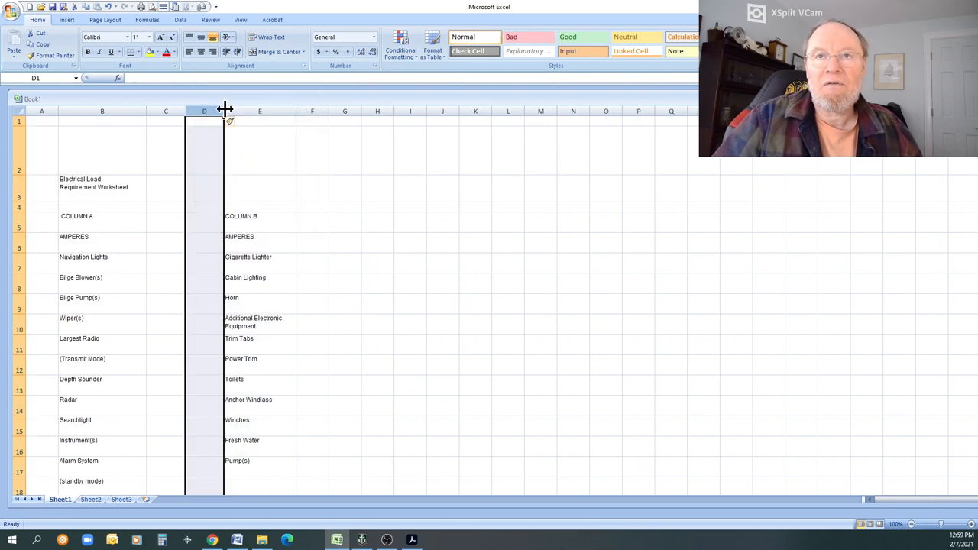
Narrow the new empty column D to a slim spacer between the two device lists
{"action": "left_click_drag", "start_coordinate": [226, 109], "coordinate": [196, 109]}
{"action": "left_click", "coordinate": [232, 228]}
{"action": "left_click", "coordinate": [163, 227]}
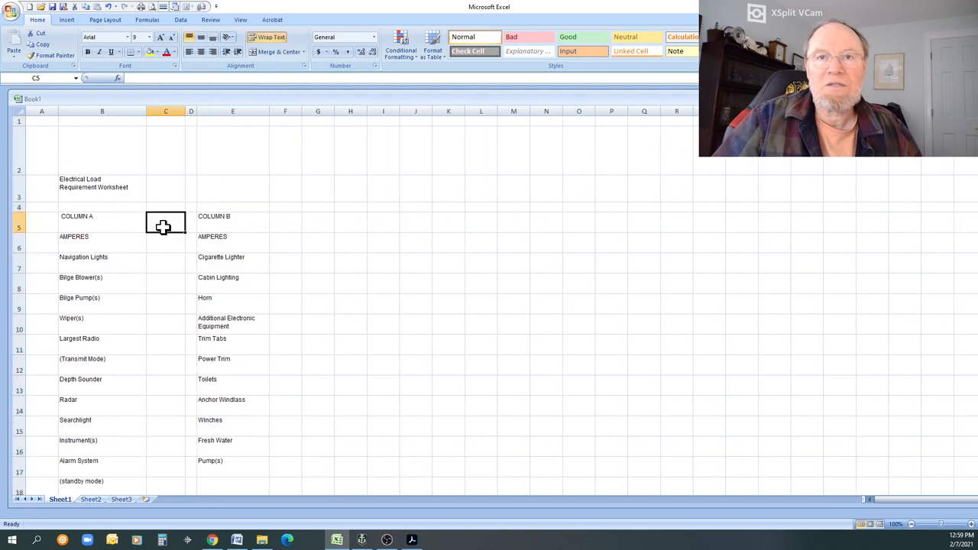
{"action": "left_click", "coordinate": [223, 223]}
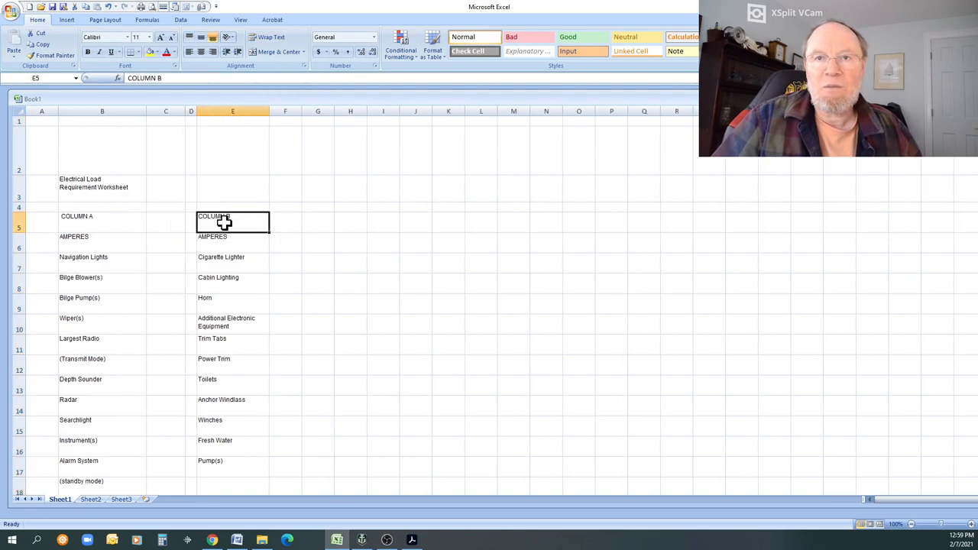
Start editing the COLUMN A heading in B5 to add Required Electrical devices
{"action": "left_click", "coordinate": [168, 224]}
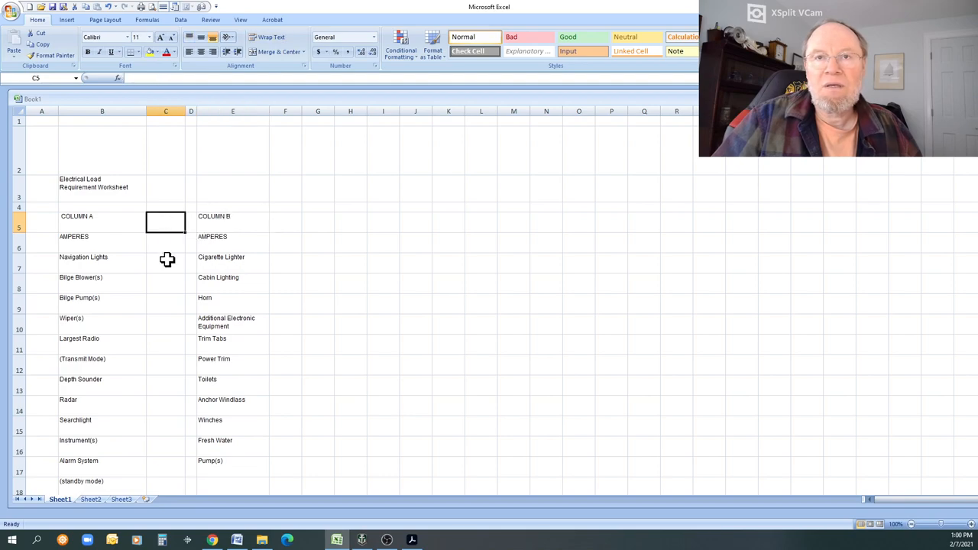
{"action": "left_click", "coordinate": [95, 217]}
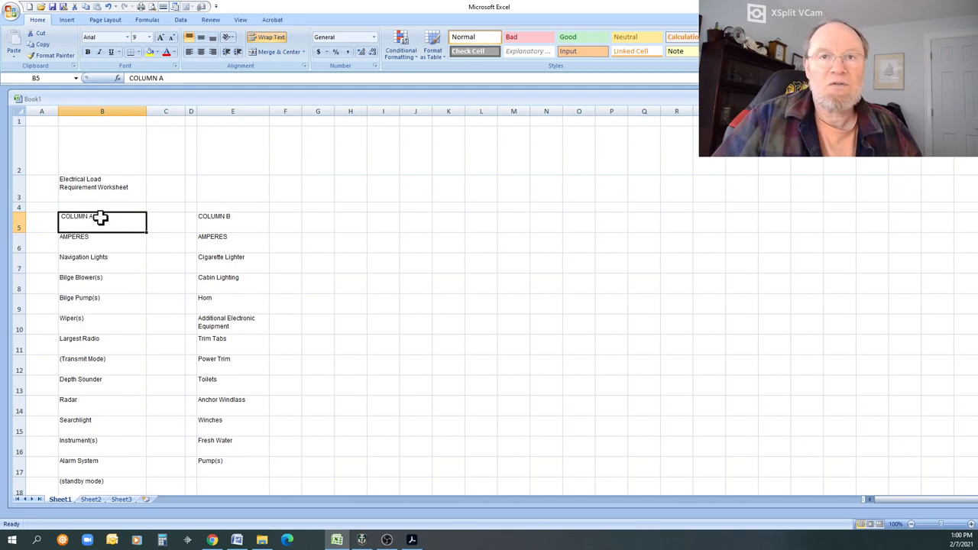
{"action": "double_click", "coordinate": [100, 218]}
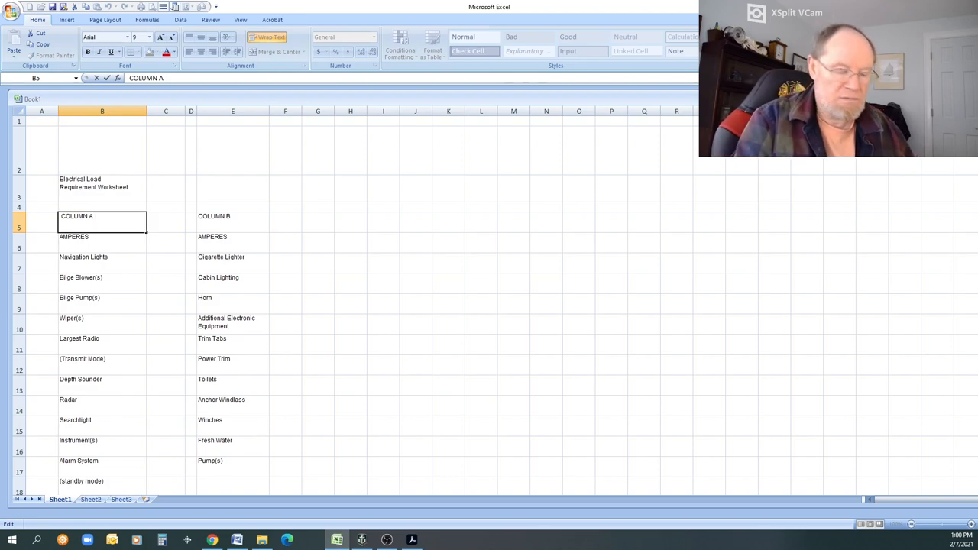
{"action": "type", "text": "Re"}
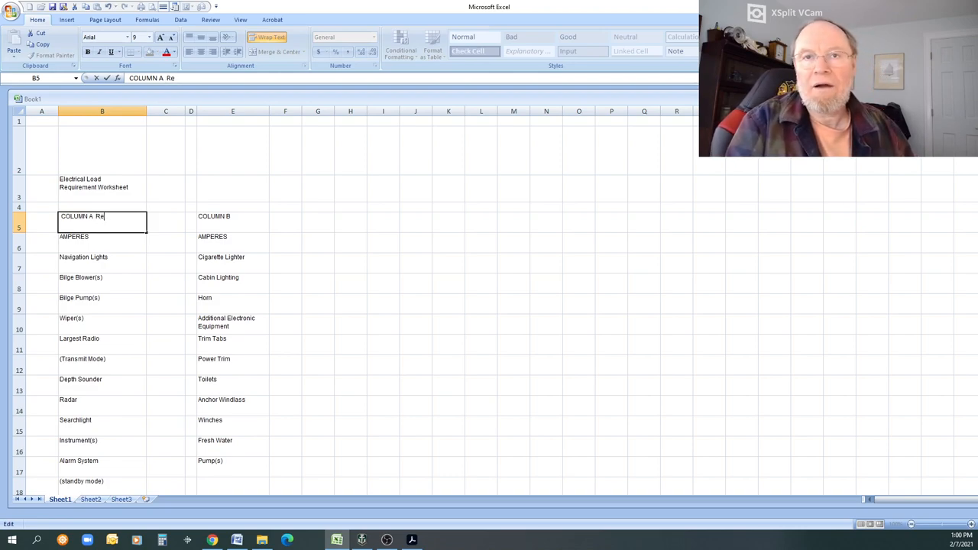
{"action": "type", "text": "quired Electrical devices"}
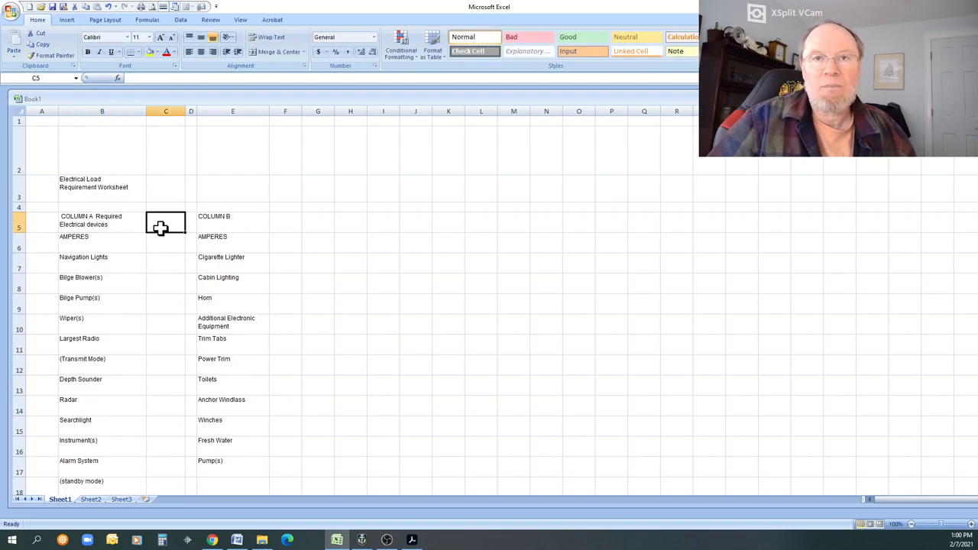
Move the first AMPERES heading up to C5 beside COLUMN A
{"action": "left_click", "coordinate": [108, 240]}
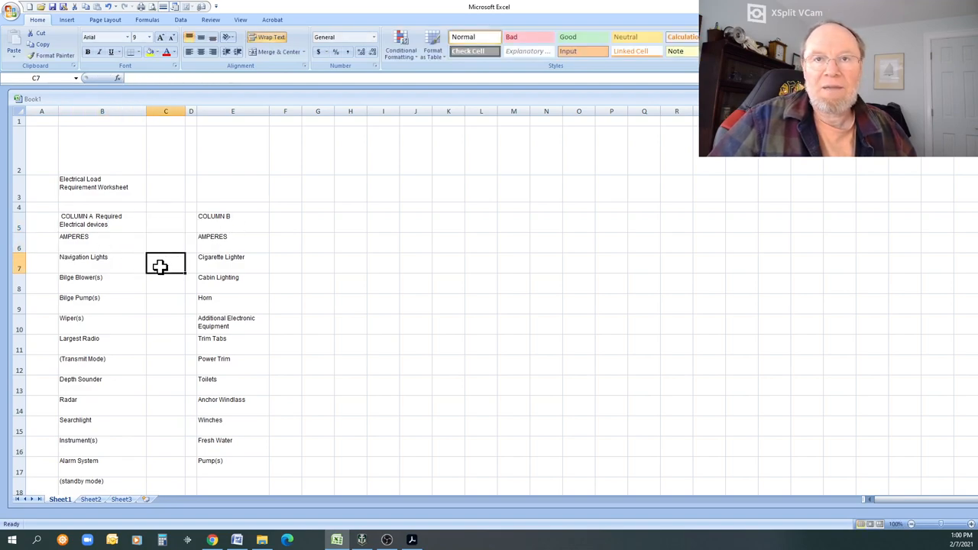
{"action": "left_click", "coordinate": [159, 265]}
{"action": "left_click", "coordinate": [86, 244]}
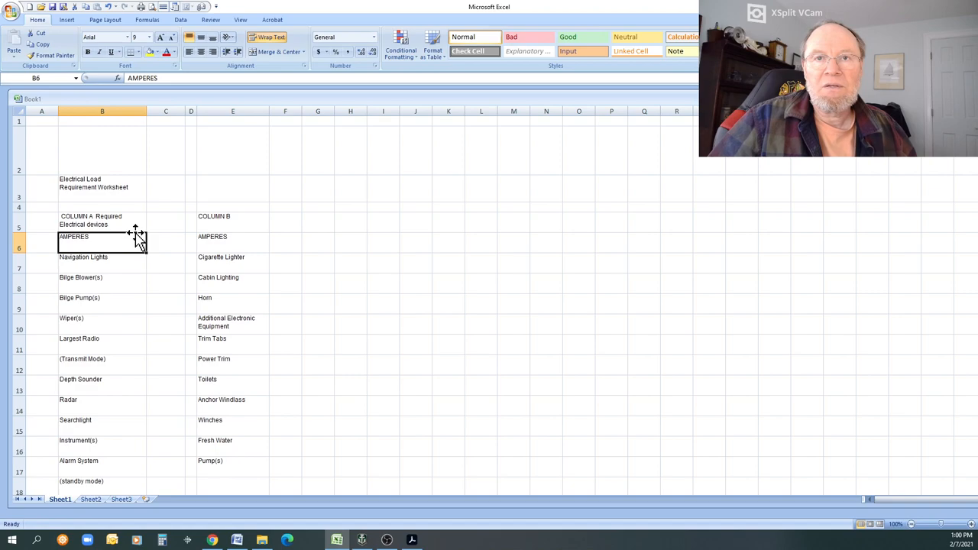
{"action": "left_click_drag", "start_coordinate": [136, 238], "coordinate": [165, 220]}
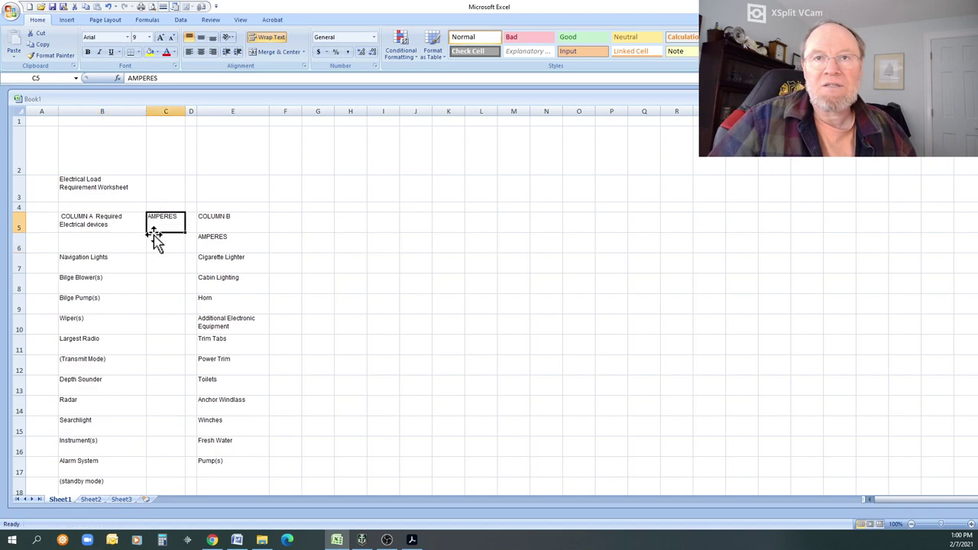
Move the second AMPERES heading up to F5 beside COLUMN B
{"action": "left_click", "coordinate": [228, 238]}
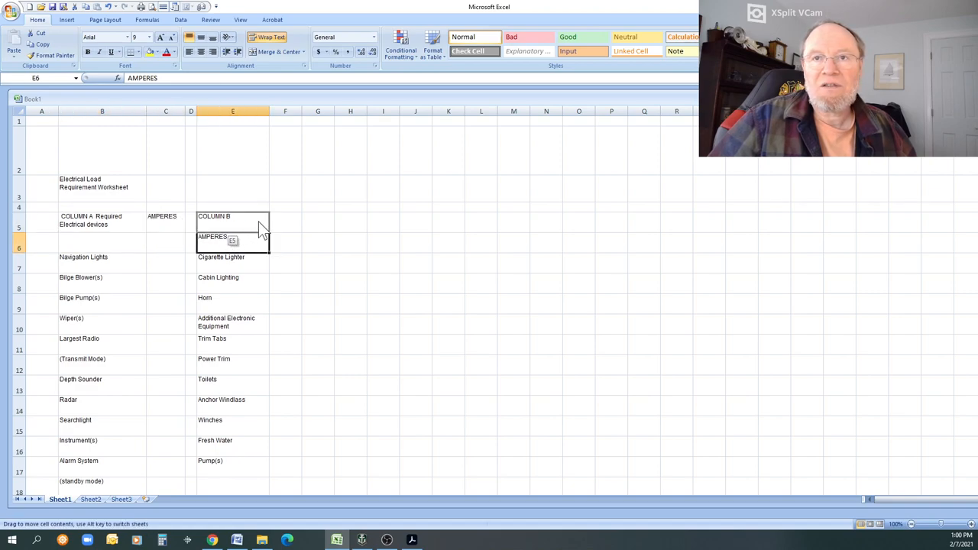
{"action": "left_click_drag", "start_coordinate": [231, 241], "coordinate": [282, 220]}
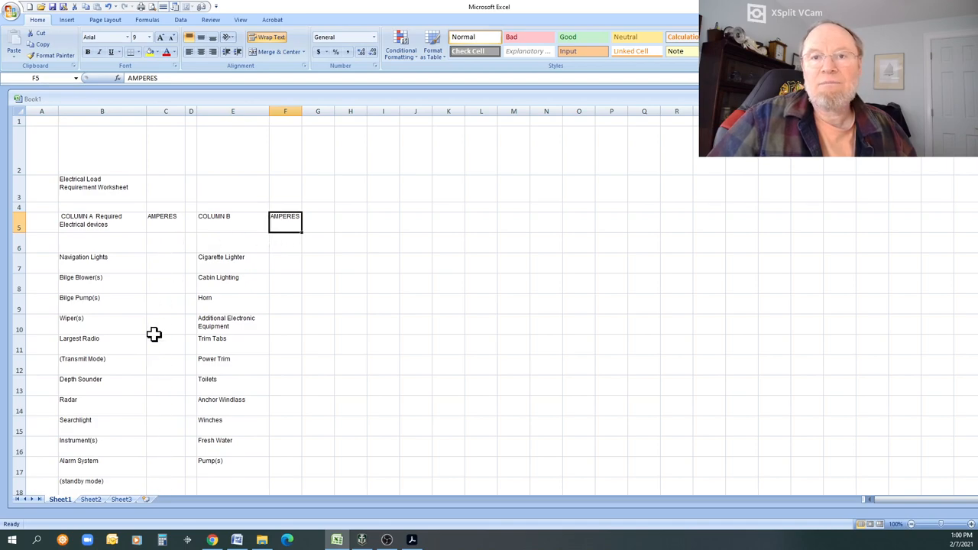
{"action": "left_click", "coordinate": [166, 255]}
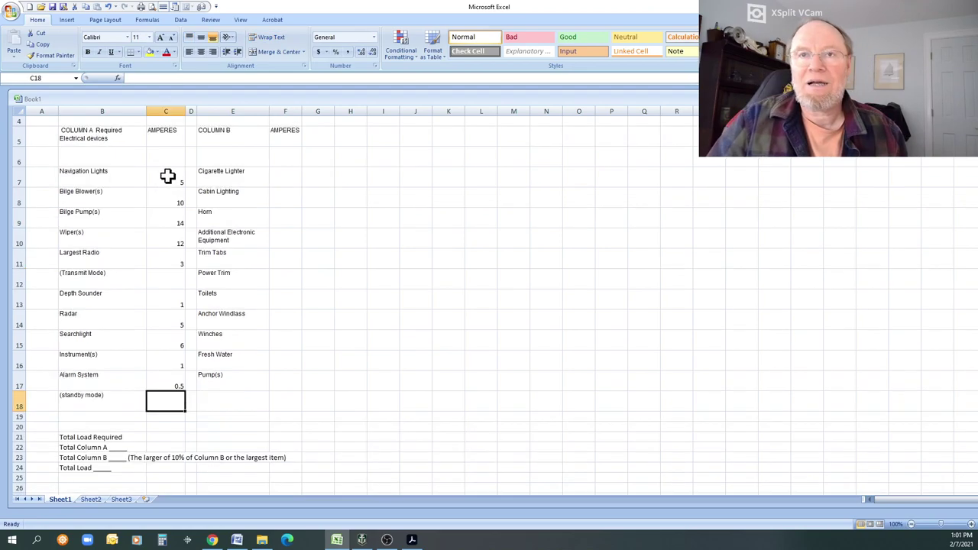
Left-align and vertically centre the Column A ampere values C7:C17
{"action": "left_click_drag", "start_coordinate": [167, 176], "coordinate": [173, 382]}
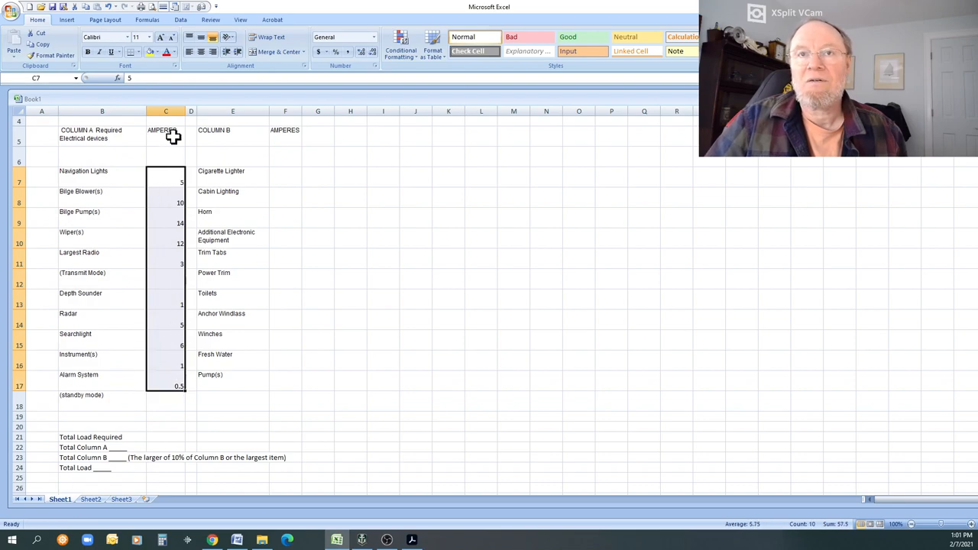
{"action": "left_click", "coordinate": [189, 54]}
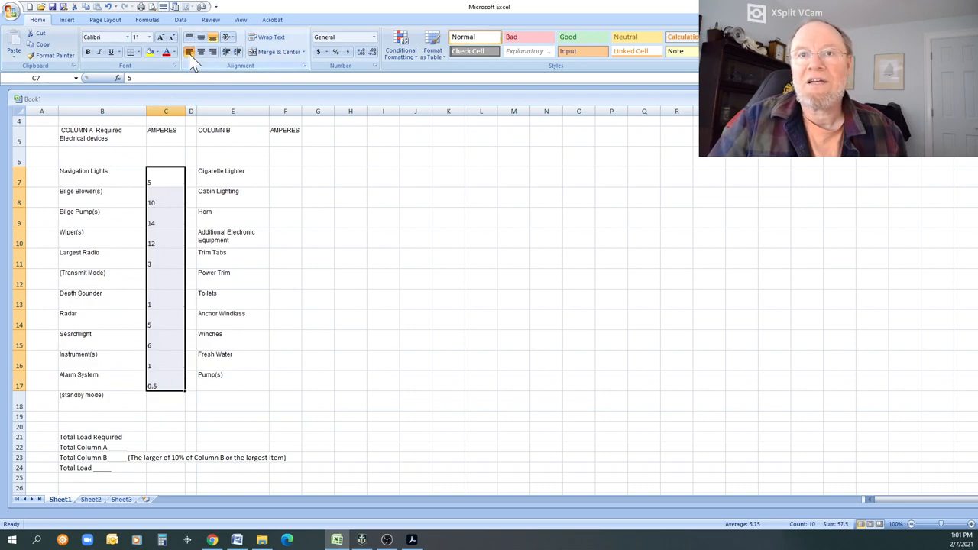
{"action": "left_click", "coordinate": [201, 51]}
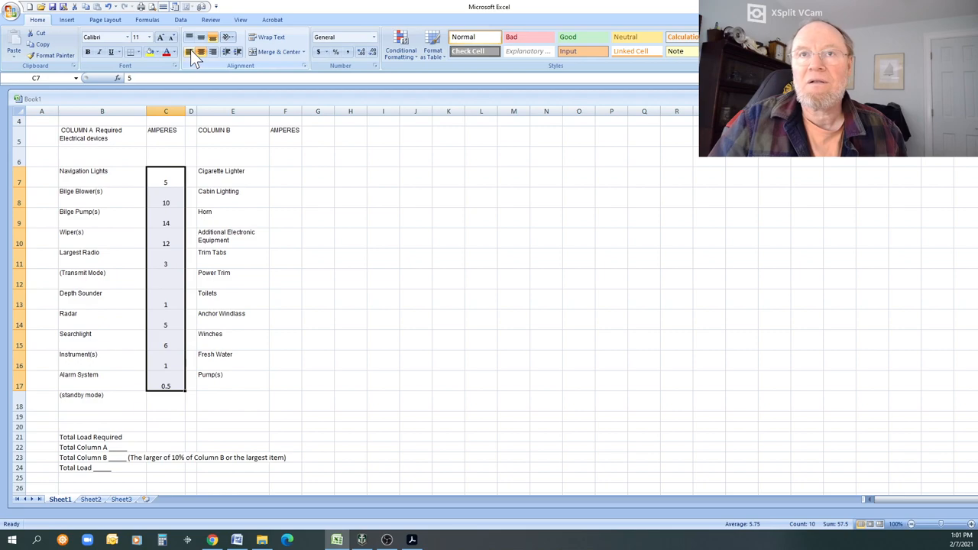
{"action": "left_click", "coordinate": [191, 52]}
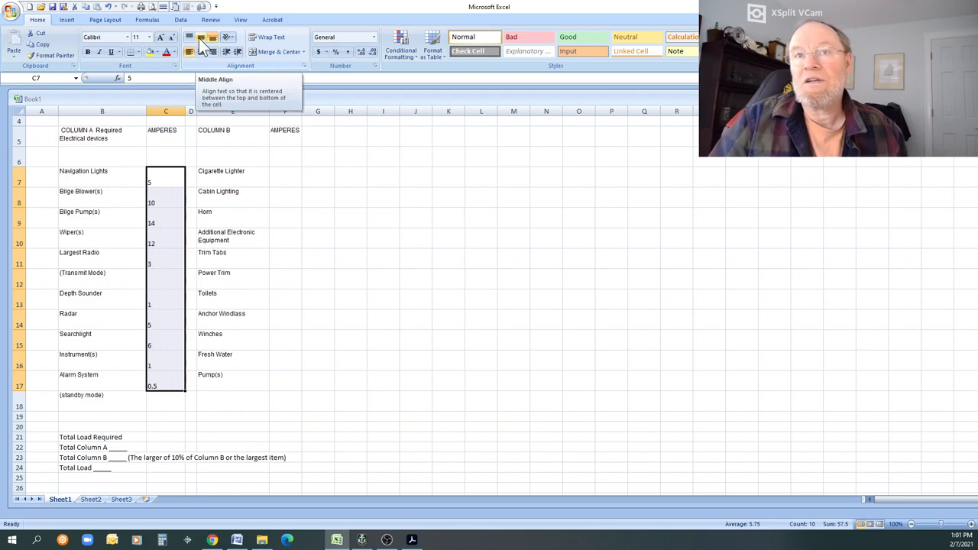
{"action": "left_click", "coordinate": [200, 37]}
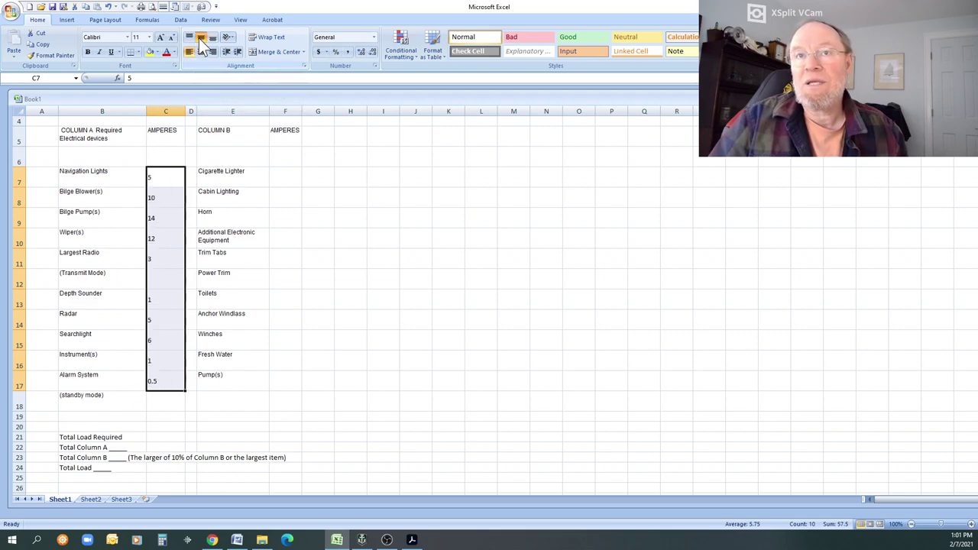
Vertically centre the Column A device names B7:B18 and review the result
{"action": "left_click", "coordinate": [164, 195]}
{"action": "left_click_drag", "start_coordinate": [90, 174], "coordinate": [66, 398]}
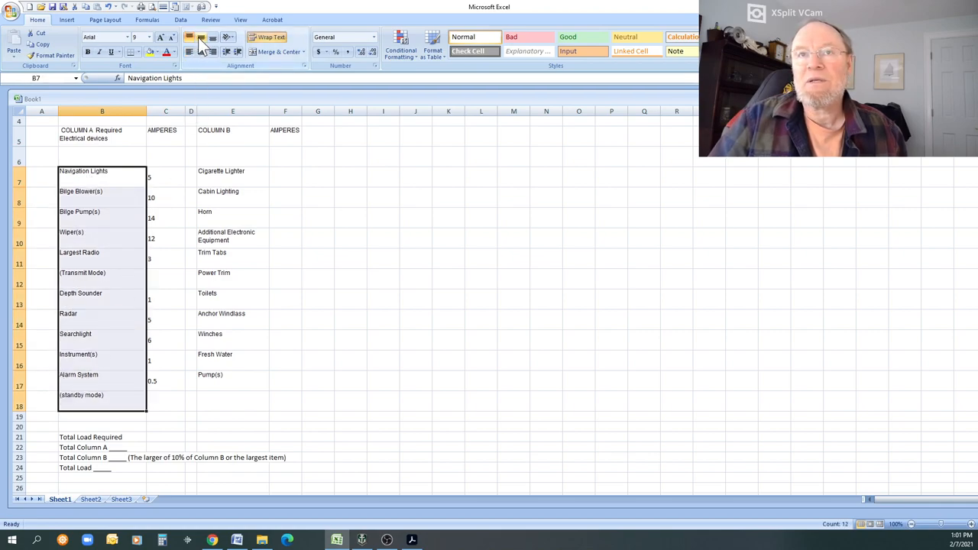
{"action": "left_click", "coordinate": [201, 38]}
{"action": "left_click", "coordinate": [166, 176]}
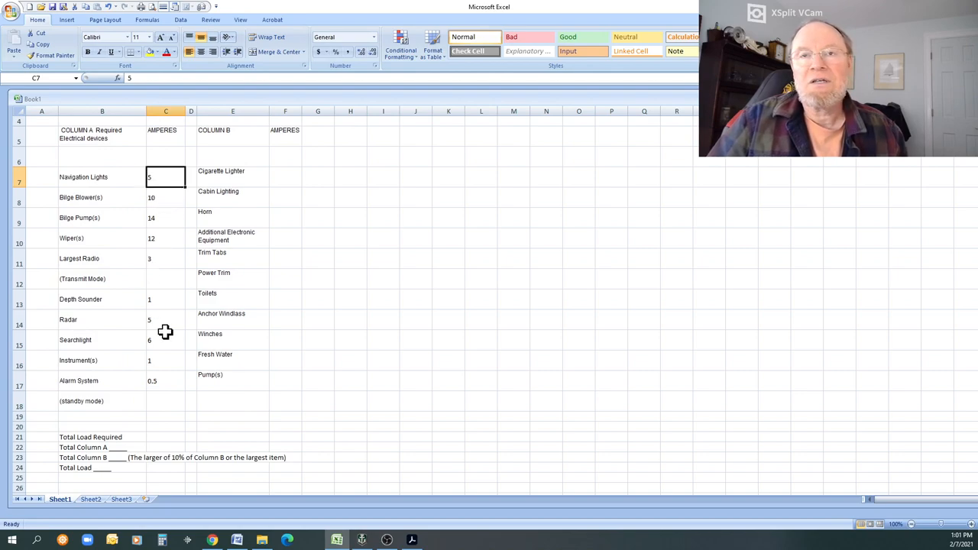
{"action": "left_click", "coordinate": [171, 408]}
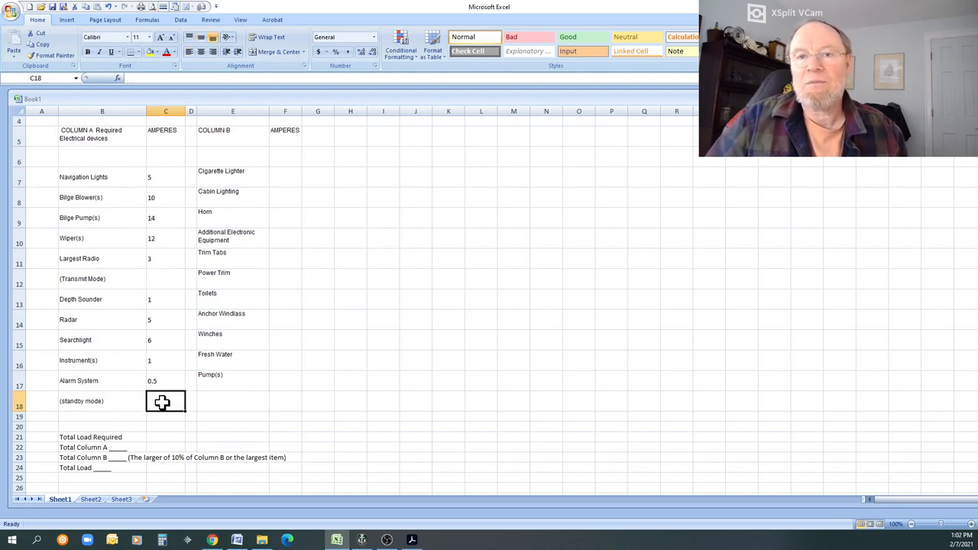
{"action": "left_click", "coordinate": [113, 416]}
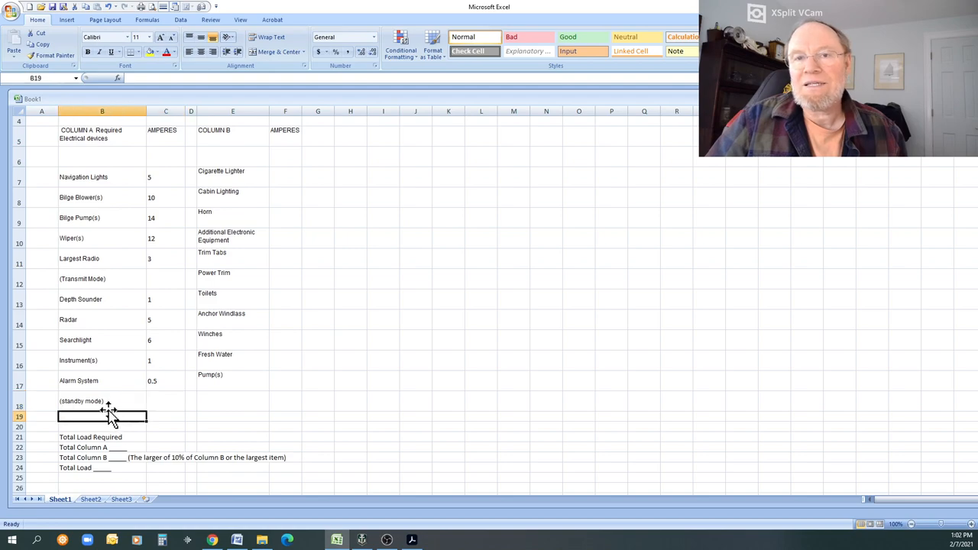
Relabel B18 as Column A Total and enter Colum B Total in E18
{"action": "left_click", "coordinate": [101, 401]}
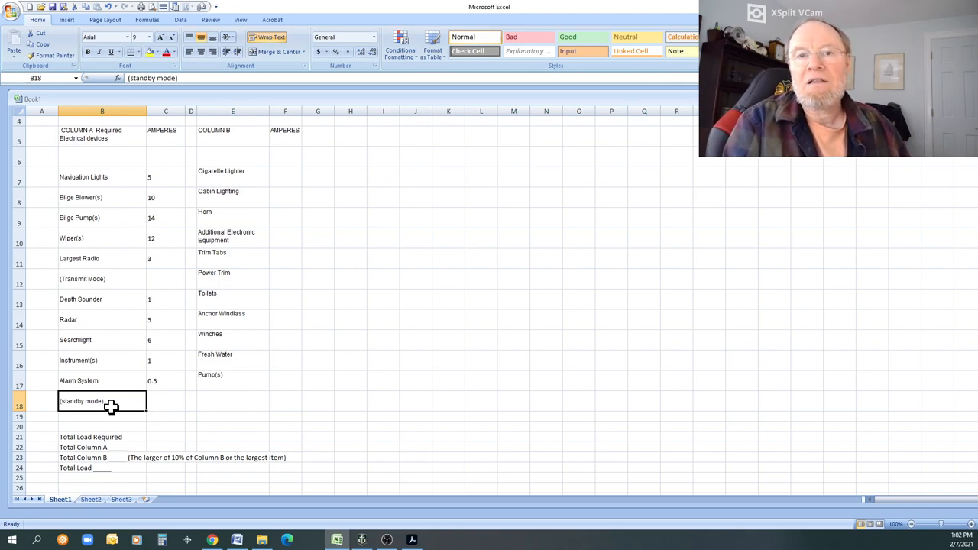
{"action": "type", "text": "Co"}
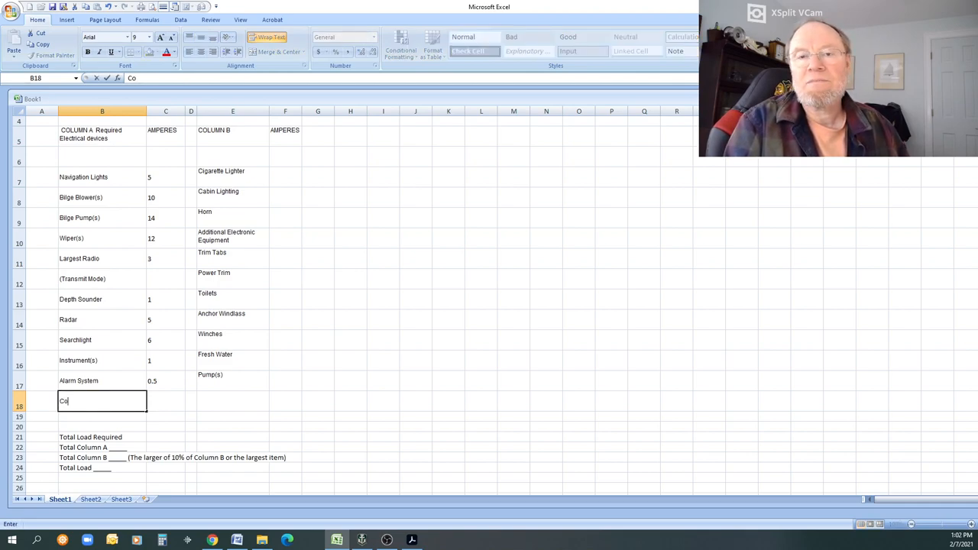
{"action": "type", "text": "lumn A Total"}
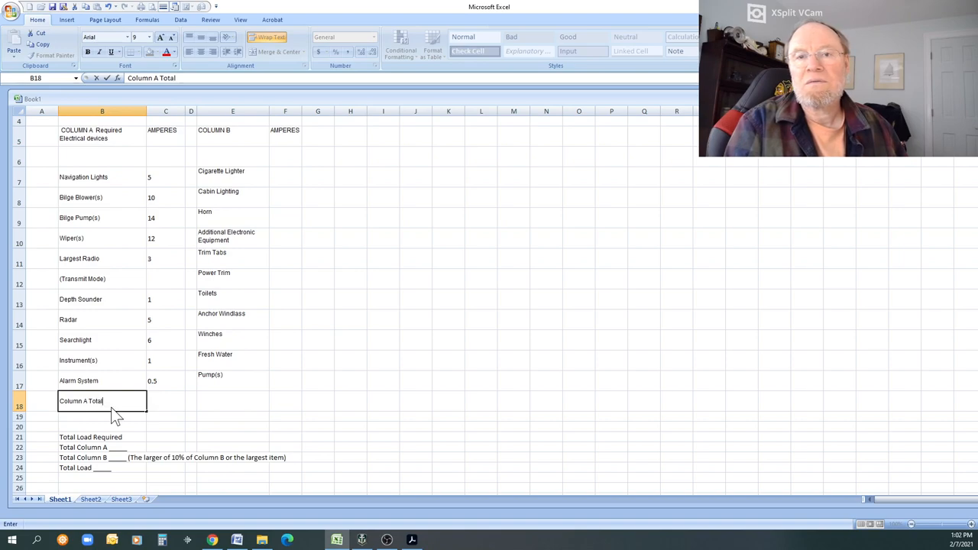
{"action": "left_click", "coordinate": [229, 405]}
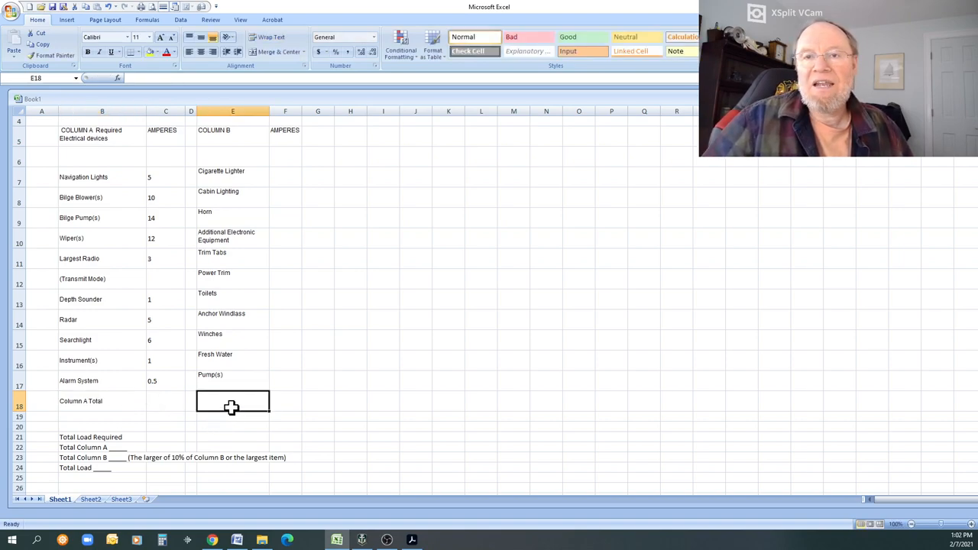
{"action": "type", "text": "Co"}
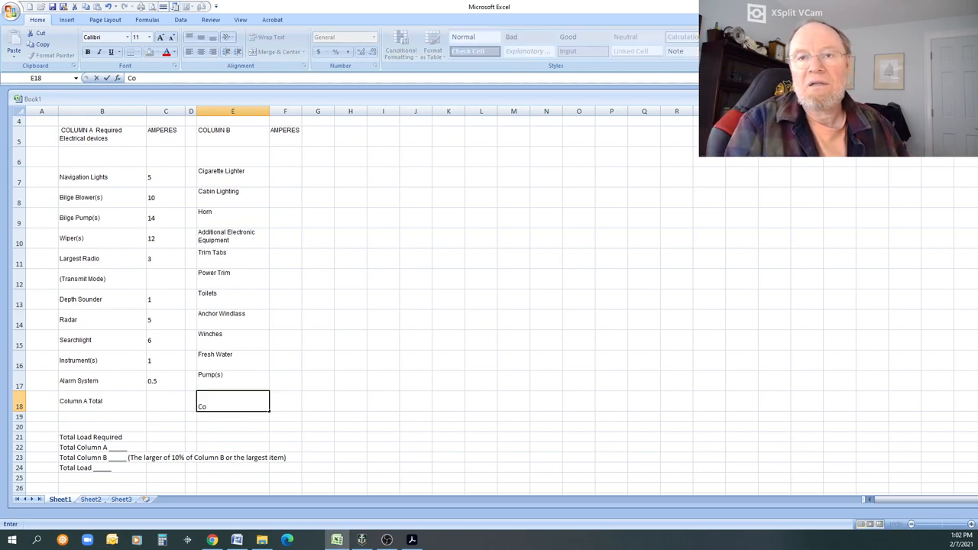
{"action": "type", "text": "lum B T"}
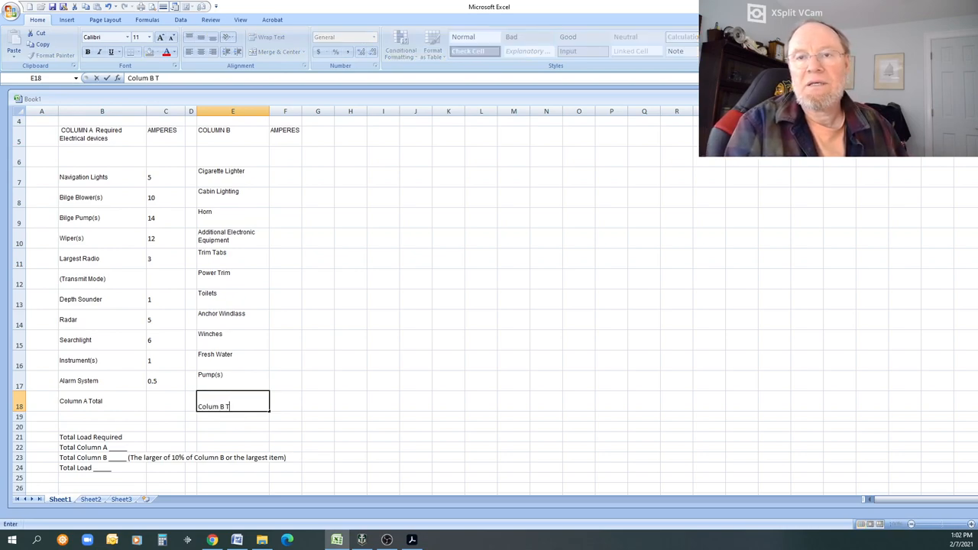
{"action": "type", "text": "otal"}
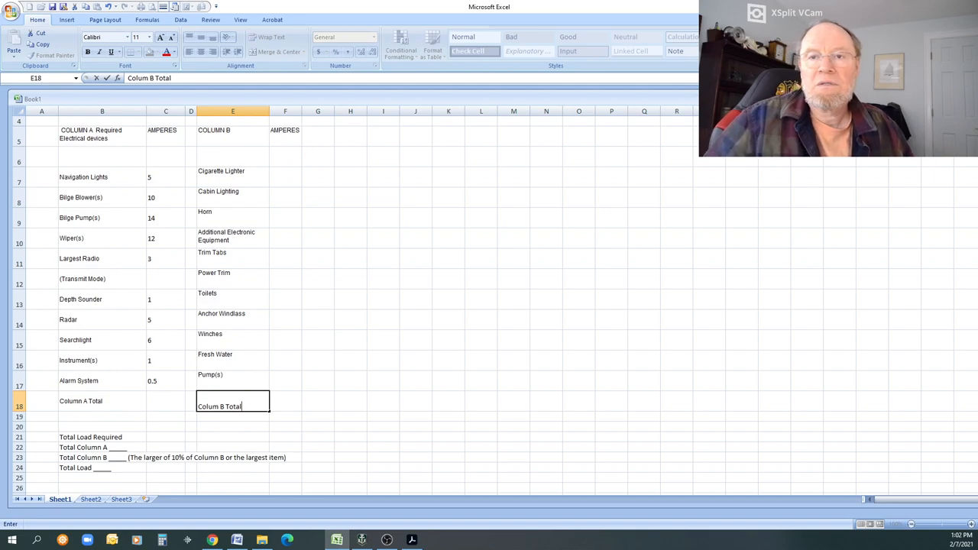
{"action": "key", "text": "Return"}
Vertically centre the Column B item list E7:E18
{"action": "left_click", "coordinate": [222, 395]}
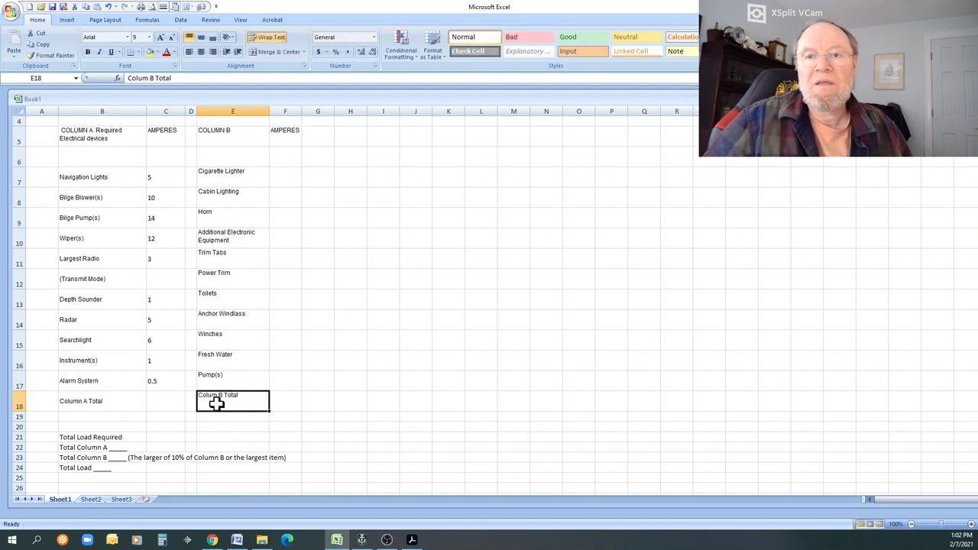
{"action": "left_click_drag", "start_coordinate": [228, 175], "coordinate": [228, 400]}
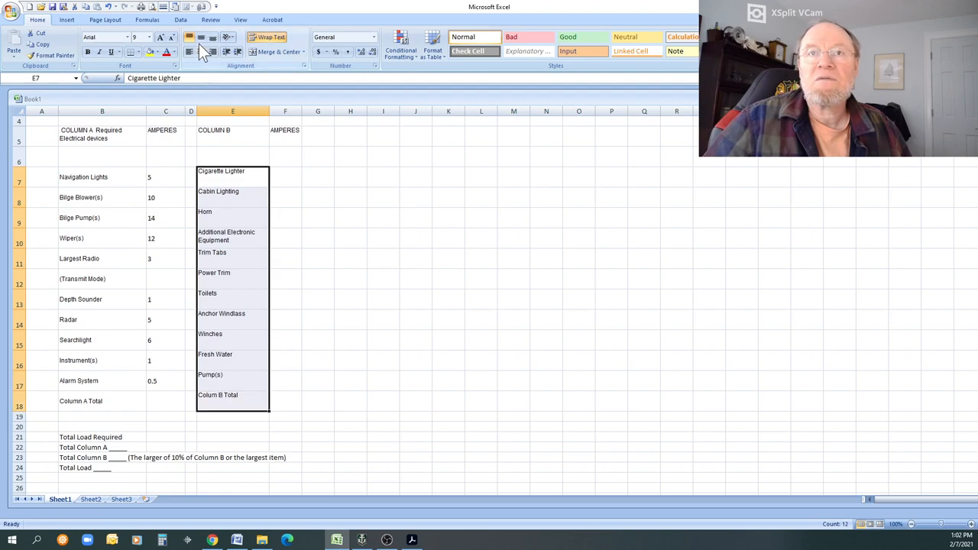
{"action": "left_click", "coordinate": [200, 39]}
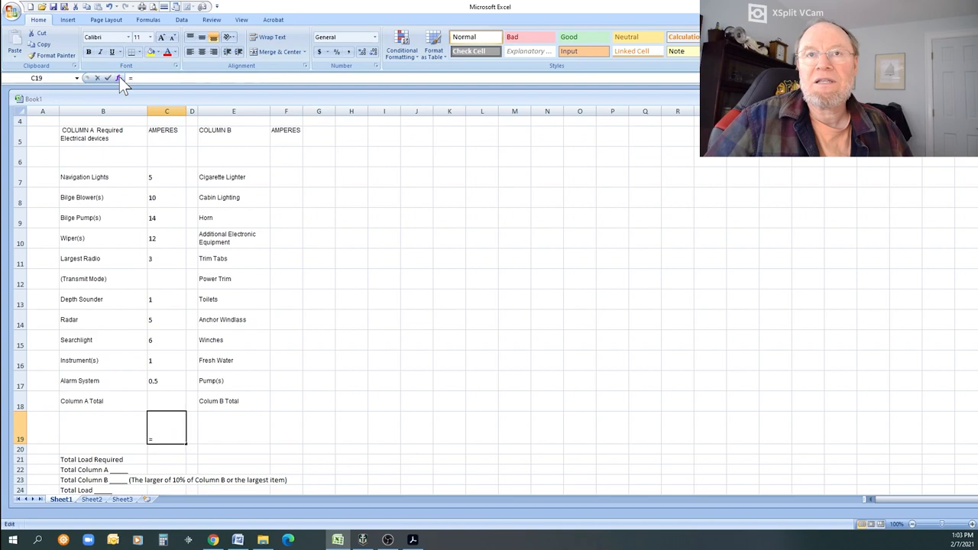
Begin a formula in C19 via Insert Function and choose SUM
{"action": "left_click", "coordinate": [119, 78]}
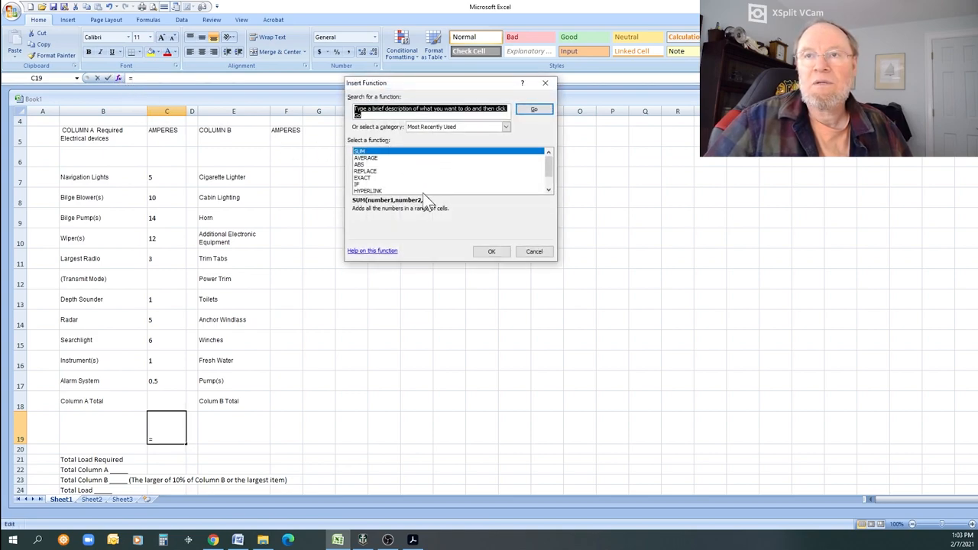
{"action": "left_click", "coordinate": [373, 152]}
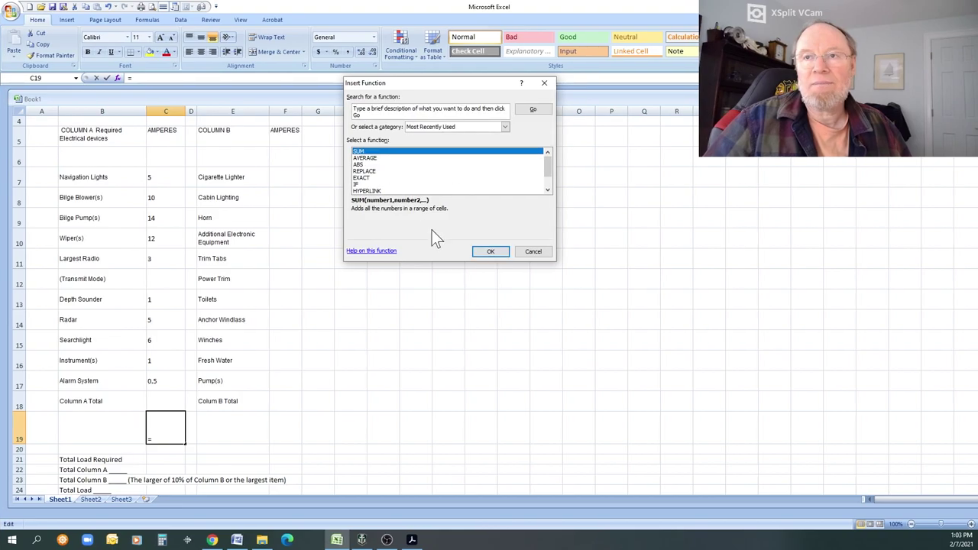
Enter =SUM(C7:C18) in C19, giving the Column A total 57.5
{"action": "left_click", "coordinate": [491, 251]}
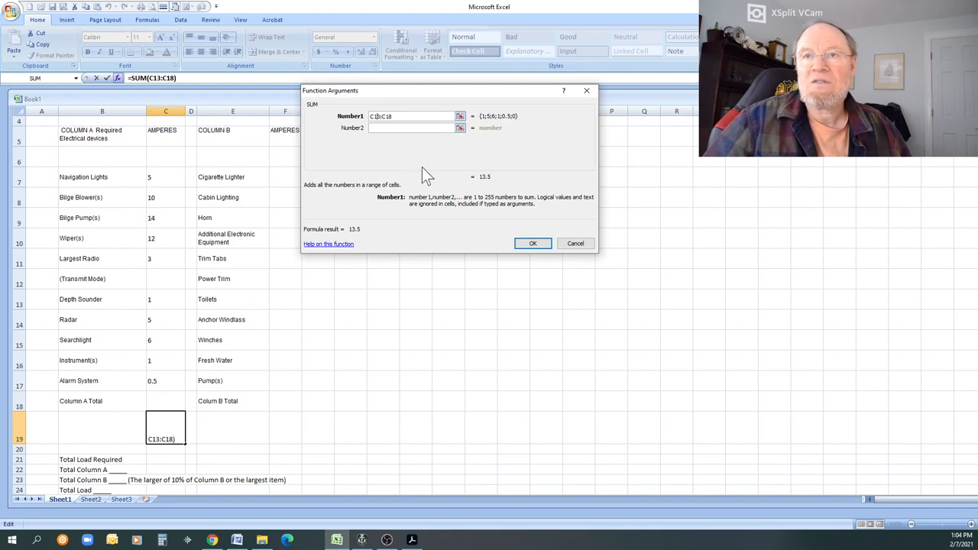
{"action": "key", "text": "BackSpace"}
{"action": "key", "text": "BackSpace"}
{"action": "type", "text": "7"}
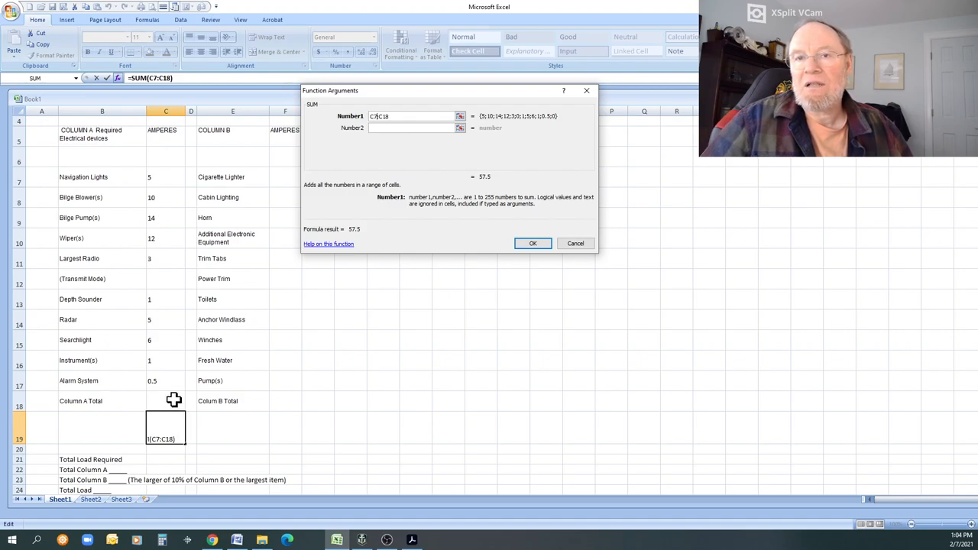
{"action": "left_click", "coordinate": [532, 244]}
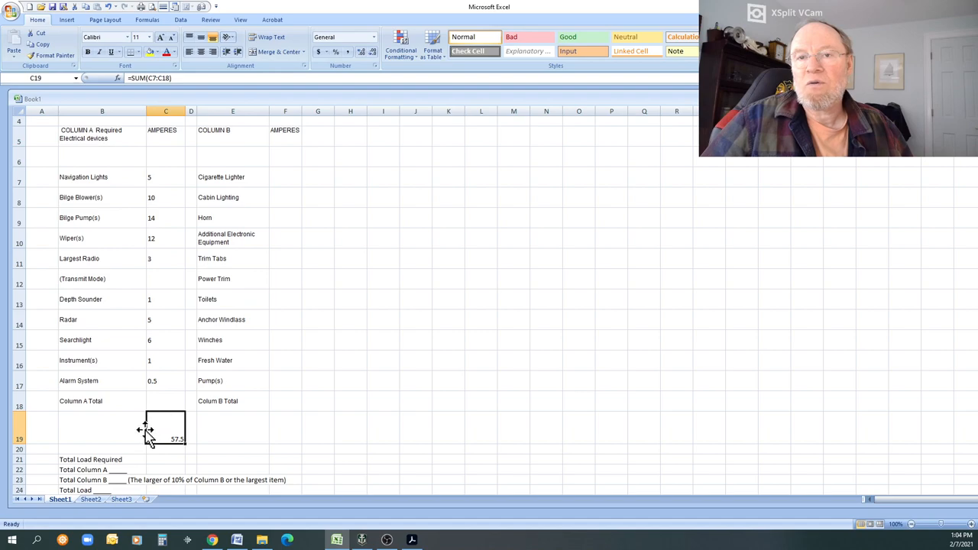
Move the 57.5 total up into C18 and dismiss the circular reference warning
{"action": "left_click_drag", "start_coordinate": [149, 436], "coordinate": [161, 405]}
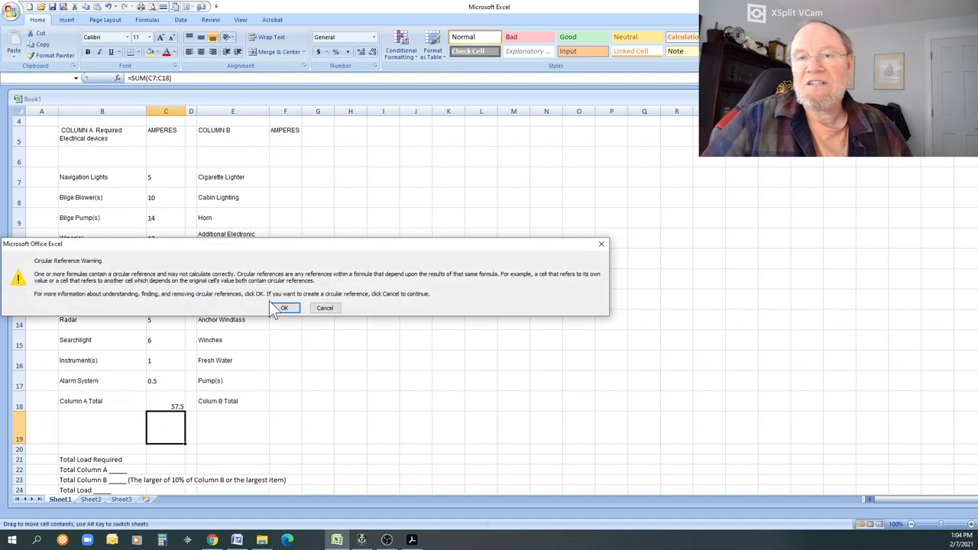
{"action": "left_click", "coordinate": [285, 308]}
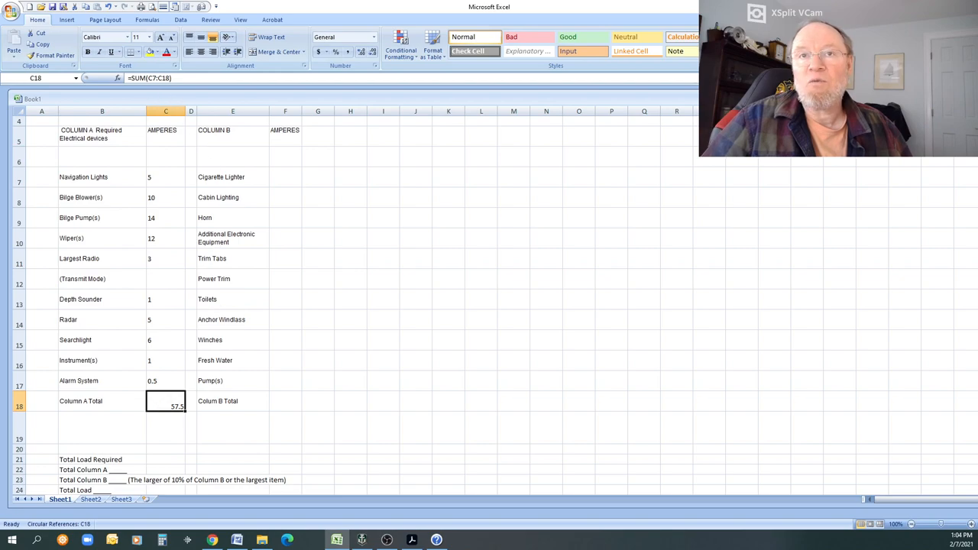
Correct C18 to =SUM(C7:C17) so the Column A total stays 57.5
{"action": "key", "text": "F2"}
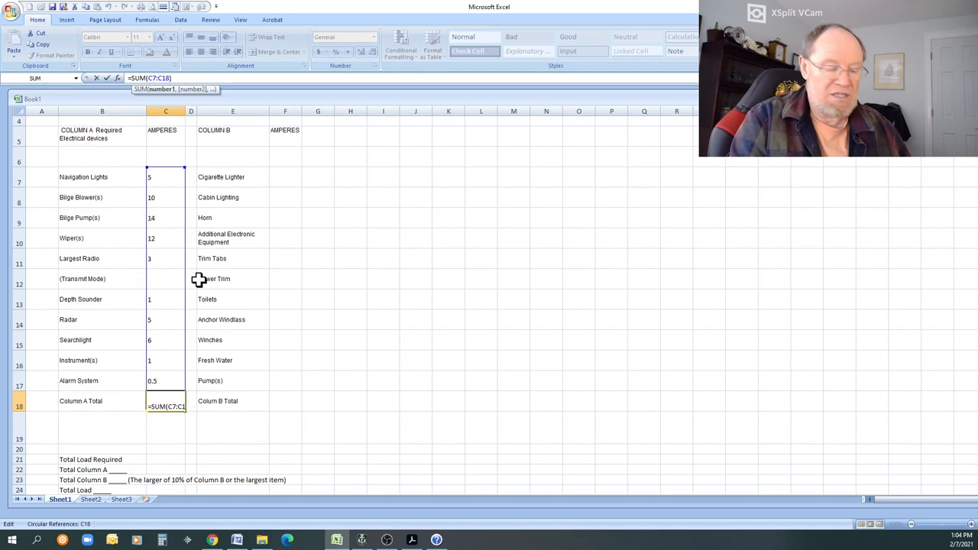
{"action": "type", "text": "7)"}
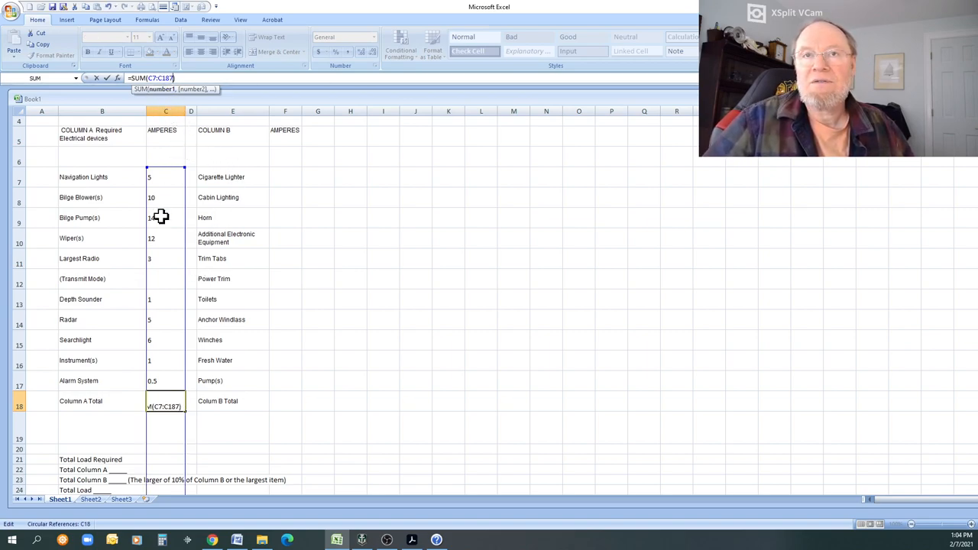
{"action": "key", "text": "Left"}
{"action": "key", "text": "Left"}
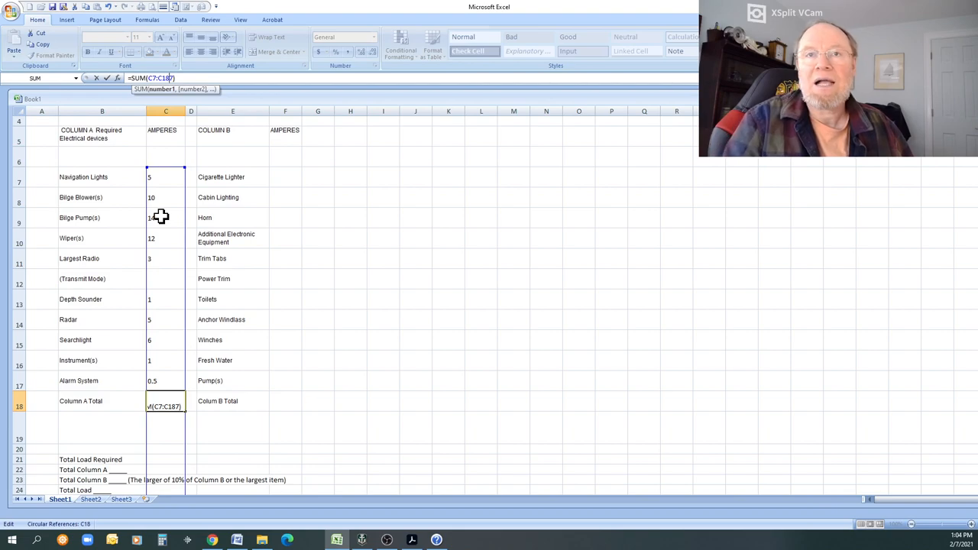
{"action": "key", "text": "BackSpace"}
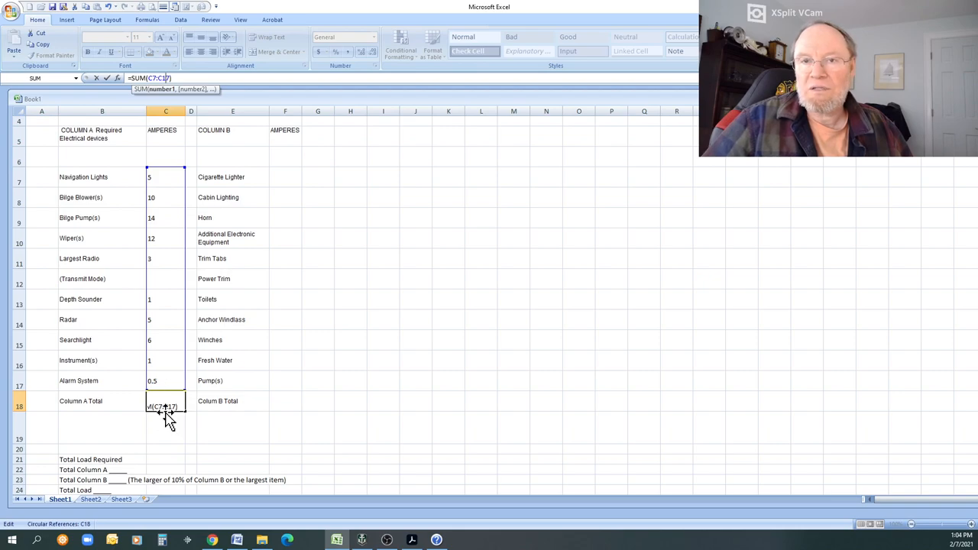
{"action": "key", "text": "Return"}
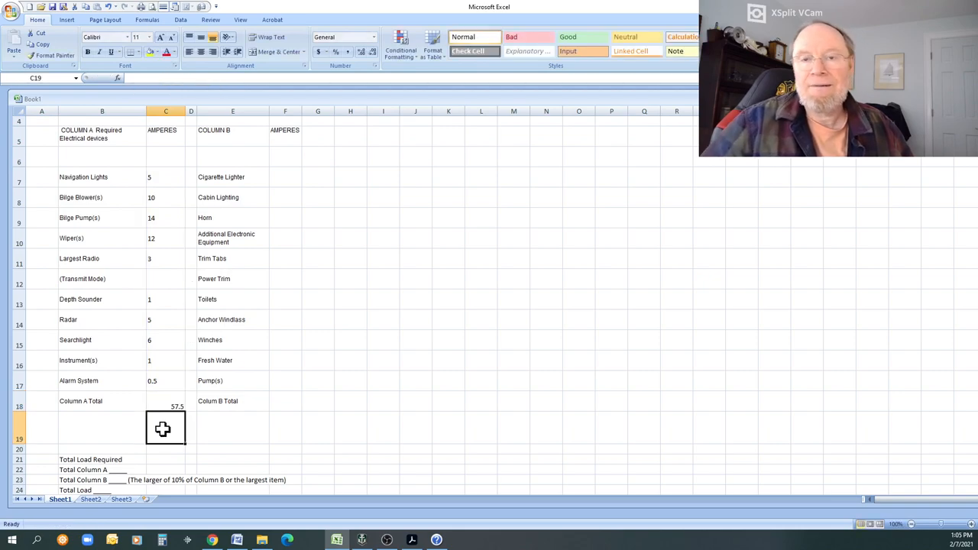
{"action": "left_click", "coordinate": [165, 401]}
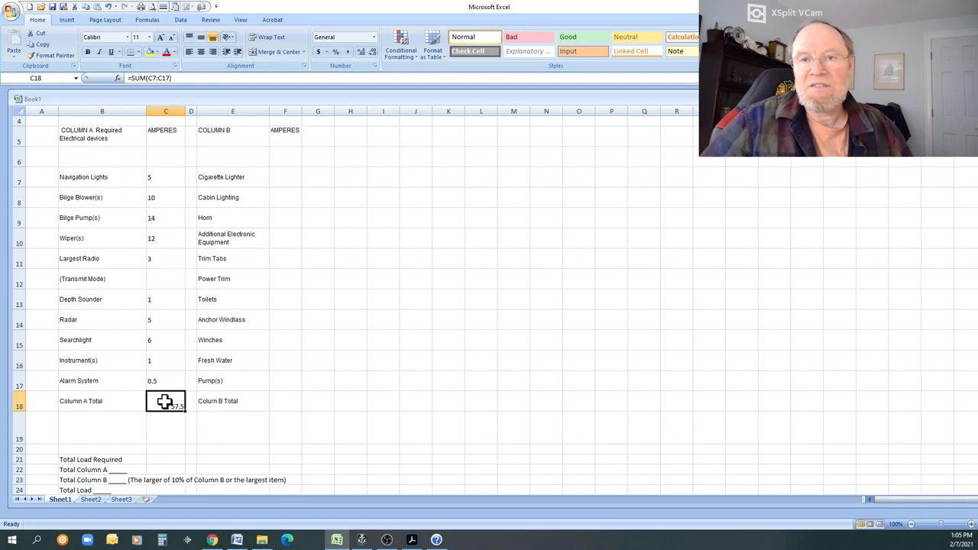
{"action": "scroll", "coordinate": [323, 337], "scroll_direction": "down", "scroll_amount": 1}
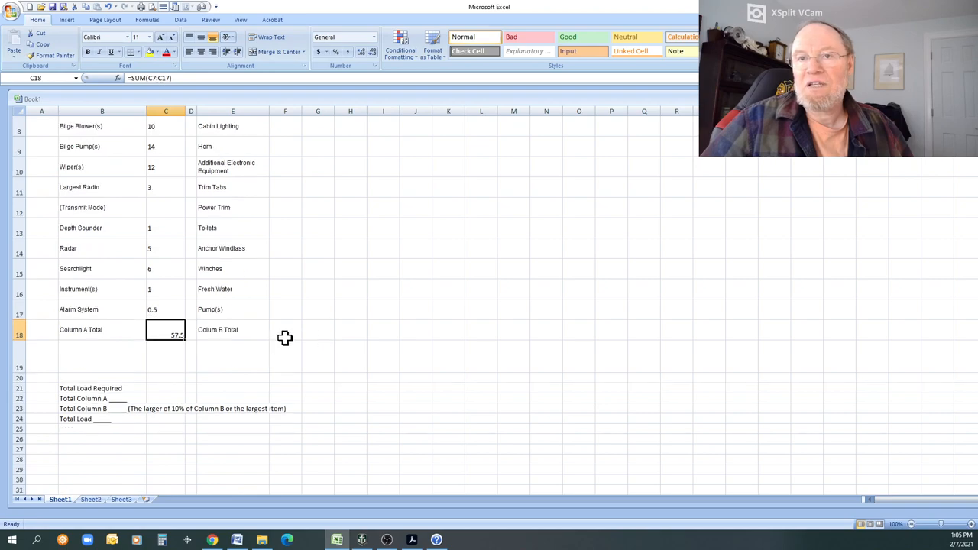
Enter 85 in F18 as the Column B total
{"action": "left_click", "coordinate": [289, 330]}
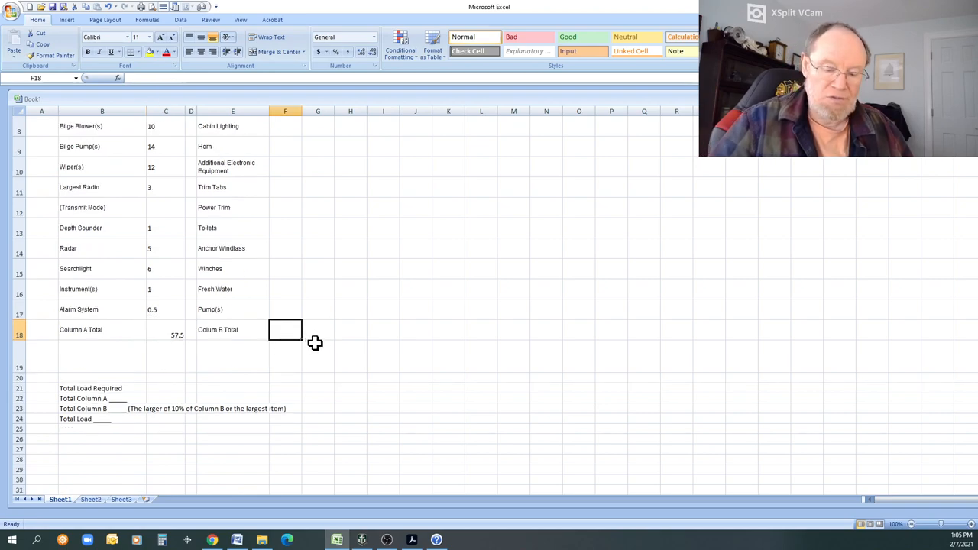
{"action": "type", "text": "85"}
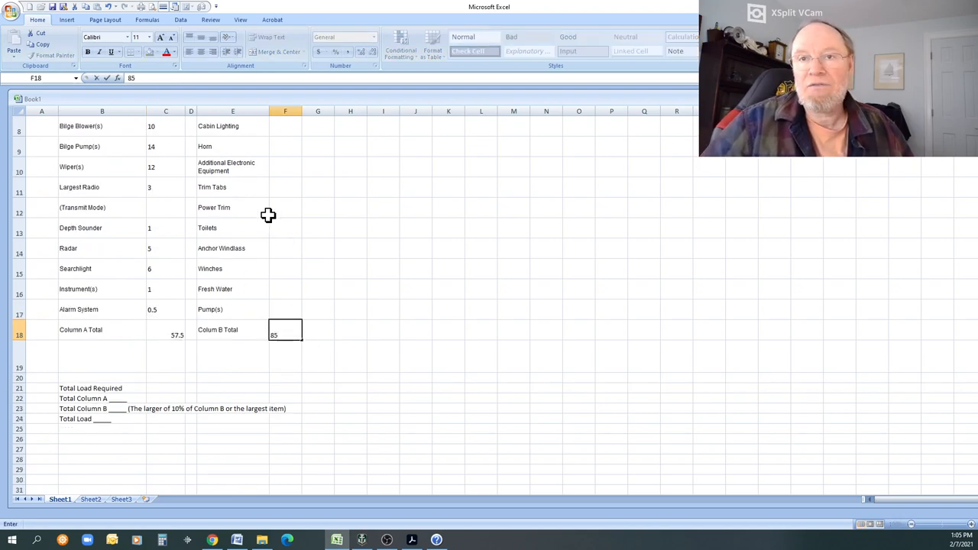
{"action": "left_click_drag", "start_coordinate": [285, 136], "coordinate": [262, 309]}
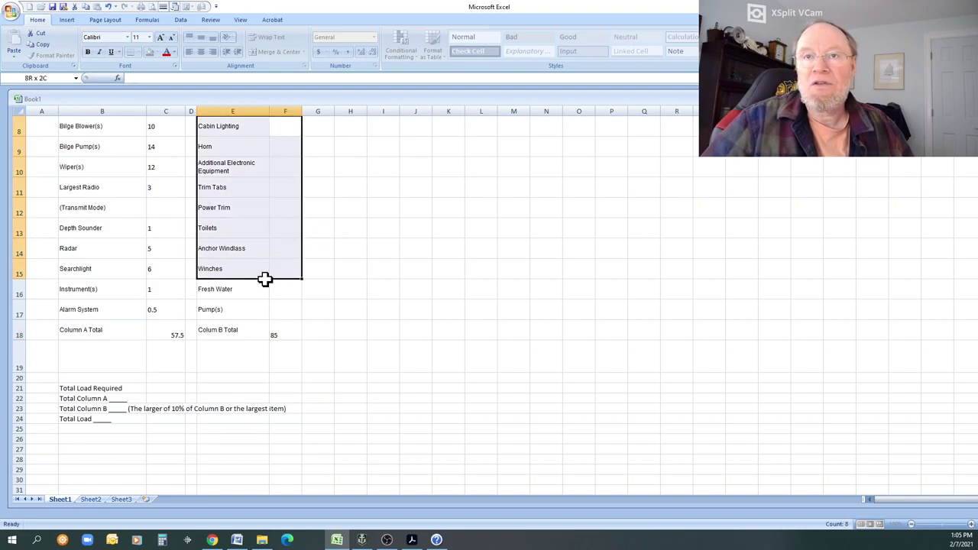
{"action": "type", "text": "85"}
{"action": "left_click", "coordinate": [278, 334]}
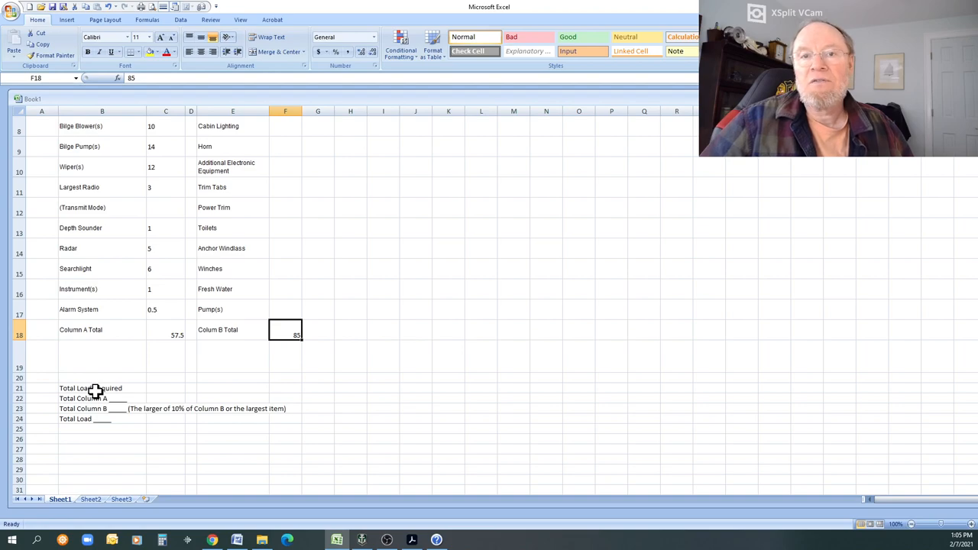
Make row 21 taller and move the 10%-or-largest-item note into E23
{"action": "left_click", "coordinate": [119, 391]}
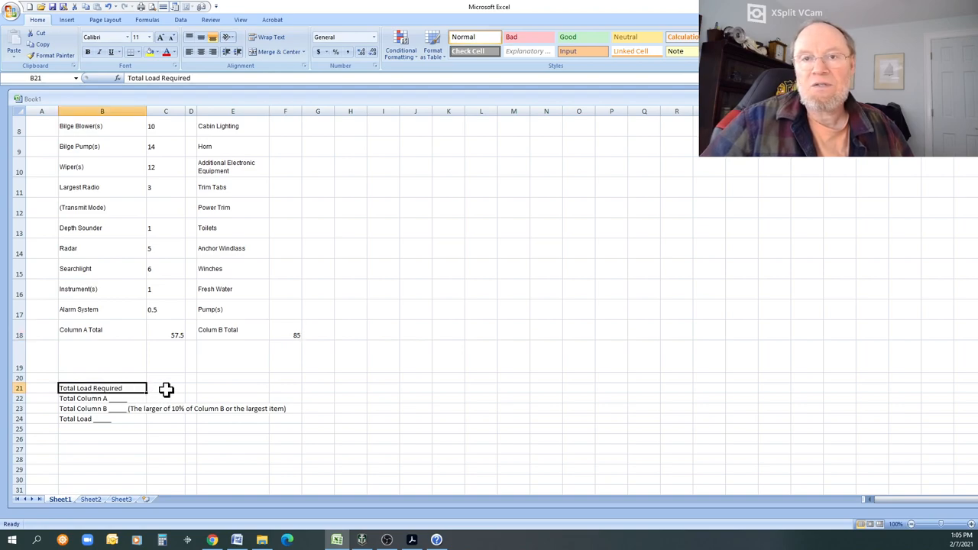
{"action": "left_click", "coordinate": [165, 389]}
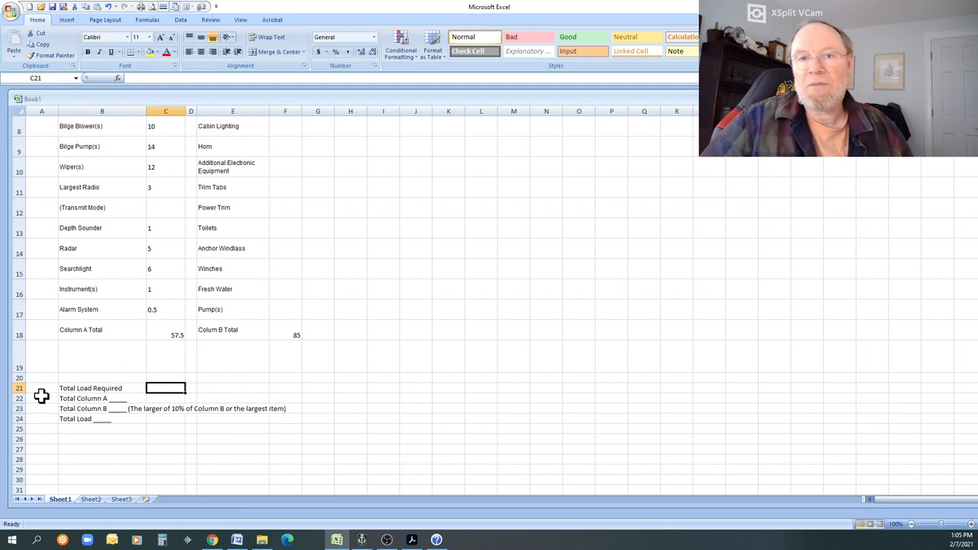
{"action": "left_click_drag", "start_coordinate": [20, 393], "coordinate": [21, 437]}
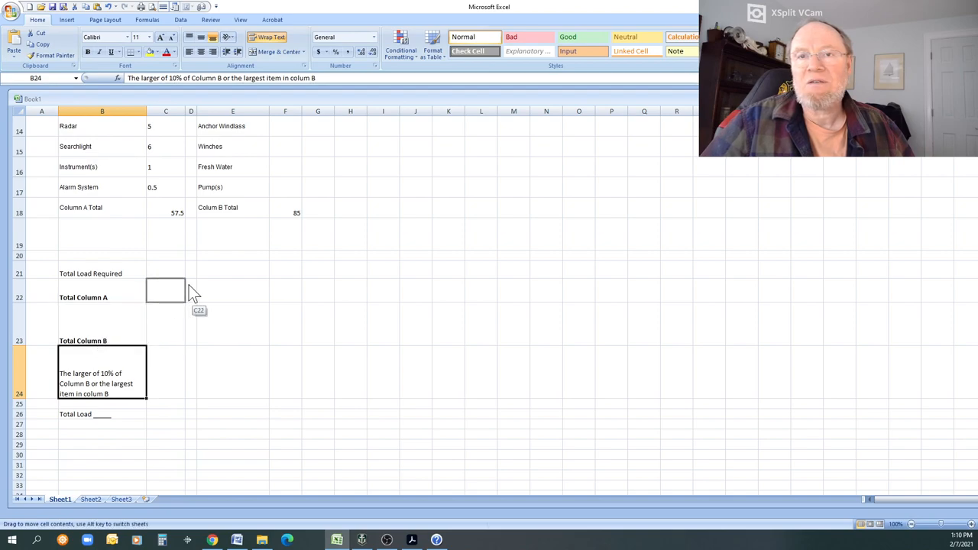
{"action": "left_click_drag", "start_coordinate": [188, 283], "coordinate": [235, 291]}
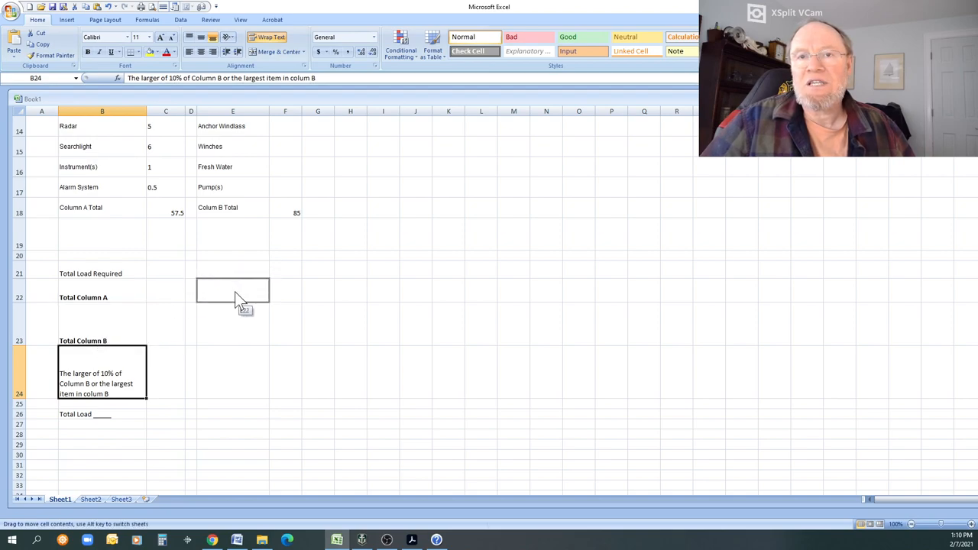
{"action": "left_click_drag", "start_coordinate": [234, 291], "coordinate": [237, 330]}
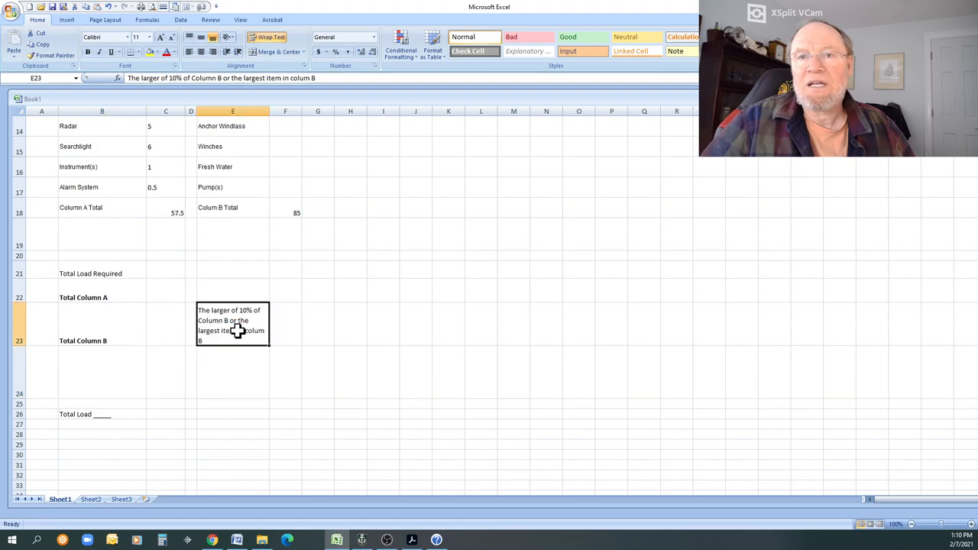
Move Total Column B to E24 and Total Column A down to B24
{"action": "left_click", "coordinate": [110, 333]}
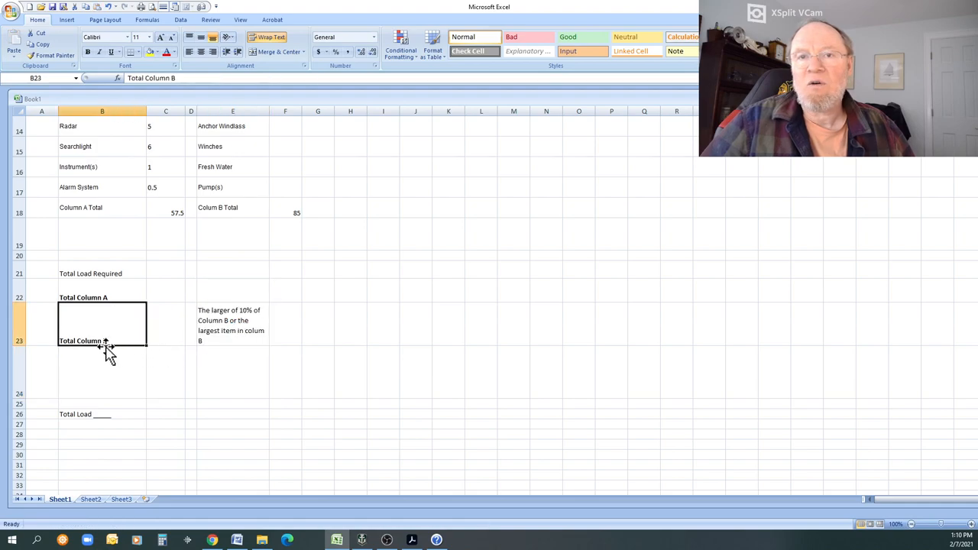
{"action": "left_click_drag", "start_coordinate": [107, 345], "coordinate": [214, 384]}
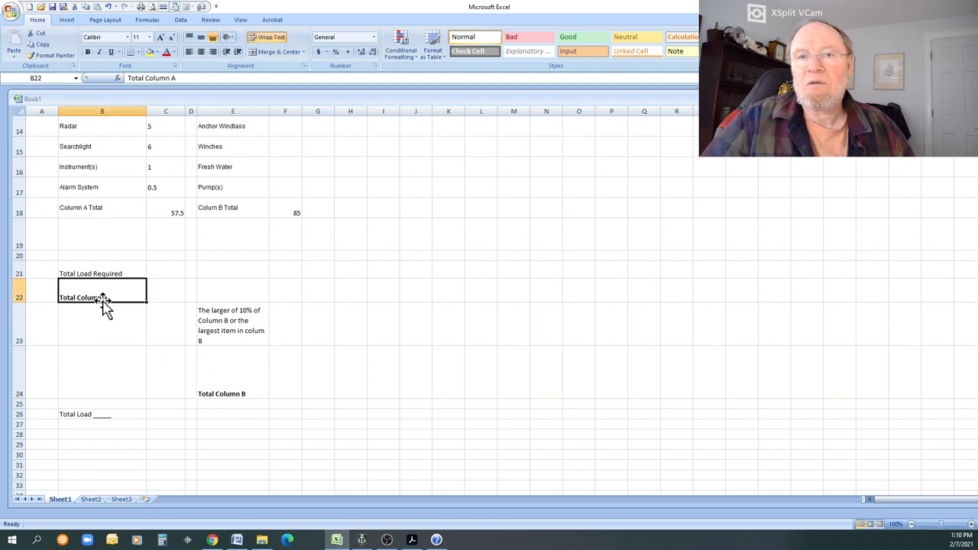
{"action": "left_click_drag", "start_coordinate": [104, 302], "coordinate": [101, 370]}
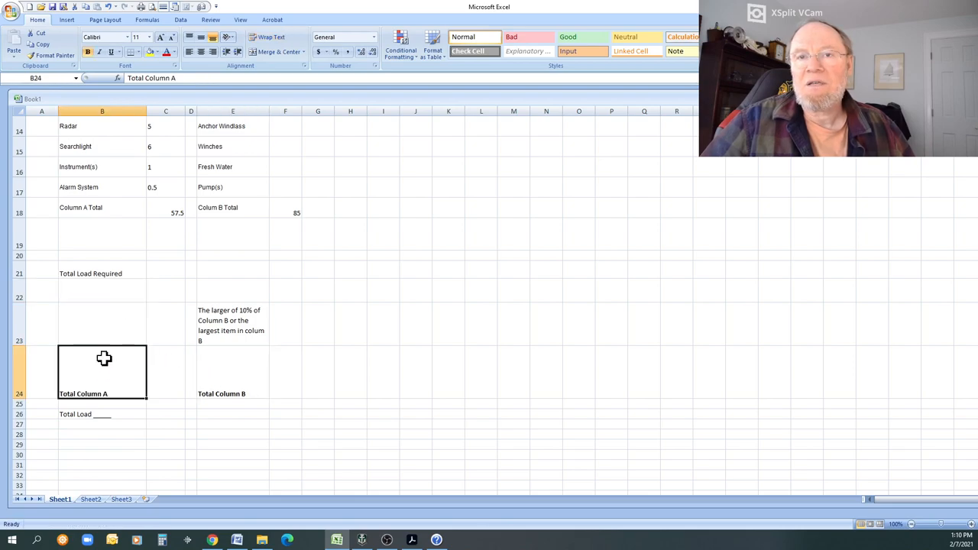
{"action": "left_click", "coordinate": [226, 327]}
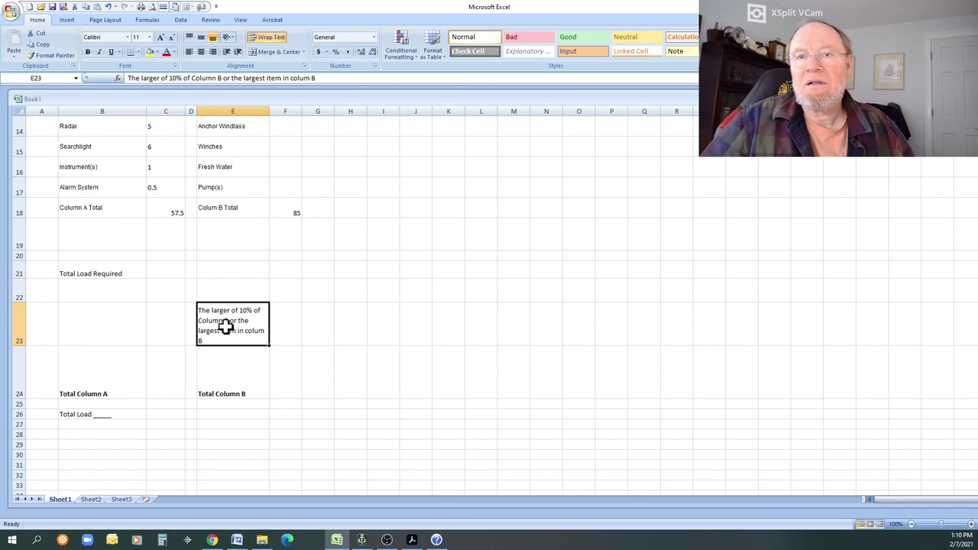
{"action": "left_click", "coordinate": [220, 286]}
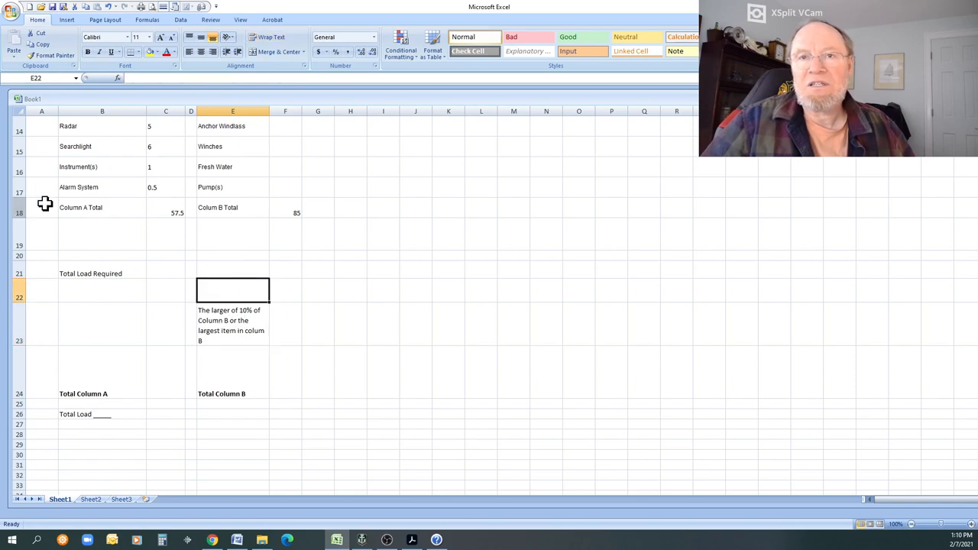
{"action": "left_click", "coordinate": [218, 313]}
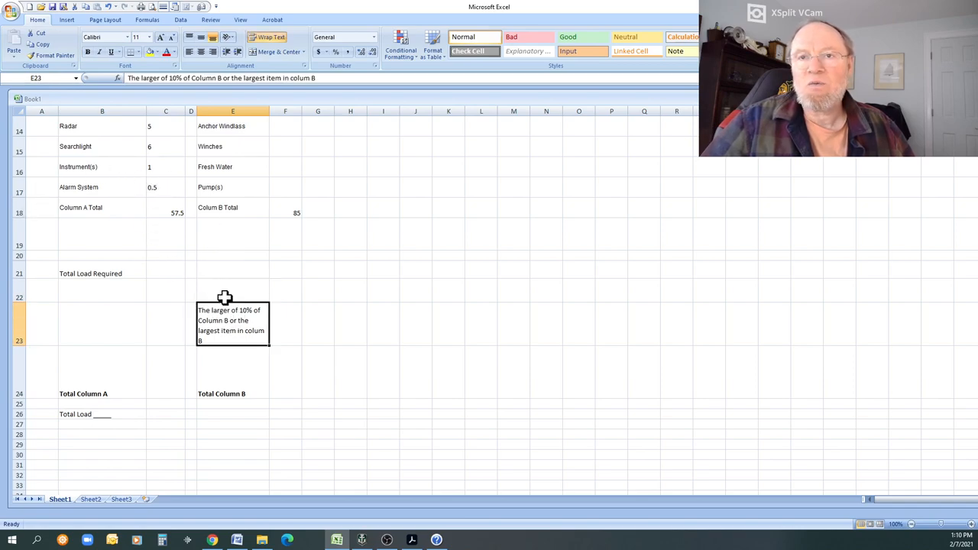
{"action": "left_click", "coordinate": [224, 293]}
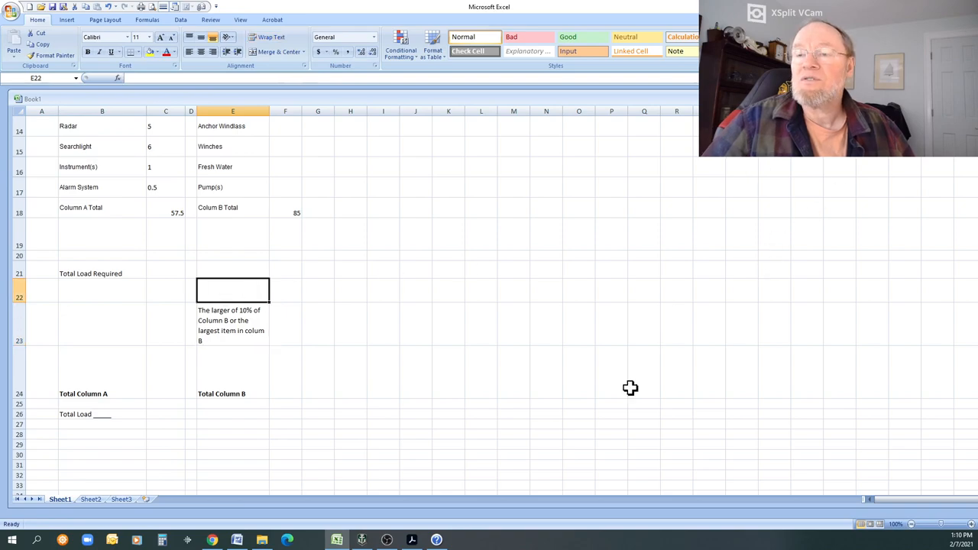
{"action": "left_click", "coordinate": [412, 540]}
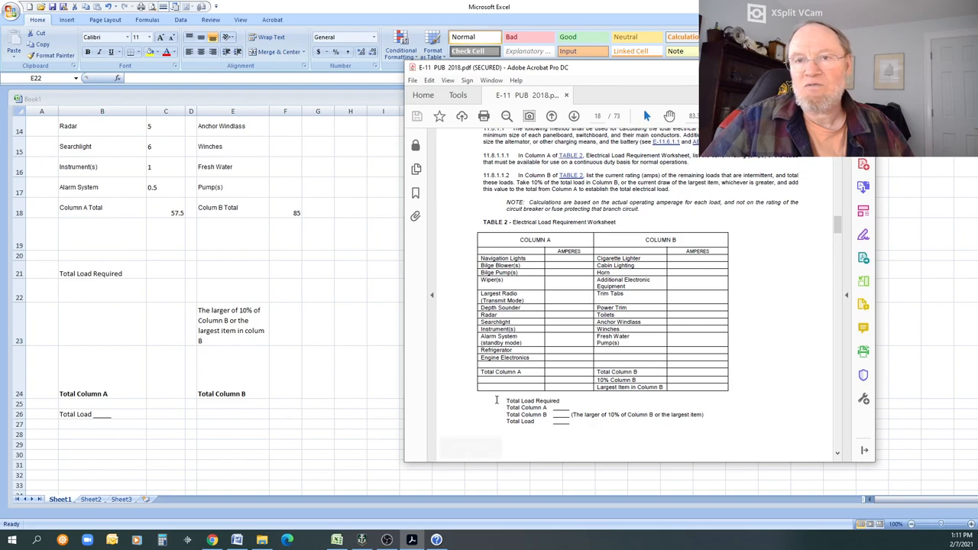
Move the Total Column B label up to E21 above the two notes
{"action": "left_click", "coordinate": [250, 338]}
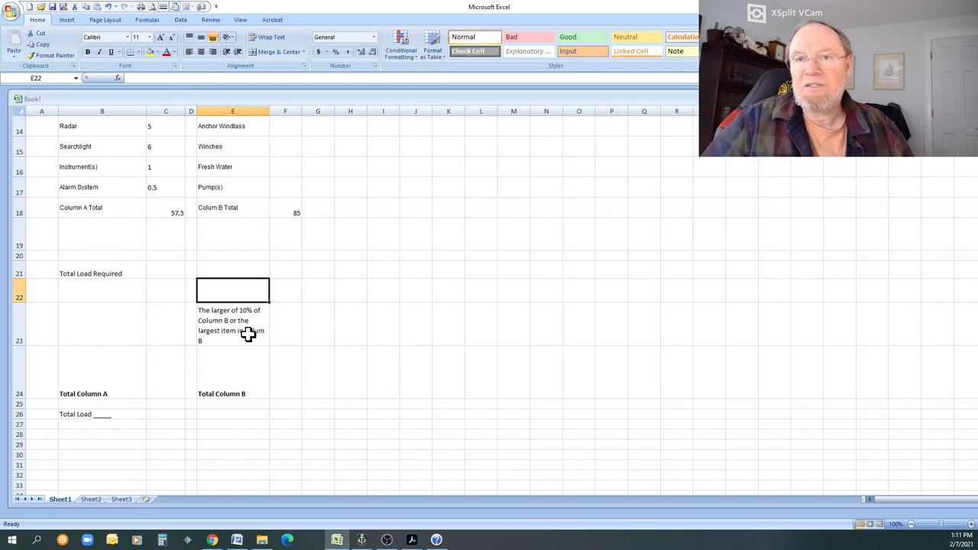
{"action": "left_click", "coordinate": [250, 338]}
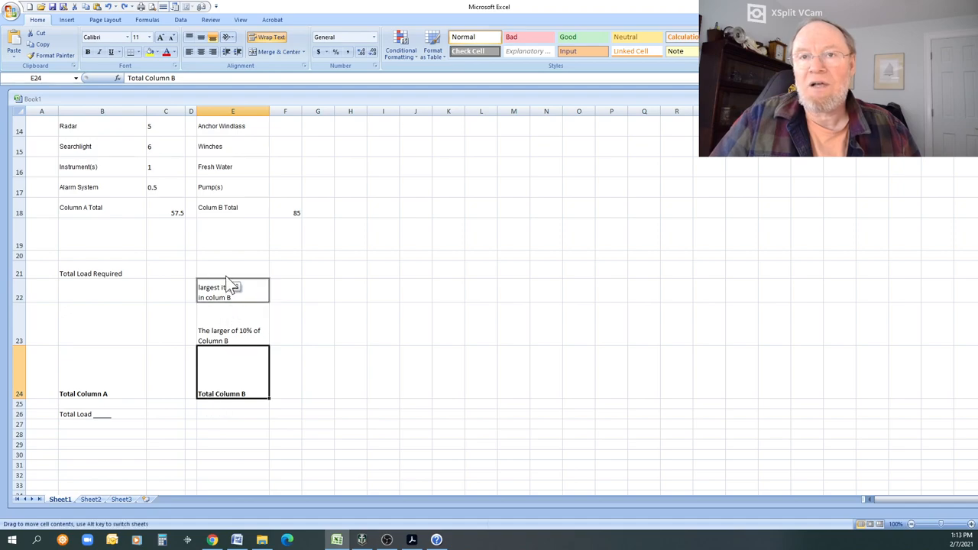
{"action": "left_click_drag", "start_coordinate": [214, 396], "coordinate": [229, 275]}
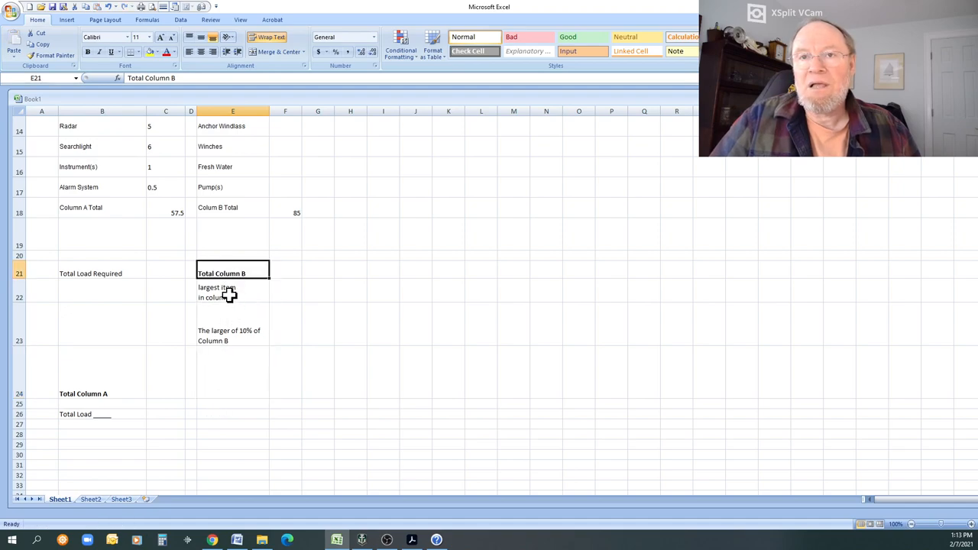
{"action": "left_click", "coordinate": [231, 297]}
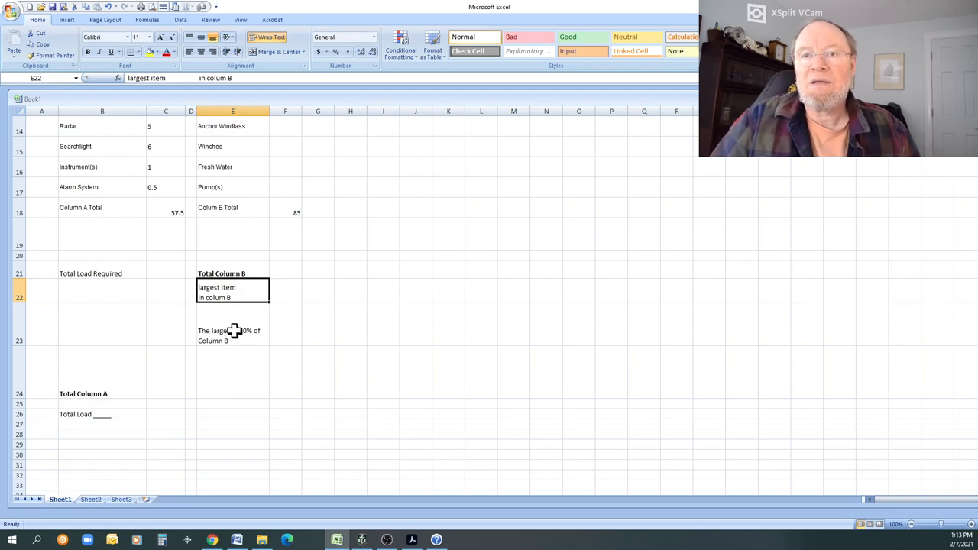
Edit E23 to read "10% of the total of Column B"
{"action": "left_click", "coordinate": [232, 336]}
{"action": "double_click", "coordinate": [231, 332]}
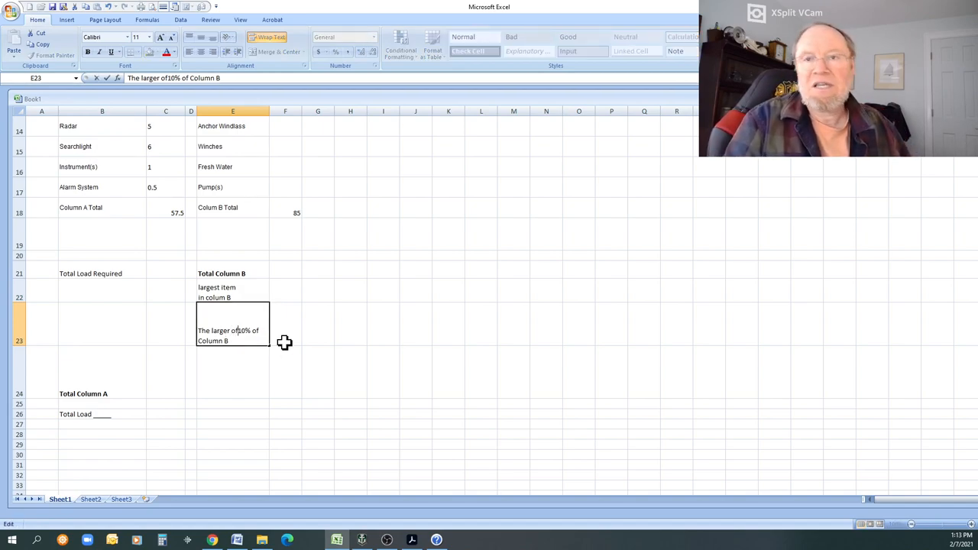
{"action": "key", "text": "BackSpace"}
{"action": "key", "text": "BackSpace"}
{"action": "key", "text": "BackSpace"}
{"action": "key", "text": "BackSpace"}
{"action": "key", "text": "BackSpace"}
{"action": "key", "text": "BackSpace"}
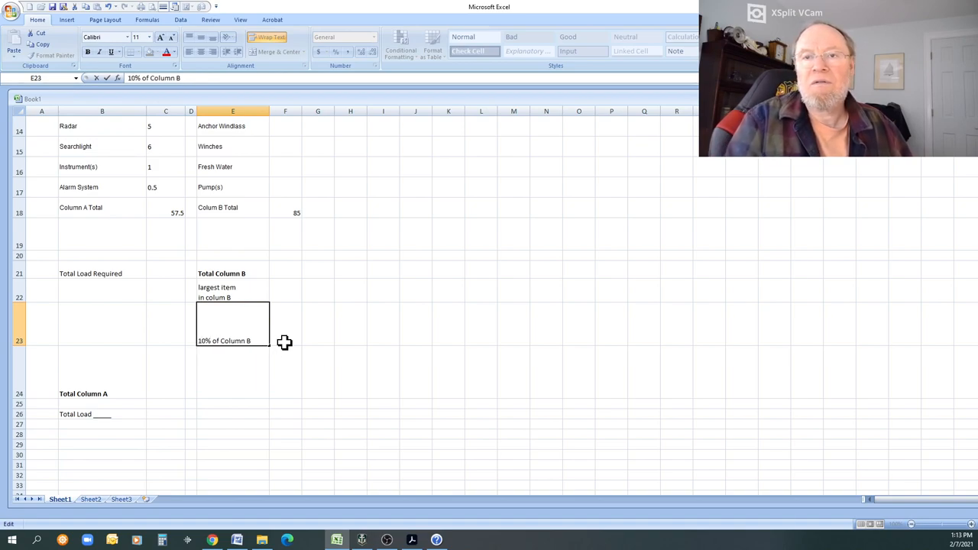
{"action": "type", "text": "the to"}
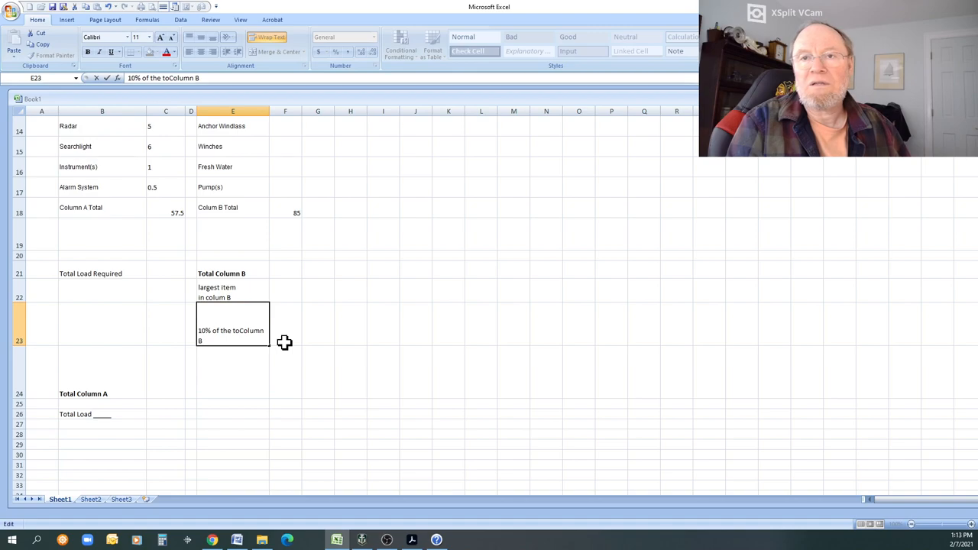
{"action": "type", "text": "tal of"}
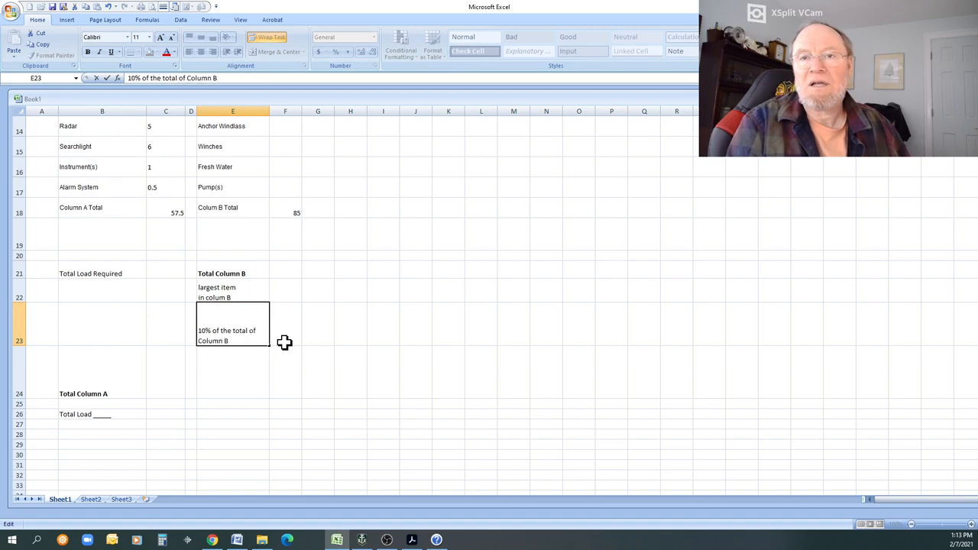
{"action": "left_click", "coordinate": [230, 273]}
{"action": "scroll", "coordinate": [284, 251], "scroll_direction": "up", "scroll_amount": 3}
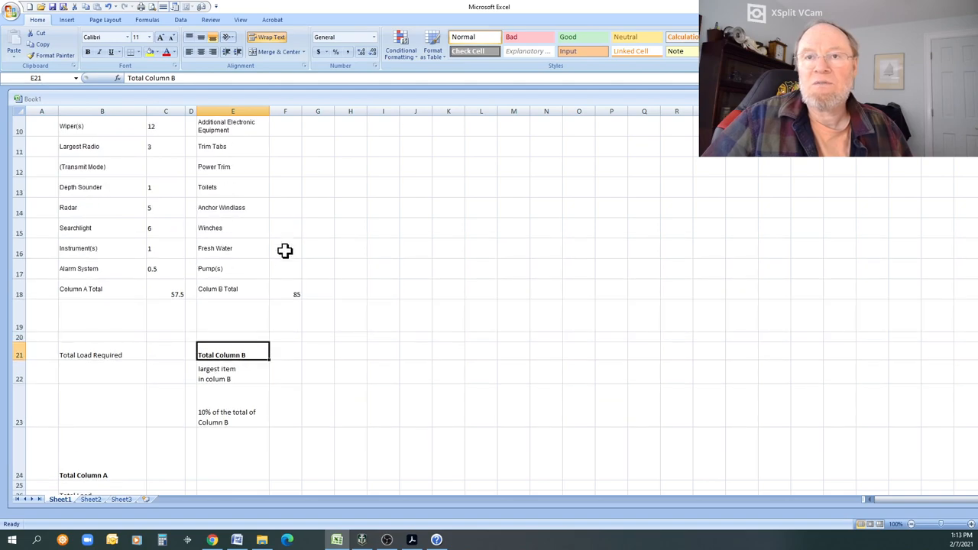
{"action": "scroll", "coordinate": [284, 251], "scroll_direction": "up", "scroll_amount": 3}
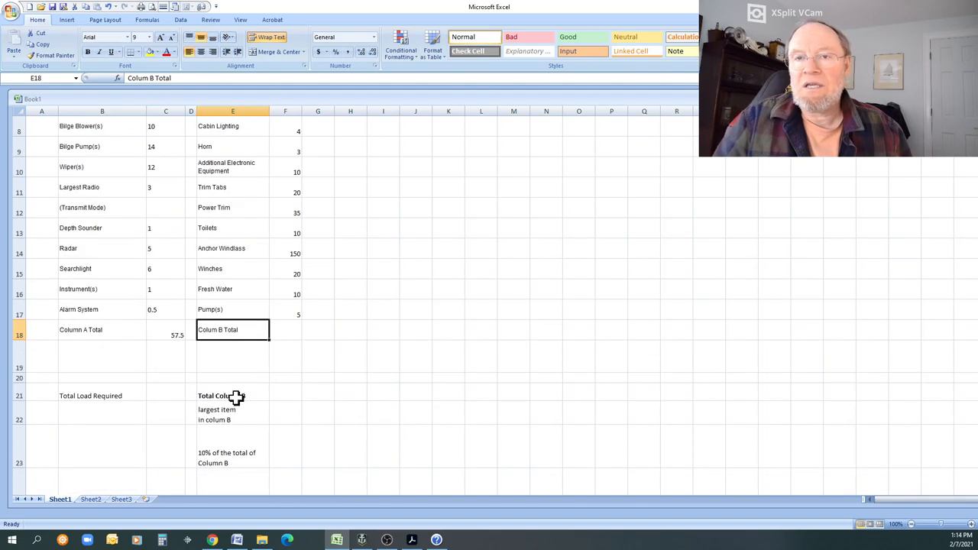
Delete the old Colum B Total in E18 and move E21:E23 up into E18:E20
{"action": "left_click", "coordinate": [227, 333]}
{"action": "key", "text": "Delete"}
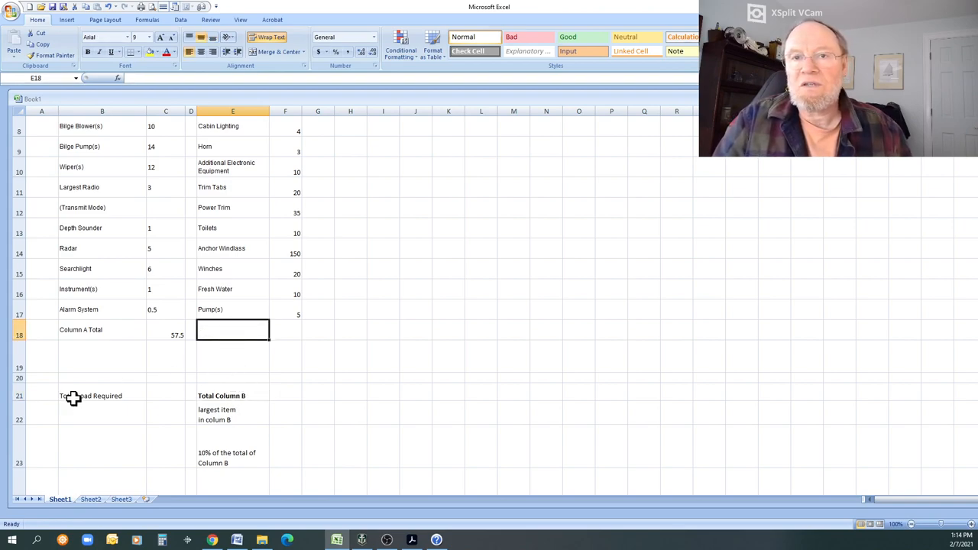
{"action": "left_click_drag", "start_coordinate": [214, 394], "coordinate": [222, 453]}
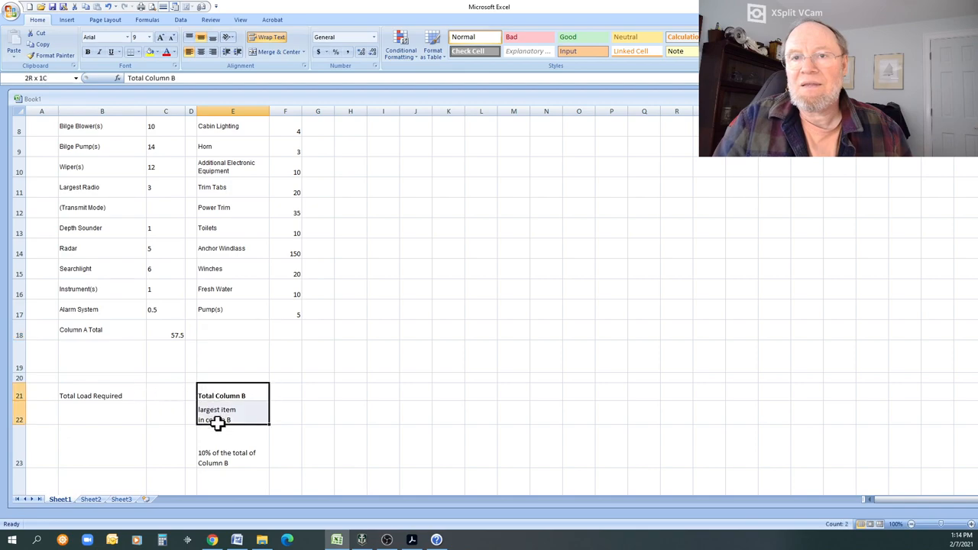
{"action": "left_click_drag", "start_coordinate": [226, 382], "coordinate": [231, 336]}
{"action": "left_click", "coordinate": [227, 334]}
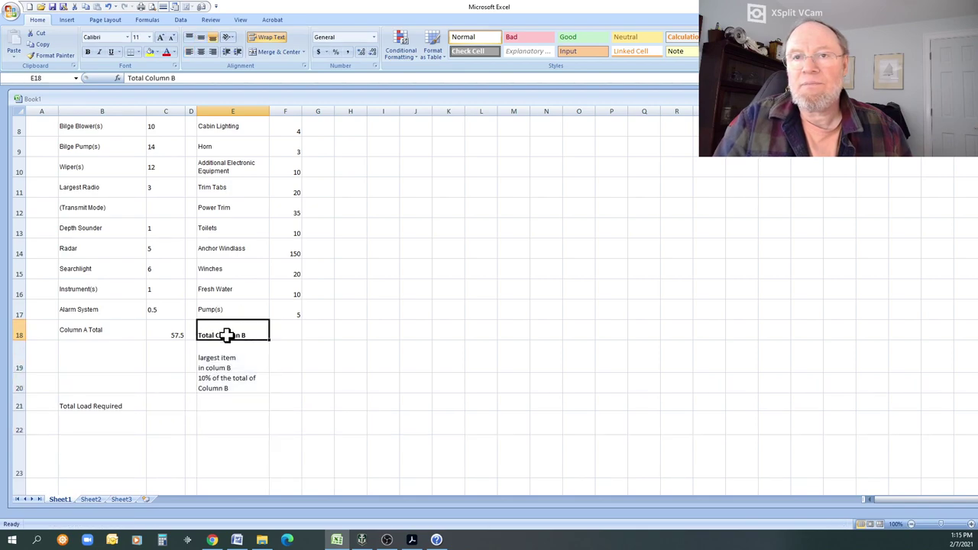
{"action": "left_click", "coordinate": [230, 384]}
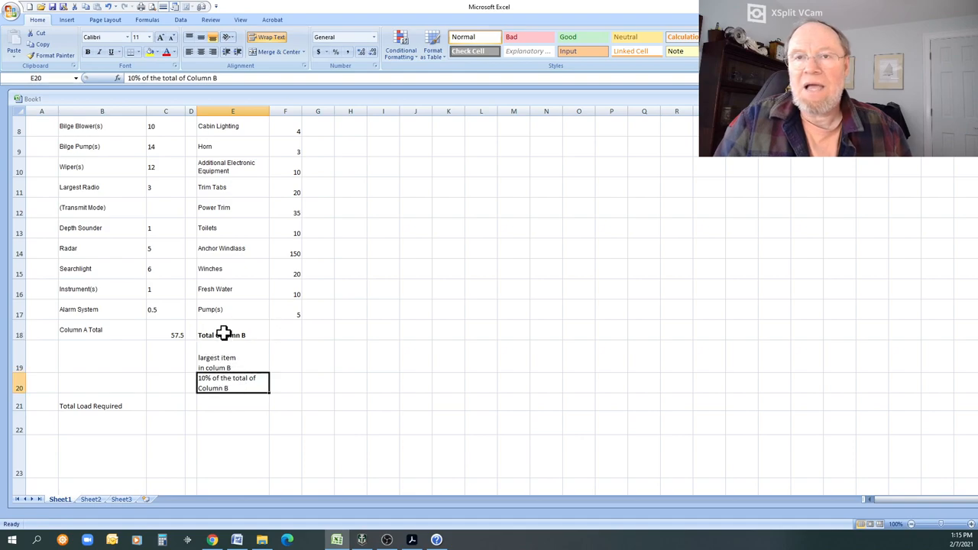
{"action": "left_click", "coordinate": [286, 335]}
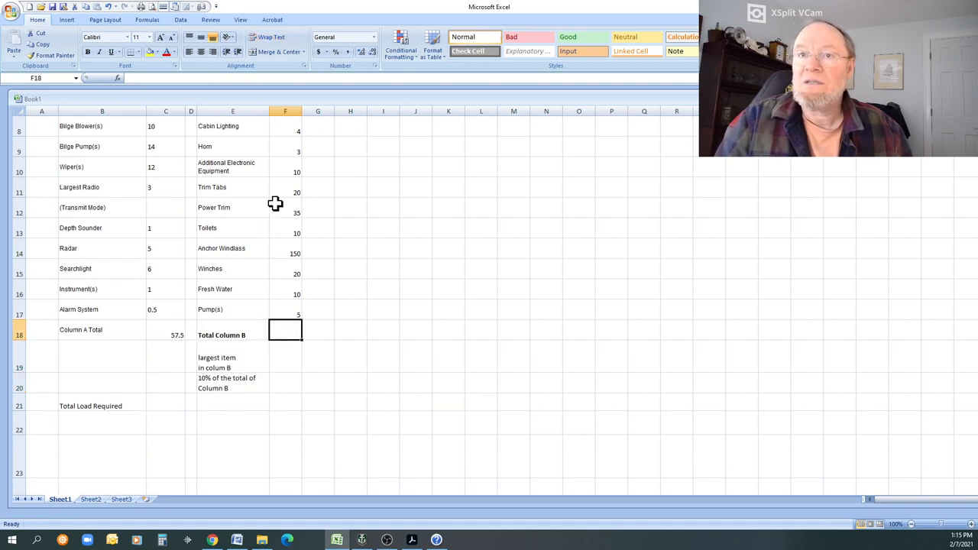
{"action": "scroll", "coordinate": [291, 306], "scroll_direction": "up", "scroll_amount": 1}
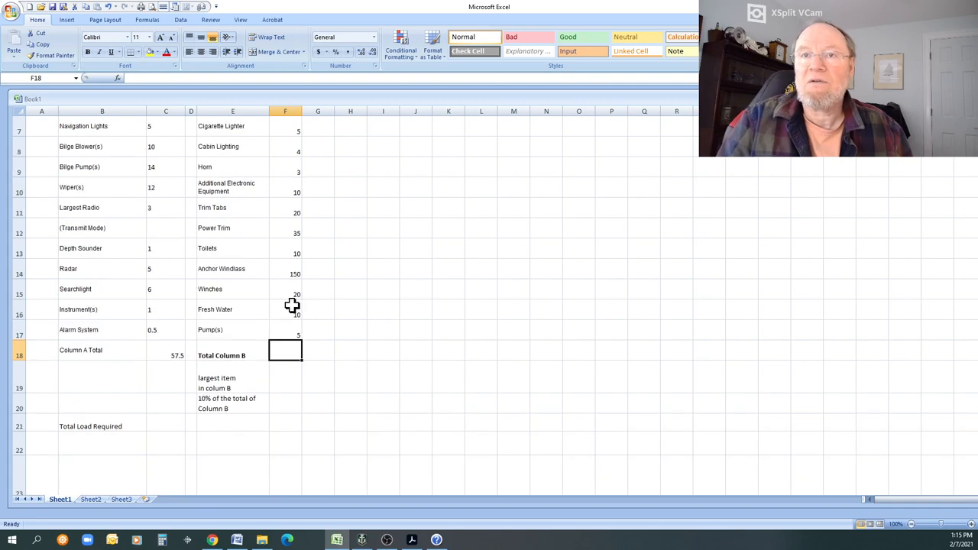
{"action": "scroll", "coordinate": [291, 305], "scroll_direction": "up", "scroll_amount": 1}
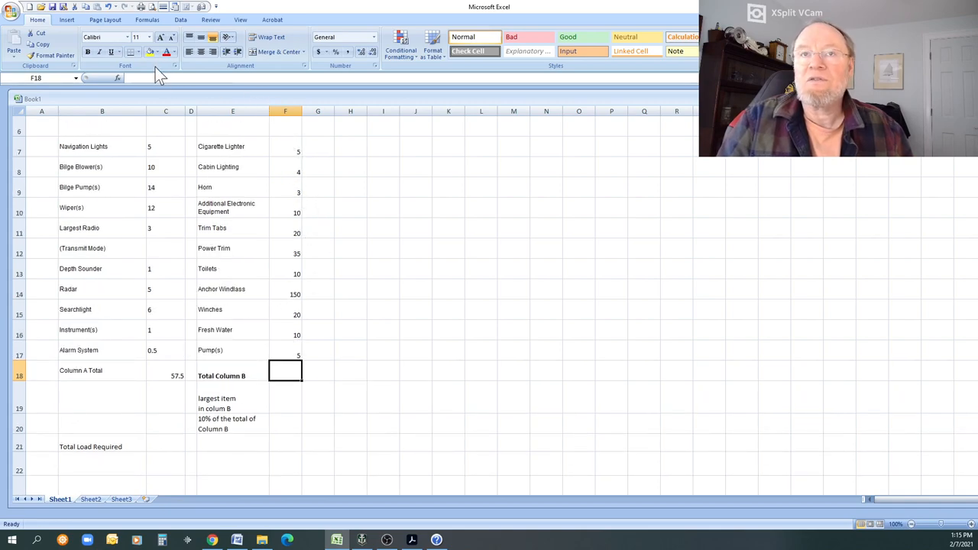
Insert =SUM(F7:F17) in F18 via the Function Arguments dialog, giving a Column B total of 272
{"action": "left_click", "coordinate": [118, 78]}
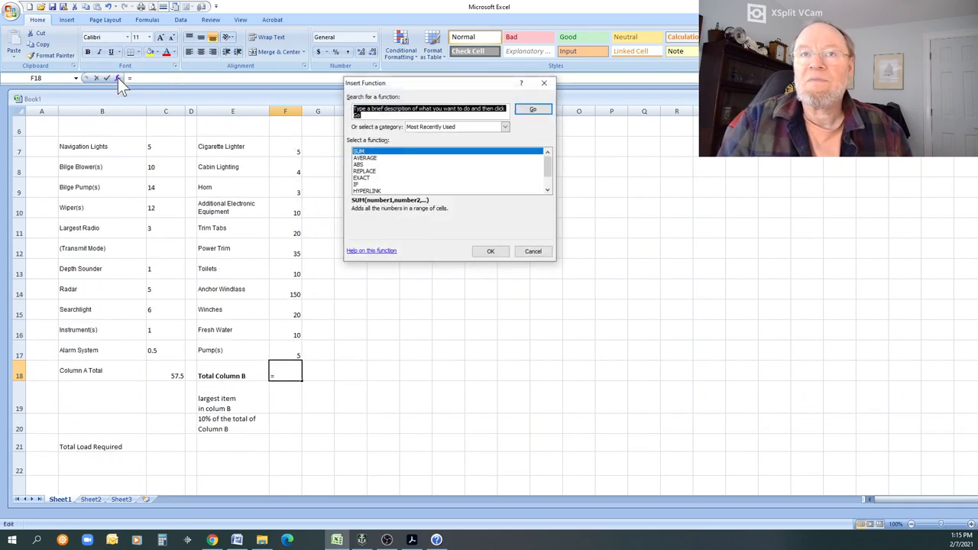
{"action": "left_click", "coordinate": [491, 250]}
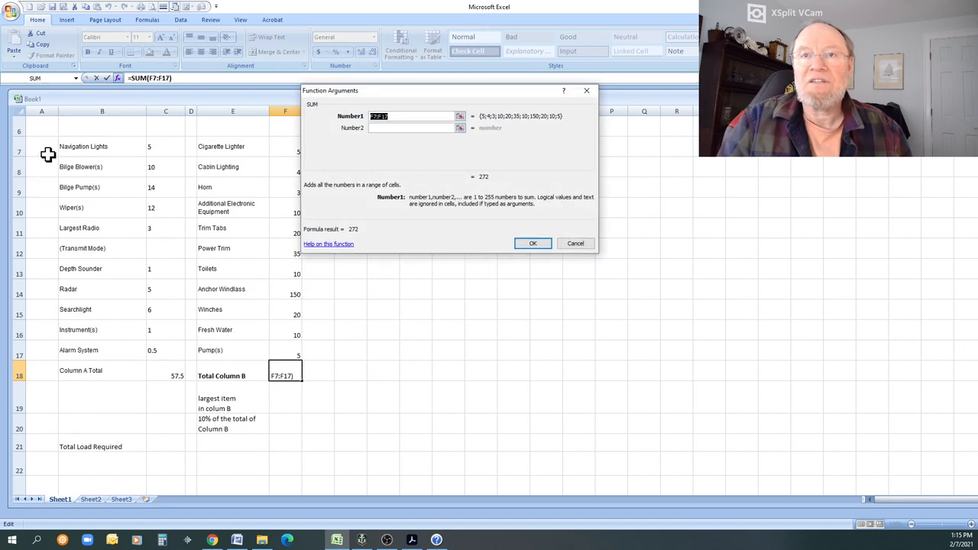
{"action": "left_click", "coordinate": [532, 243]}
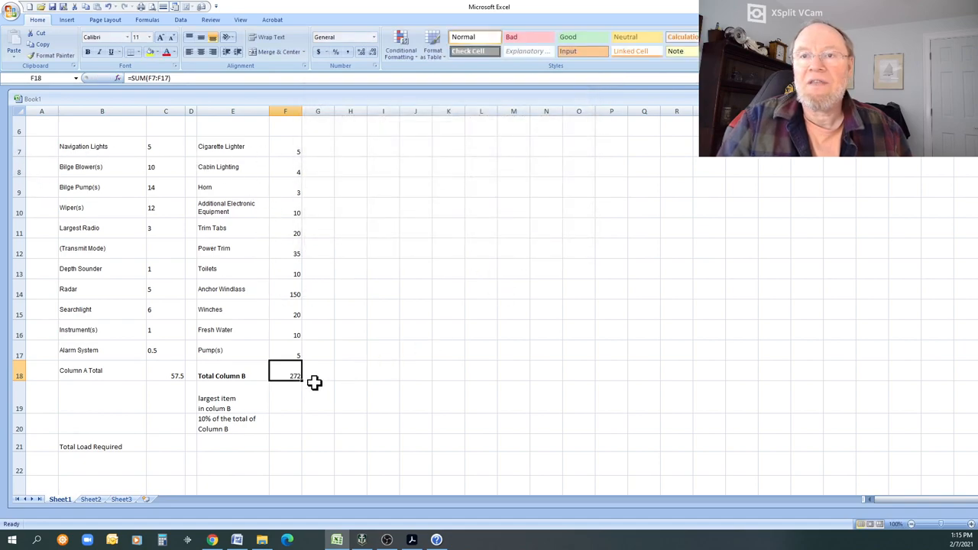
{"action": "left_click", "coordinate": [178, 78]}
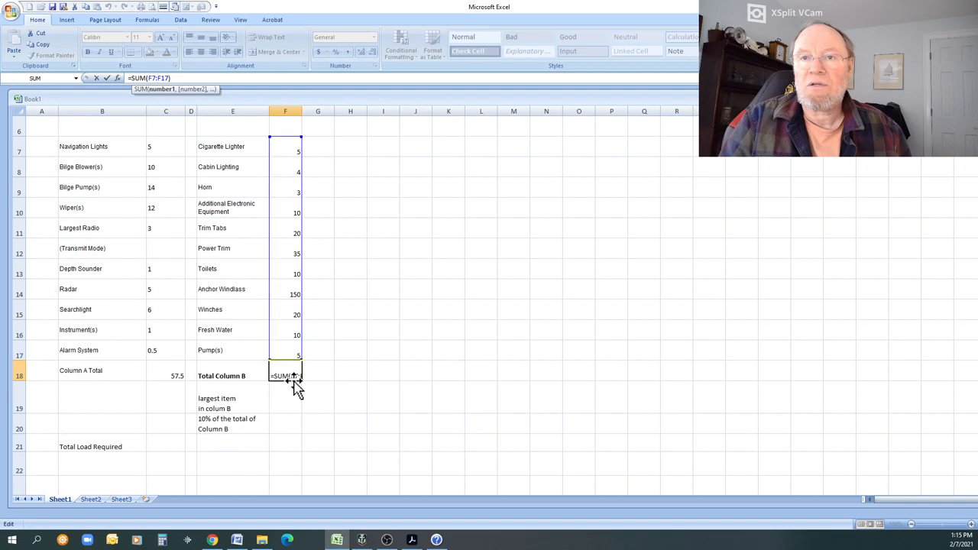
{"action": "key", "text": "Return"}
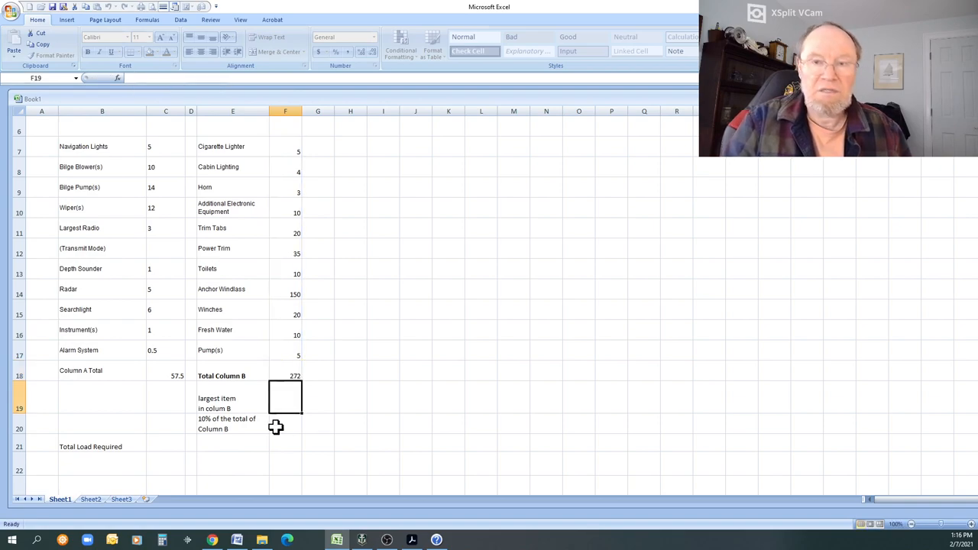
{"action": "left_click", "coordinate": [318, 398]}
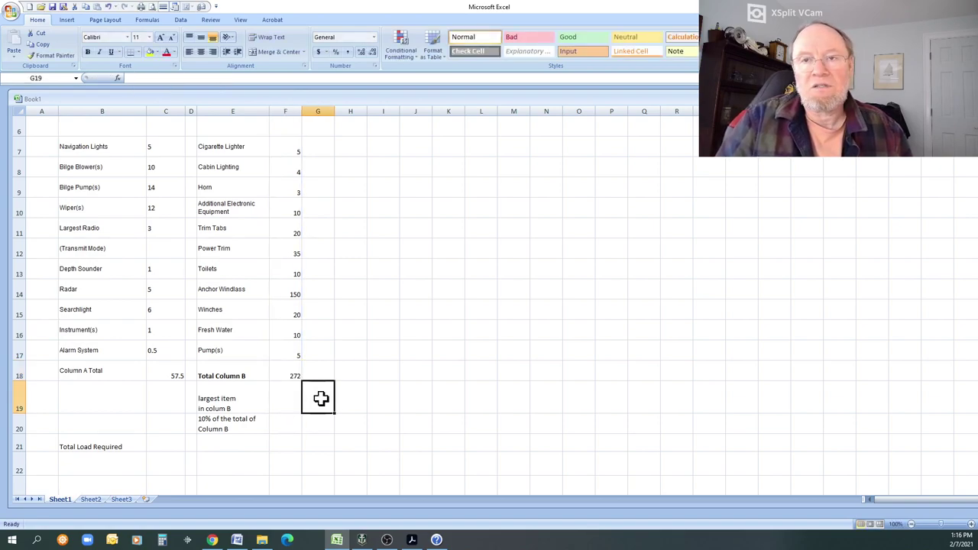
{"action": "left_click", "coordinate": [294, 371]}
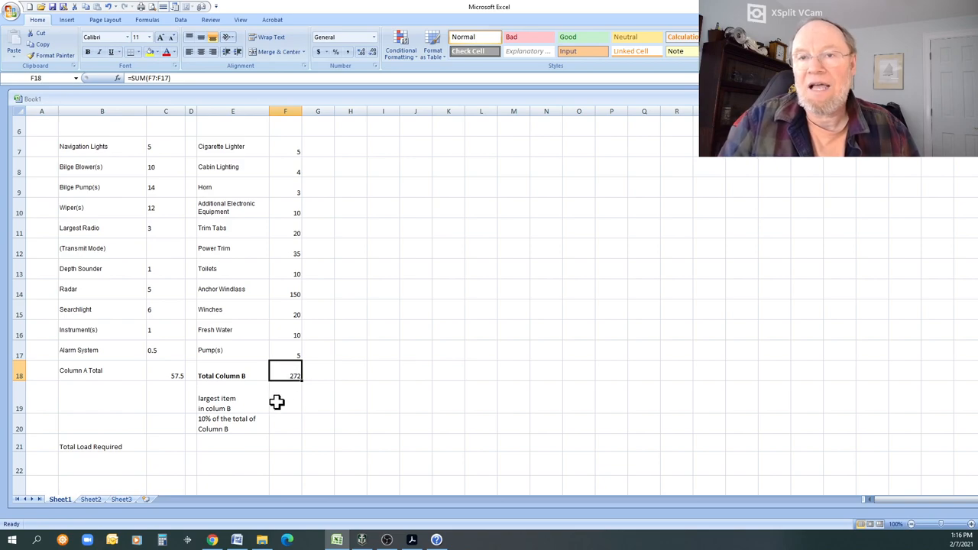
Enter 150 in F19 as Column B's largest item
{"action": "left_click", "coordinate": [290, 393]}
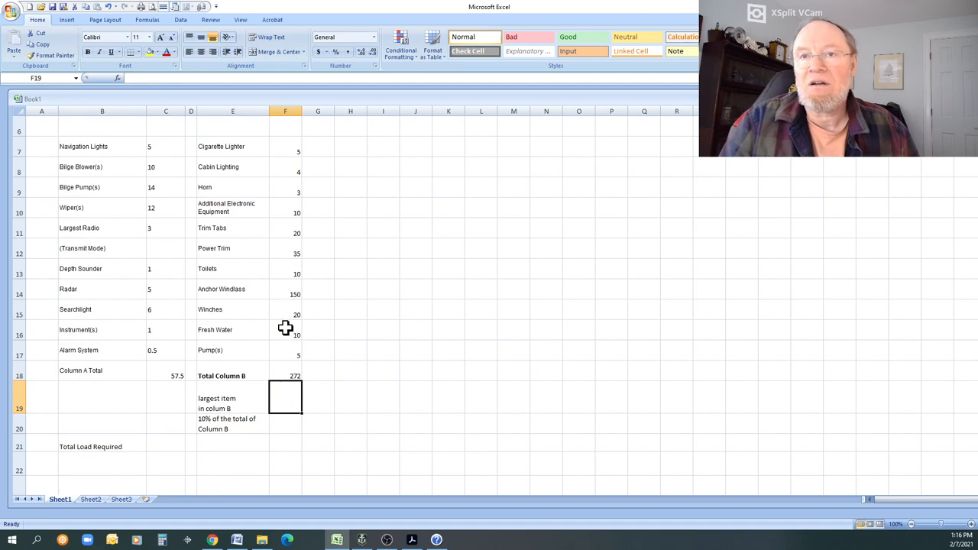
{"action": "type", "text": "150"}
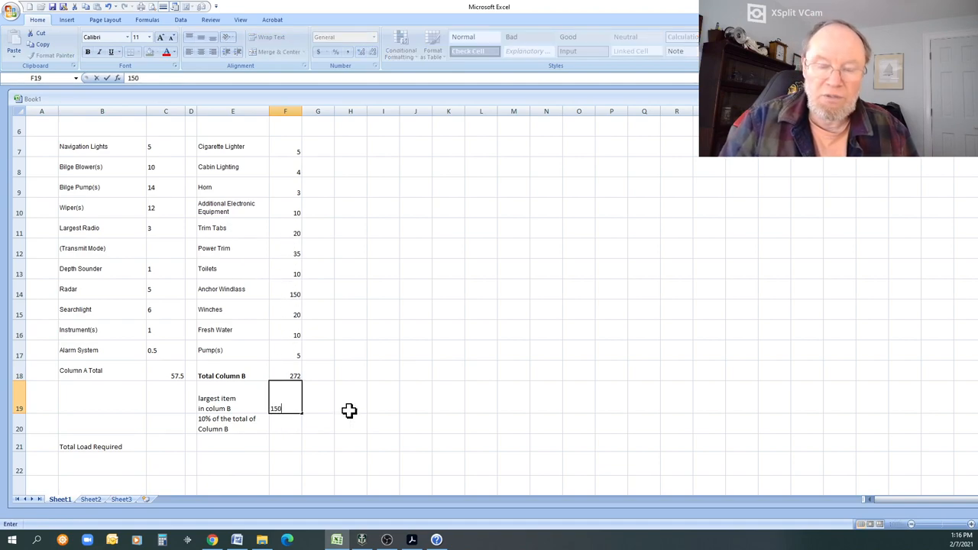
{"action": "left_click", "coordinate": [313, 408]}
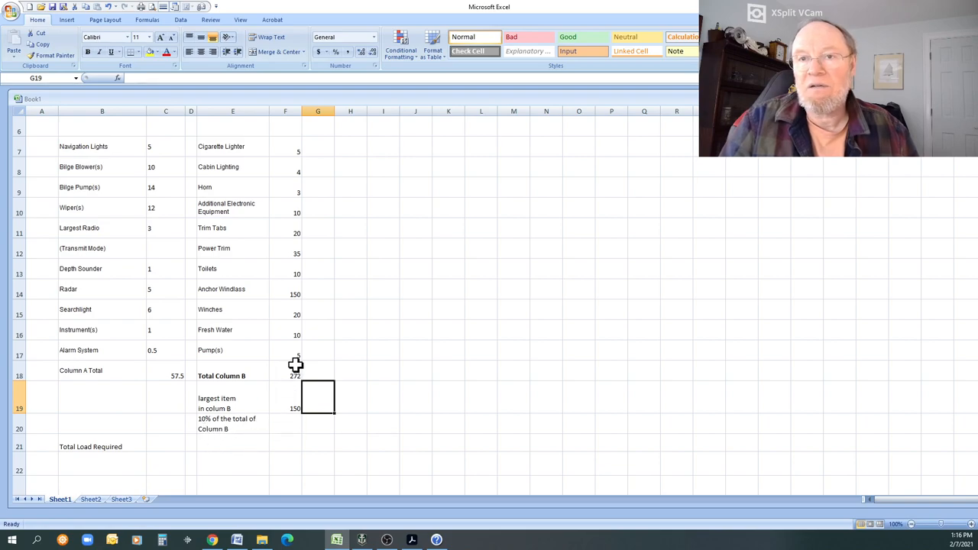
{"action": "left_click", "coordinate": [291, 425]}
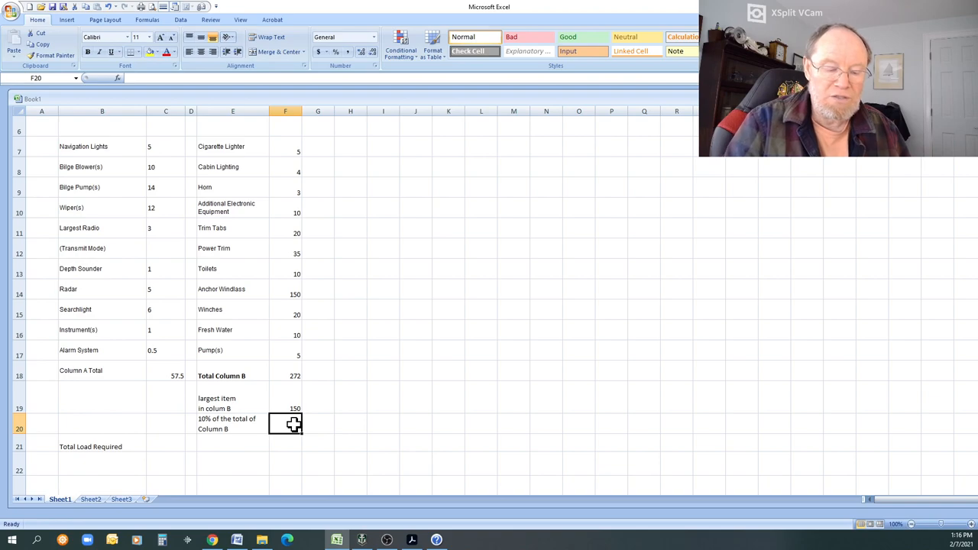
{"action": "type", "text": "="}
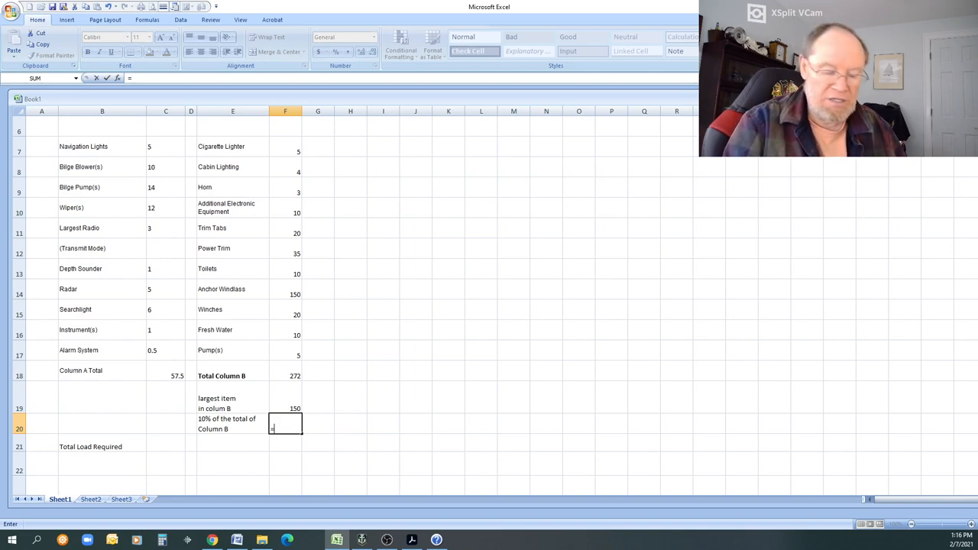
{"action": "type", "text": "s"}
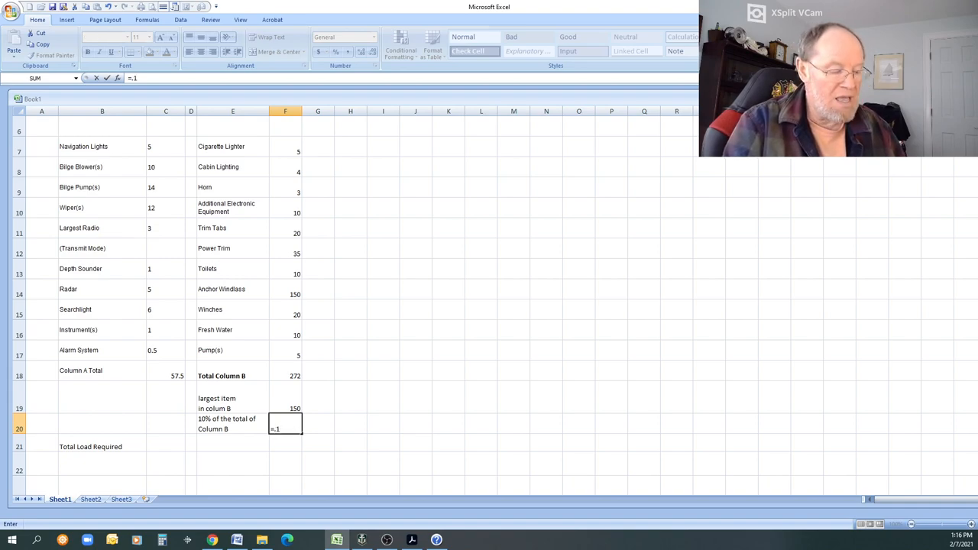
{"action": "type", "text": "*"}
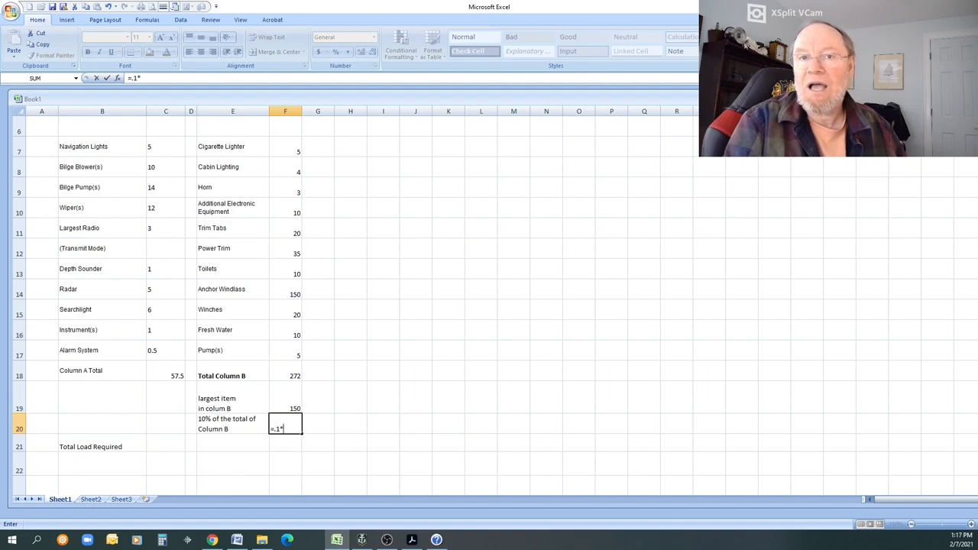
Make F20 calculate =0.1*F18, giving 27.2 as 10% of the Column B total
{"action": "key", "text": "Up"}
{"action": "key", "text": "Up"}
{"action": "key", "text": "Up"}
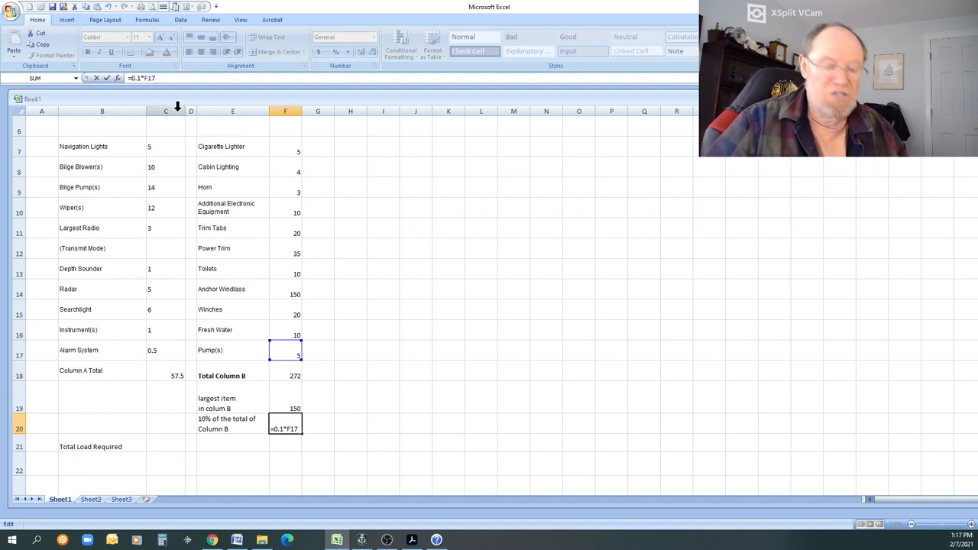
{"action": "key", "text": "Down"}
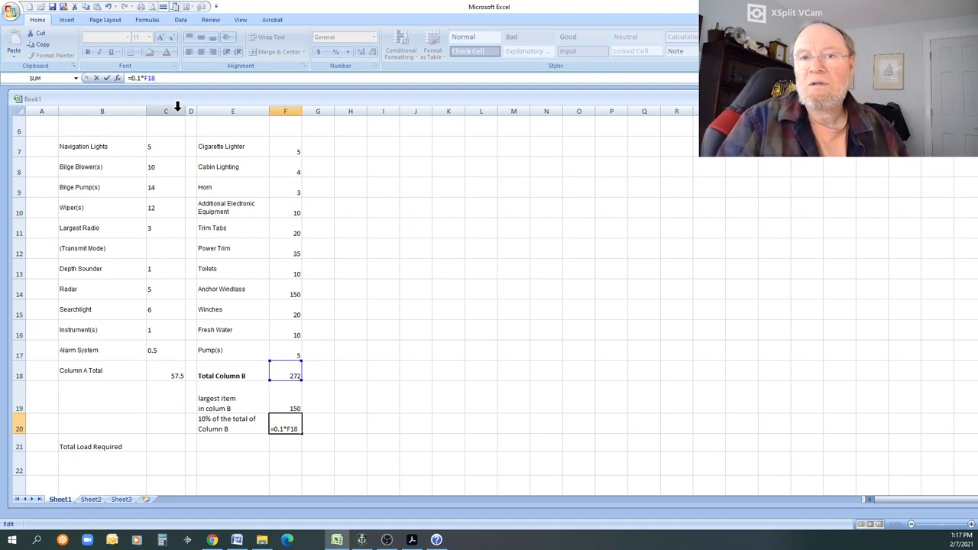
{"action": "key", "text": "Return"}
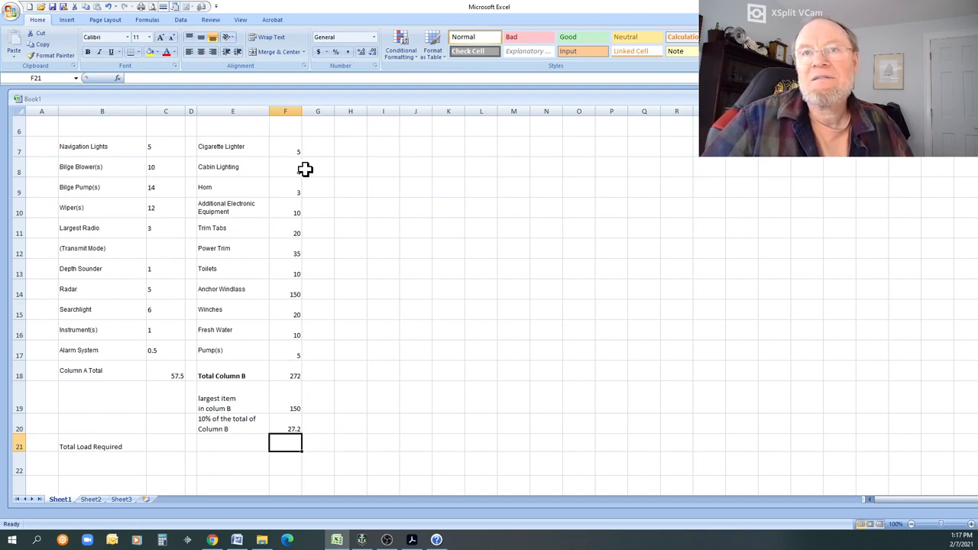
{"action": "left_click", "coordinate": [285, 327]}
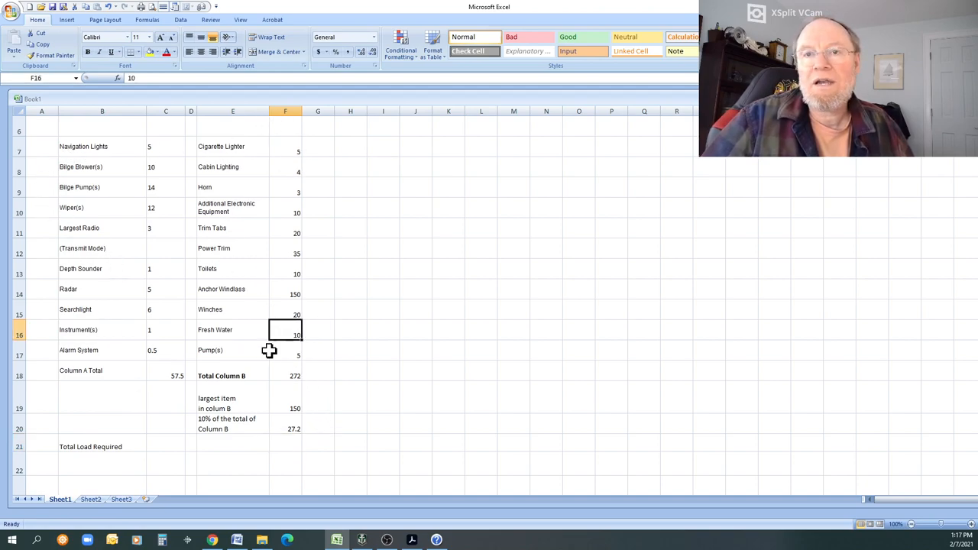
{"action": "scroll", "coordinate": [258, 306], "scroll_direction": "down", "scroll_amount": 1}
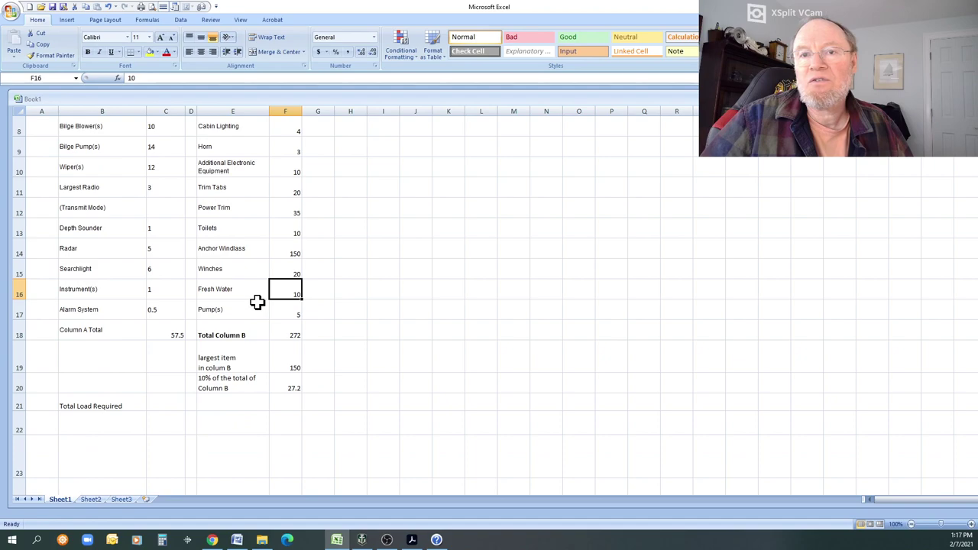
{"action": "left_click", "coordinate": [147, 422]}
{"action": "left_click", "coordinate": [98, 406]}
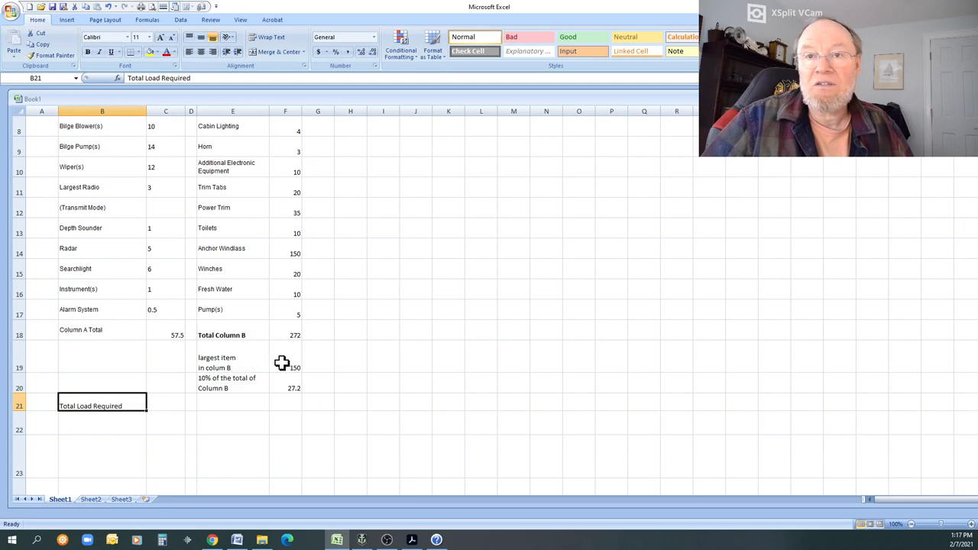
{"action": "left_click", "coordinate": [282, 364]}
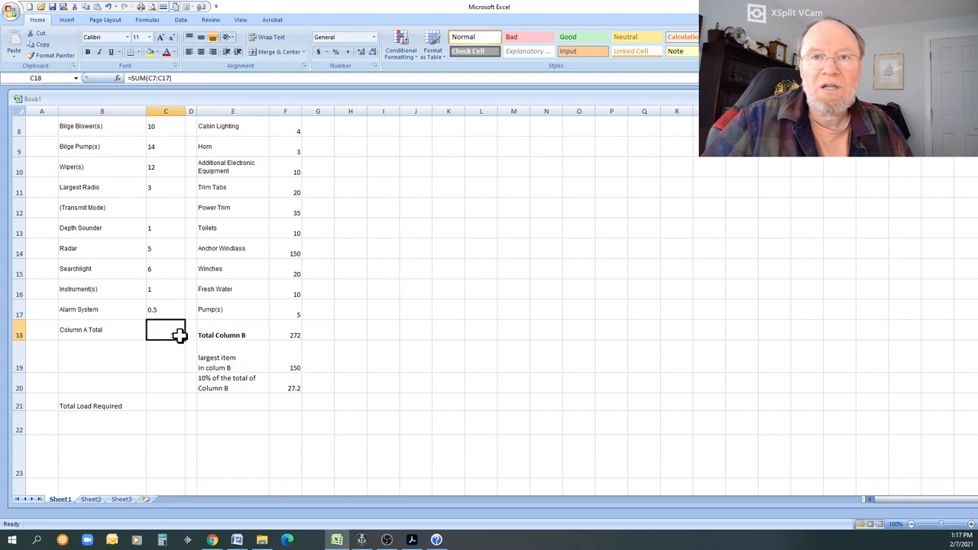
{"action": "left_click", "coordinate": [284, 335]}
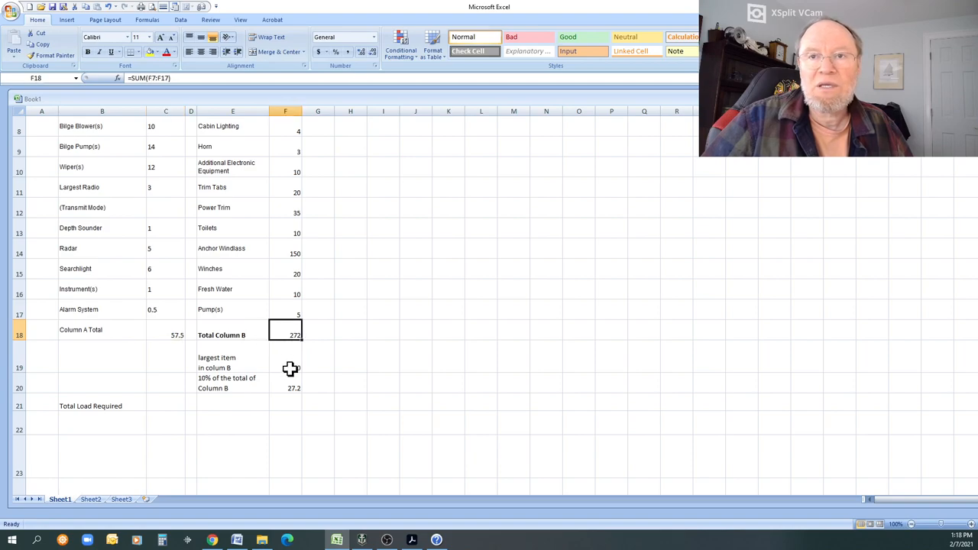
{"action": "left_click", "coordinate": [291, 365]}
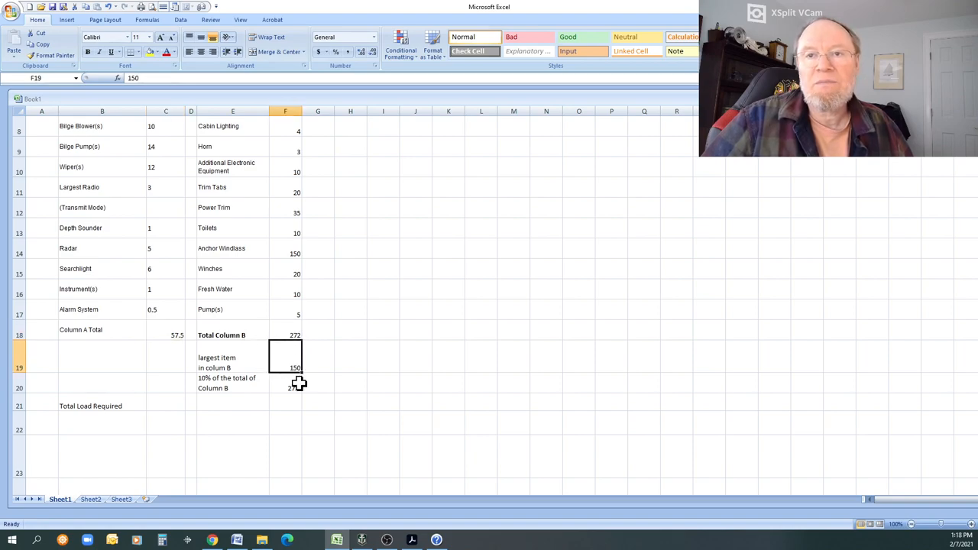
{"action": "left_click", "coordinate": [293, 388]}
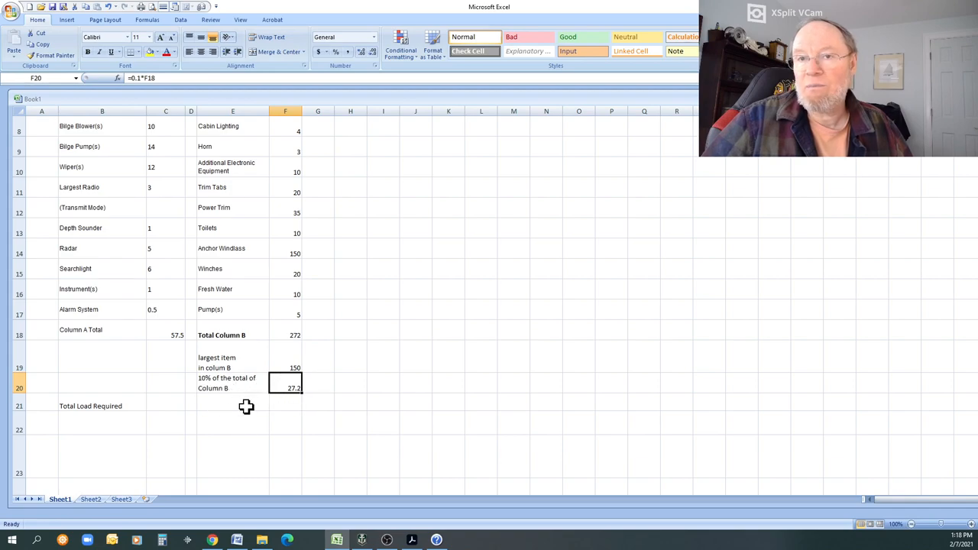
{"action": "left_click", "coordinate": [96, 407]}
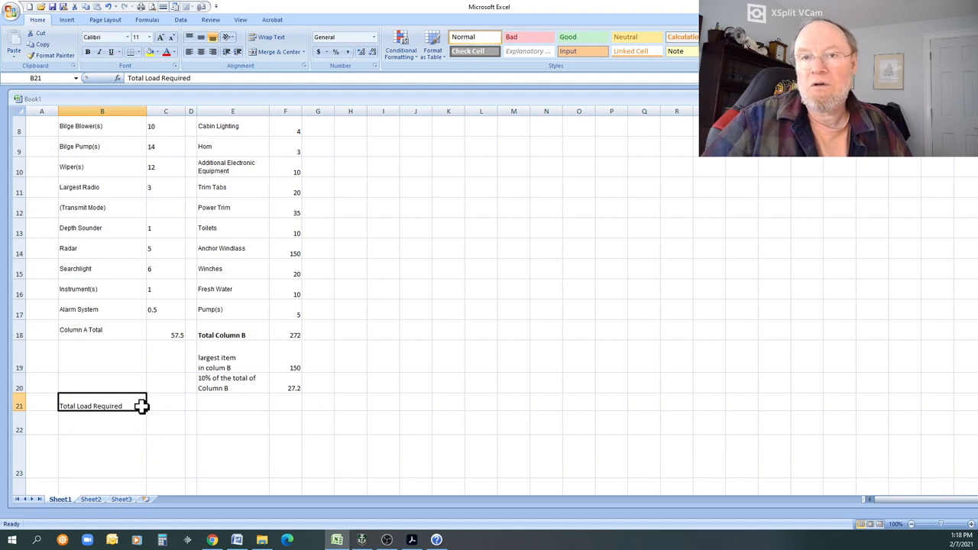
{"action": "left_click", "coordinate": [155, 405]}
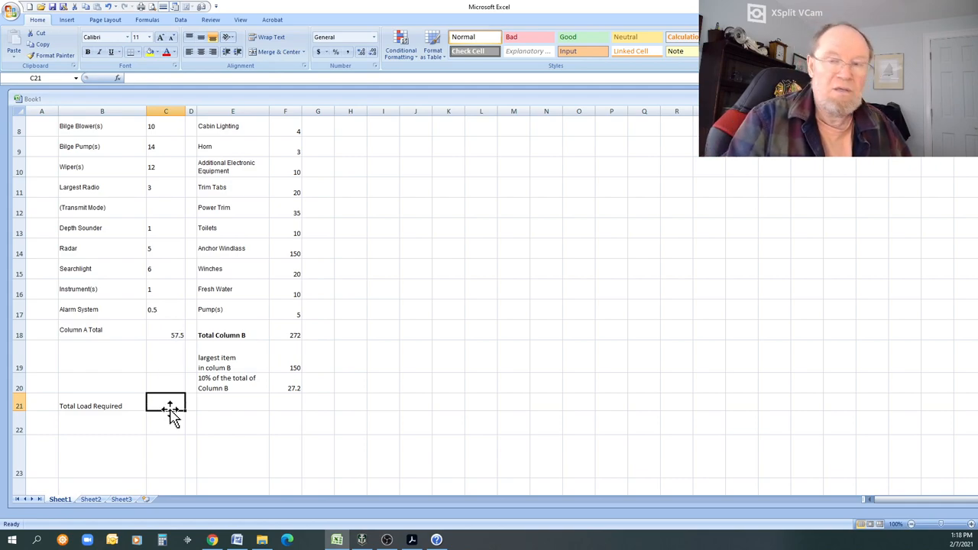
{"action": "type", "text": "="}
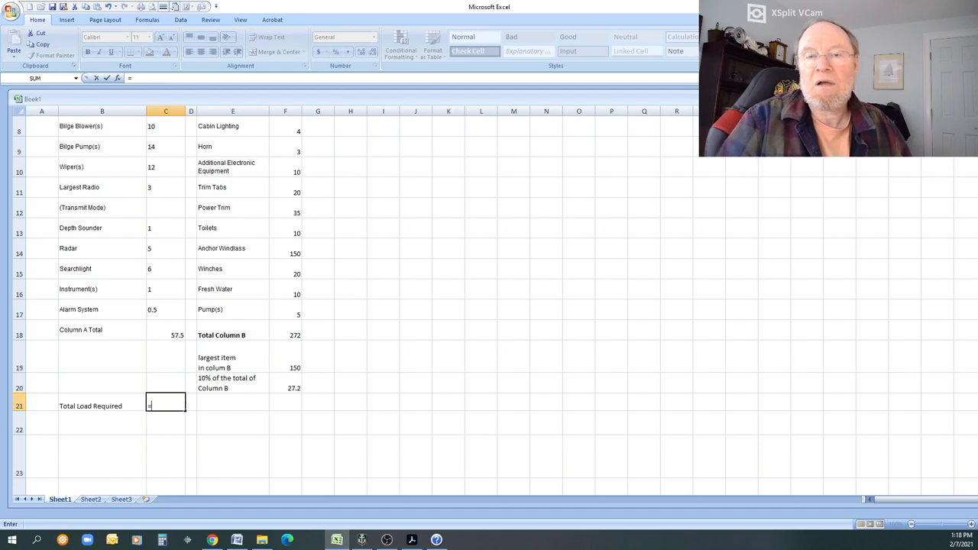
Enter =C18+F19 in C21, giving a Total Load Required of 207.5
{"action": "left_click", "coordinate": [177, 337]}
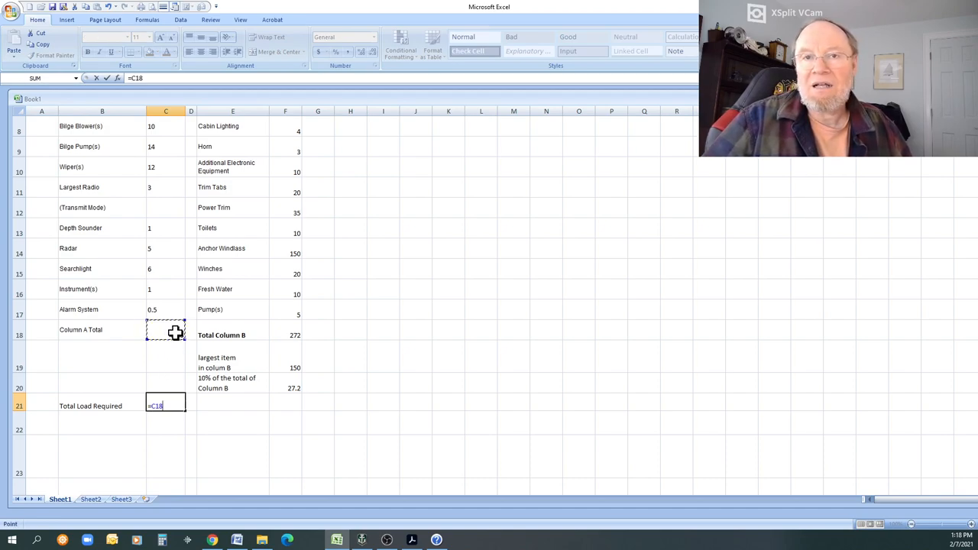
{"action": "type", "text": "+"}
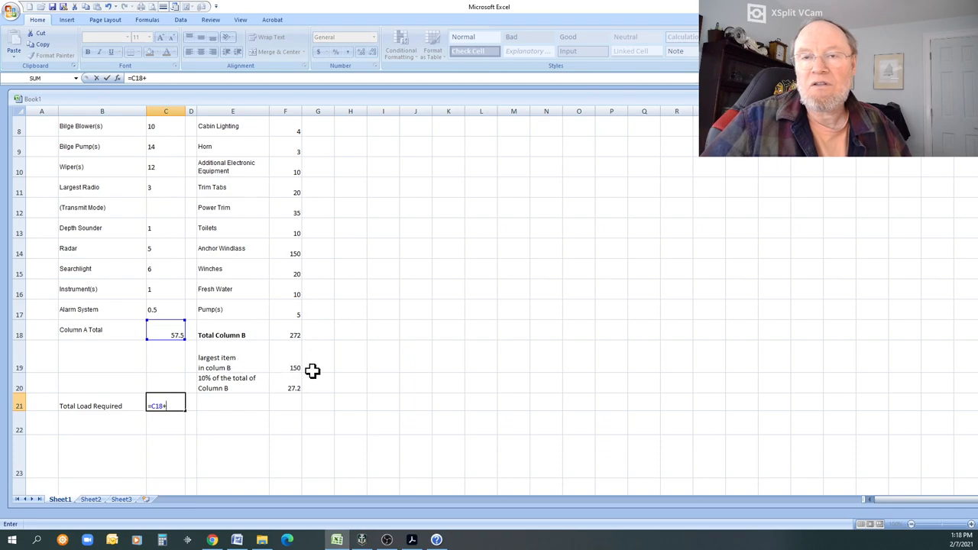
{"action": "left_click", "coordinate": [294, 366]}
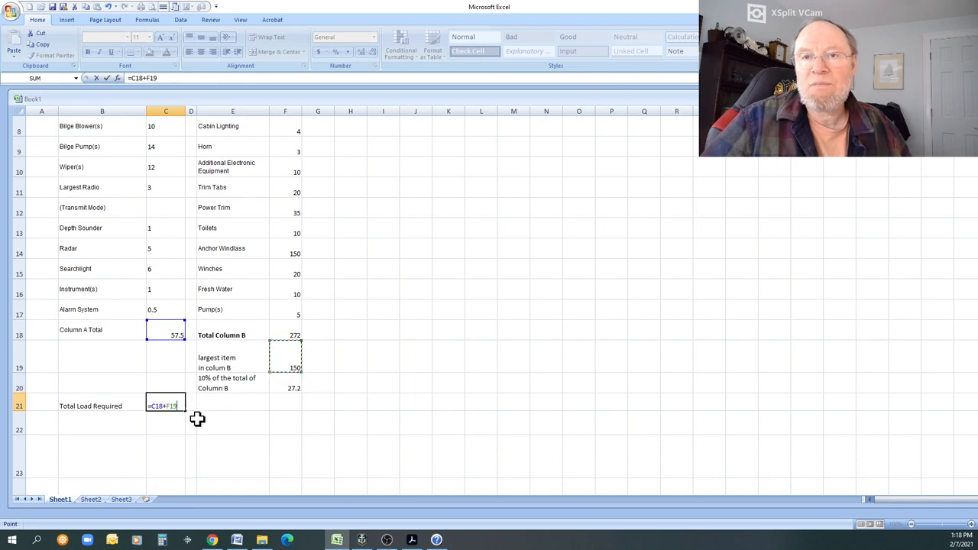
{"action": "key", "text": "Return"}
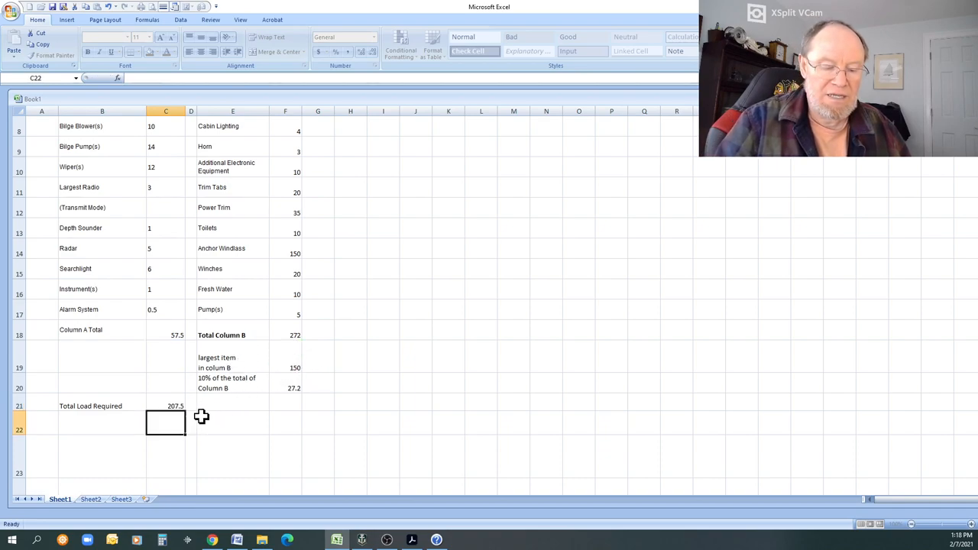
{"action": "left_click", "coordinate": [170, 406]}
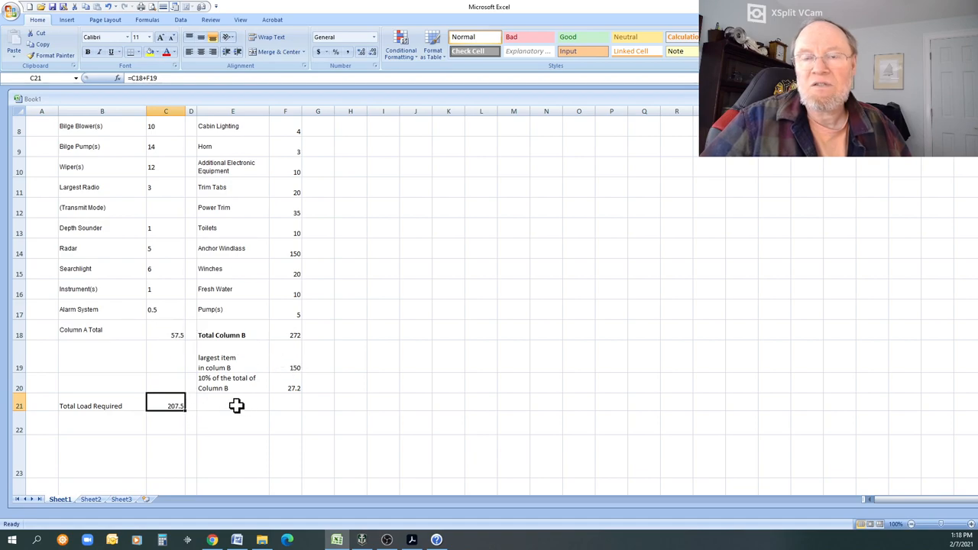
{"action": "left_click", "coordinate": [286, 404]}
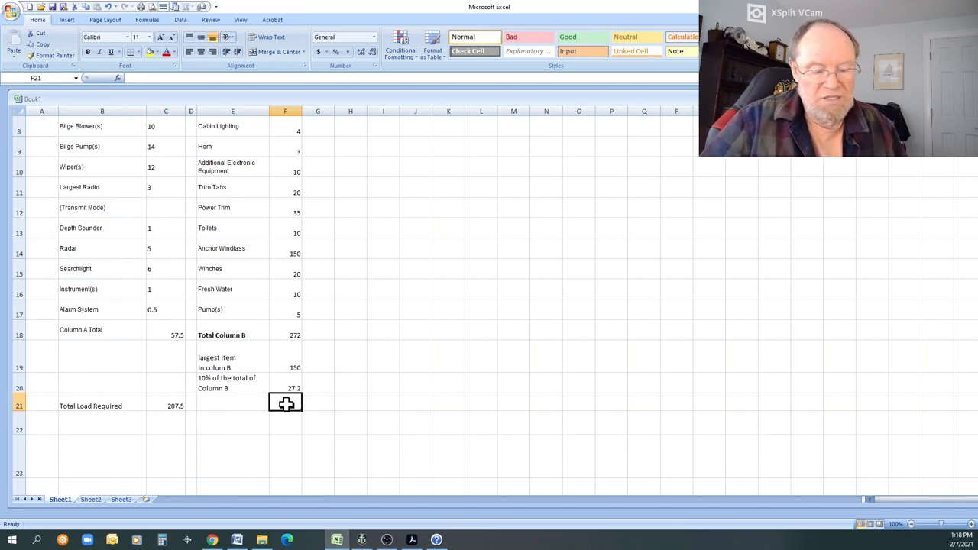
{"action": "type", "text": "+="}
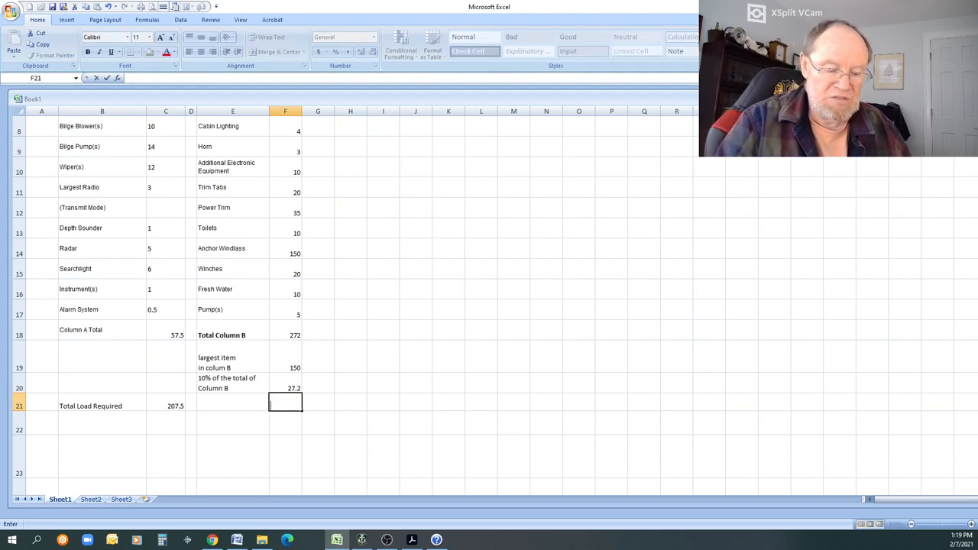
{"action": "left_click", "coordinate": [296, 382]}
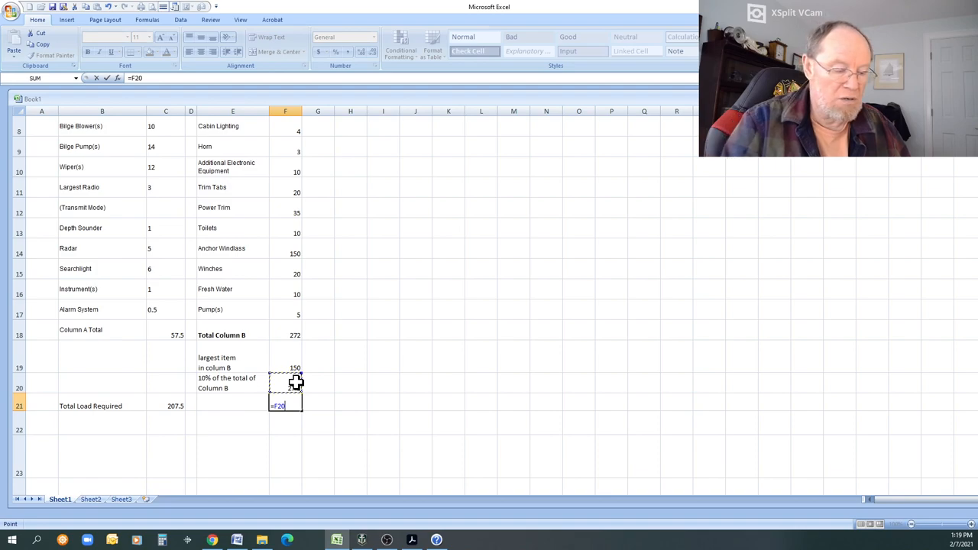
{"action": "type", "text": "+"}
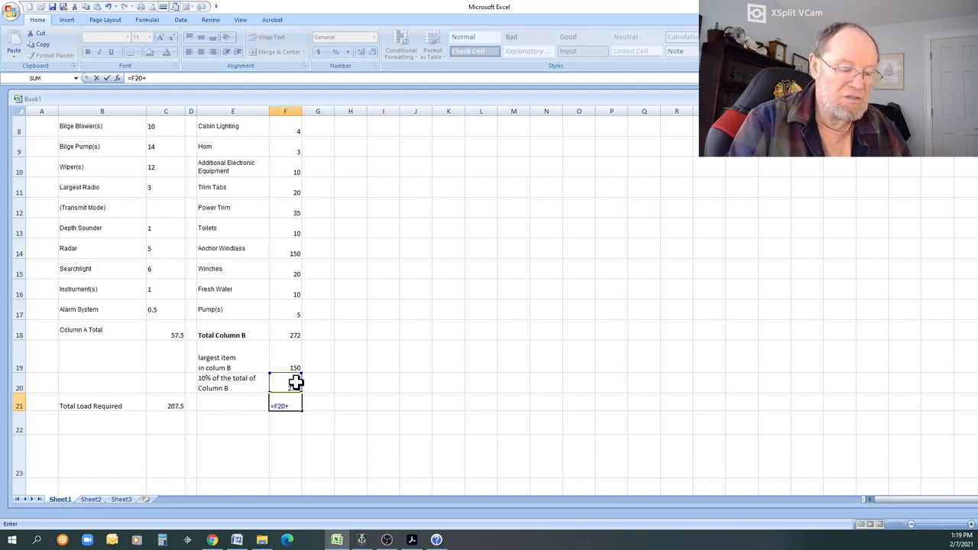
{"action": "type", "text": "*"}
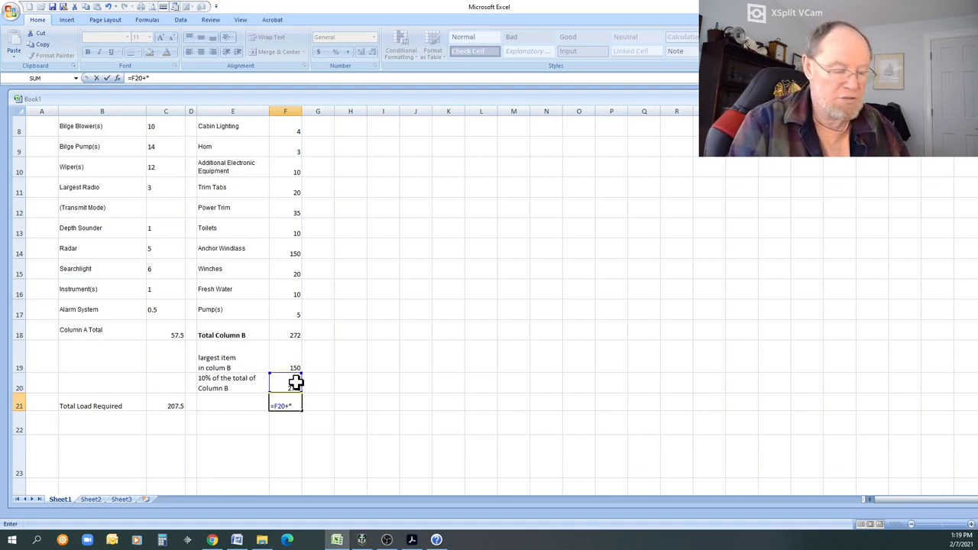
{"action": "type", "text": "/-"}
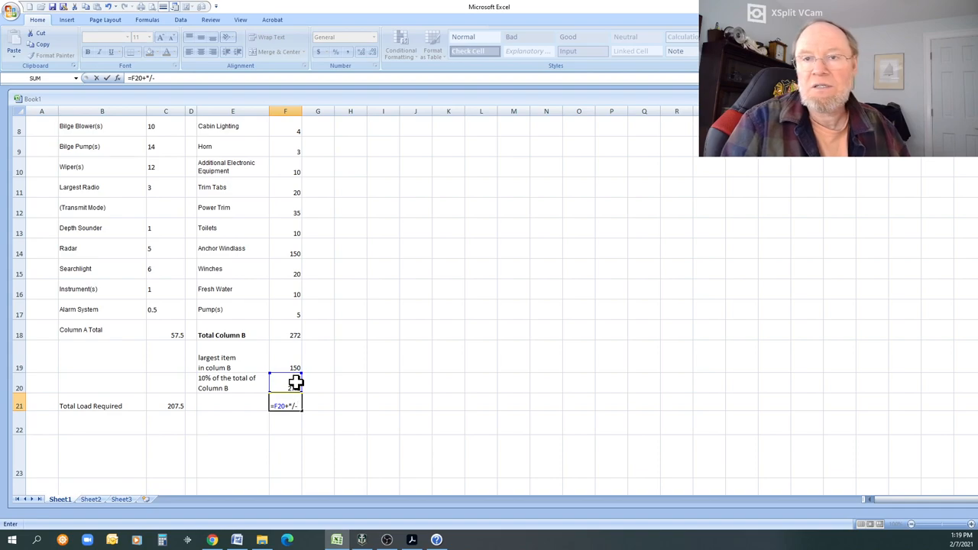
{"action": "type", "text": "a"}
{"action": "key", "text": "Escape"}
{"action": "key", "text": "Escape"}
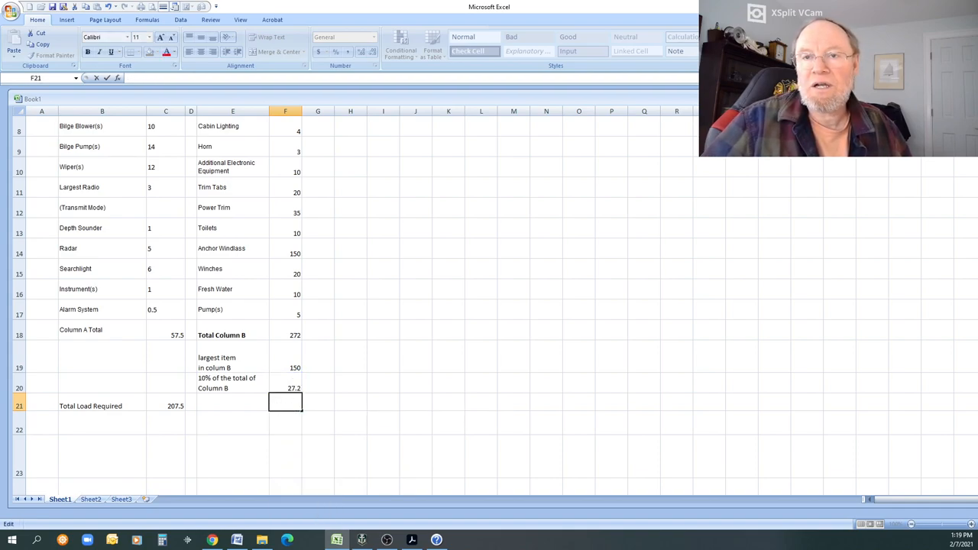
{"action": "left_click", "coordinate": [166, 405]}
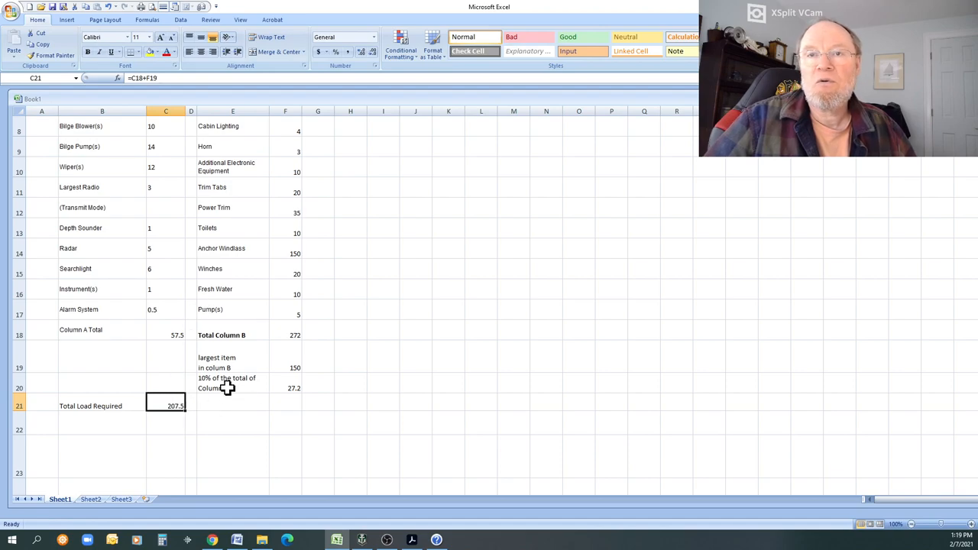
{"action": "scroll", "coordinate": [227, 388], "scroll_direction": "up", "scroll_amount": 2}
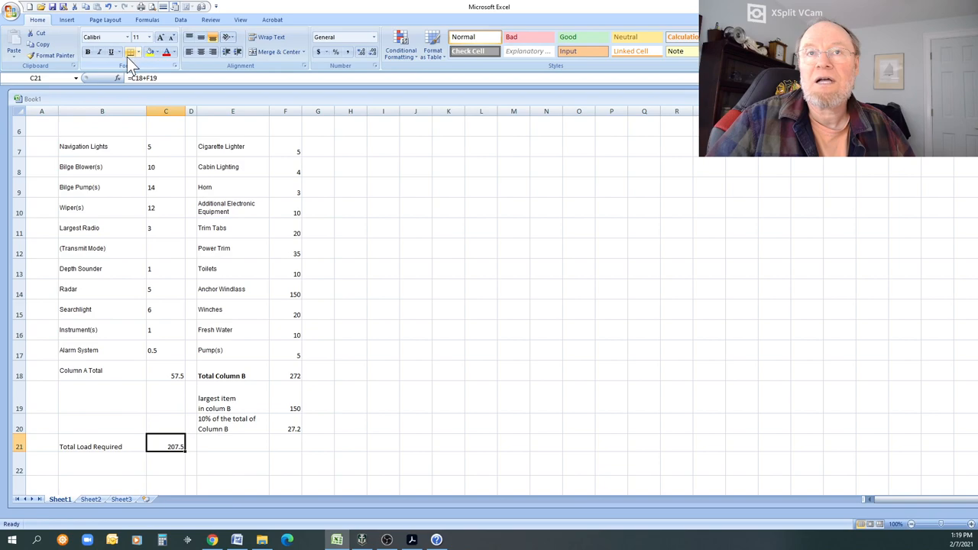
Apply All Borders to the column A load table B7:C18
{"action": "left_click", "coordinate": [91, 146]}
{"action": "mouse_move", "coordinate": [102, 146]}
{"action": "left_mouse_down"}
{"action": "mouse_move", "coordinate": [173, 330]}
{"action": "mouse_move", "coordinate": [169, 372]}
{"action": "left_mouse_up"}
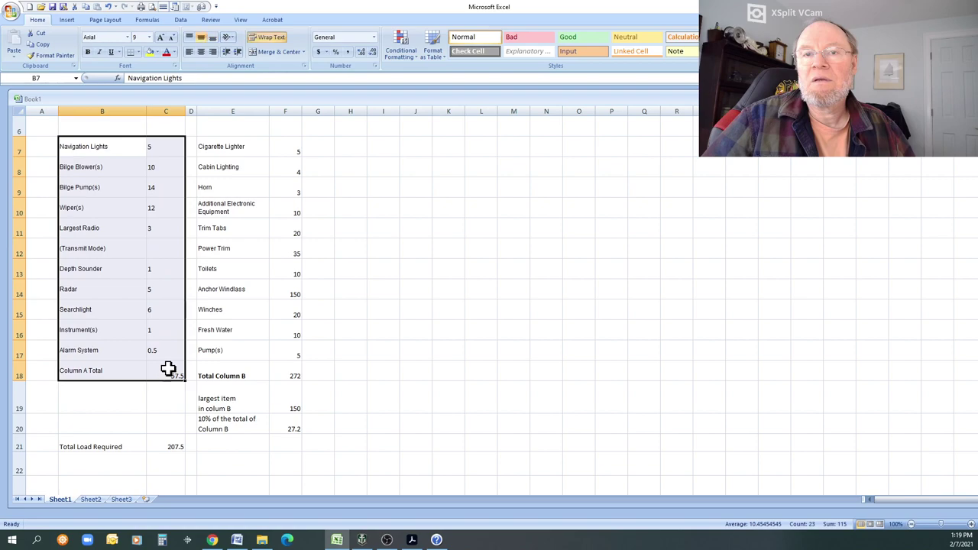
{"action": "left_click", "coordinate": [141, 51]}
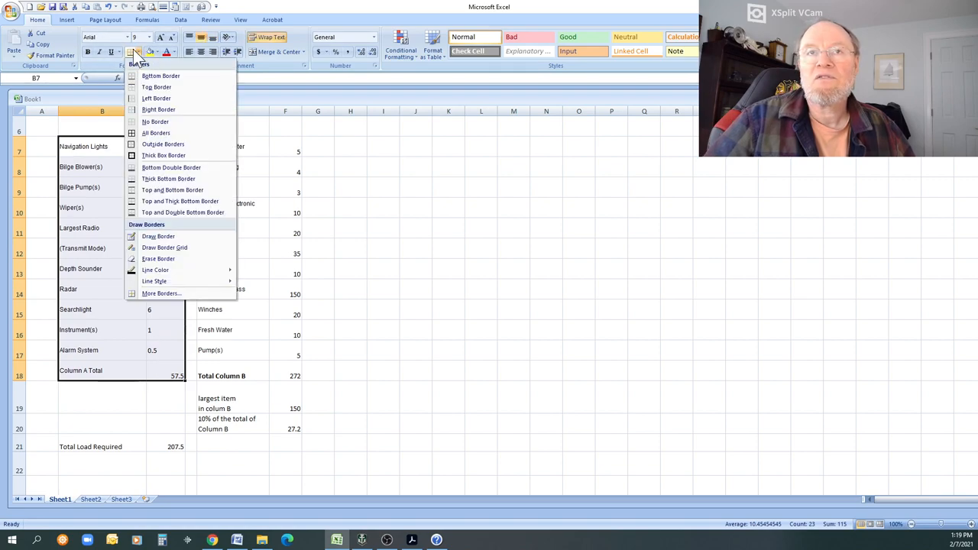
{"action": "left_click", "coordinate": [133, 132]}
Apply All Borders to the column B table E7:F18 and the largest-item and 10% rows E19:F20
{"action": "left_click", "coordinate": [245, 147]}
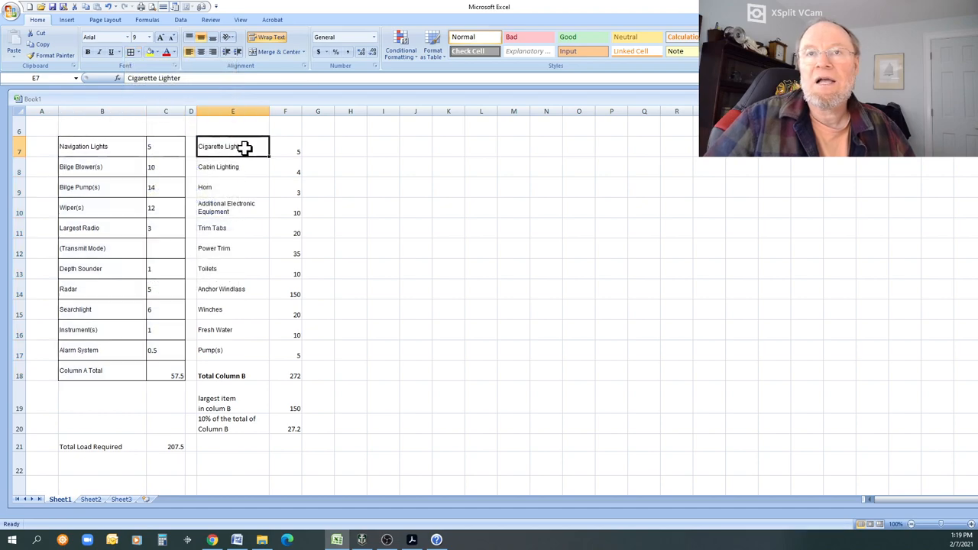
{"action": "left_click_drag", "start_coordinate": [245, 148], "coordinate": [298, 375]}
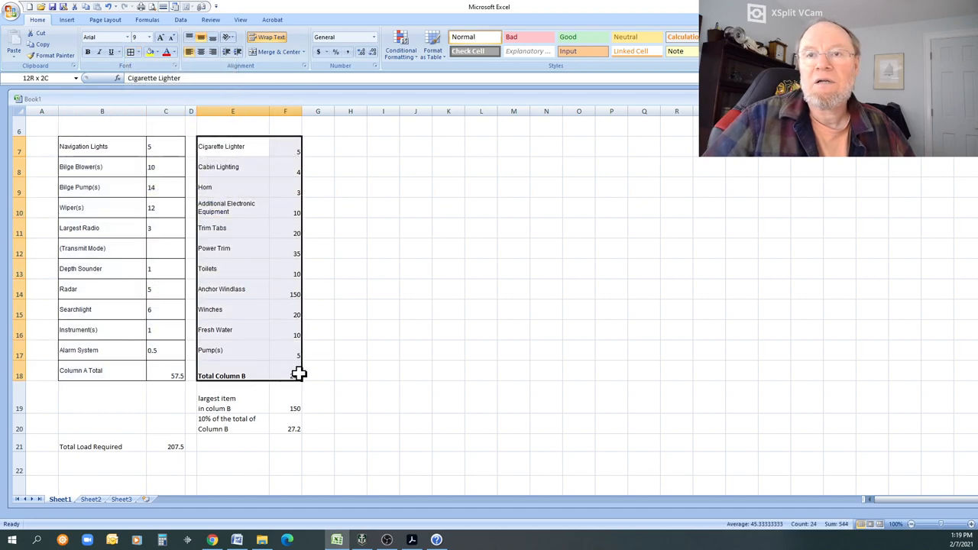
{"action": "left_click", "coordinate": [131, 52]}
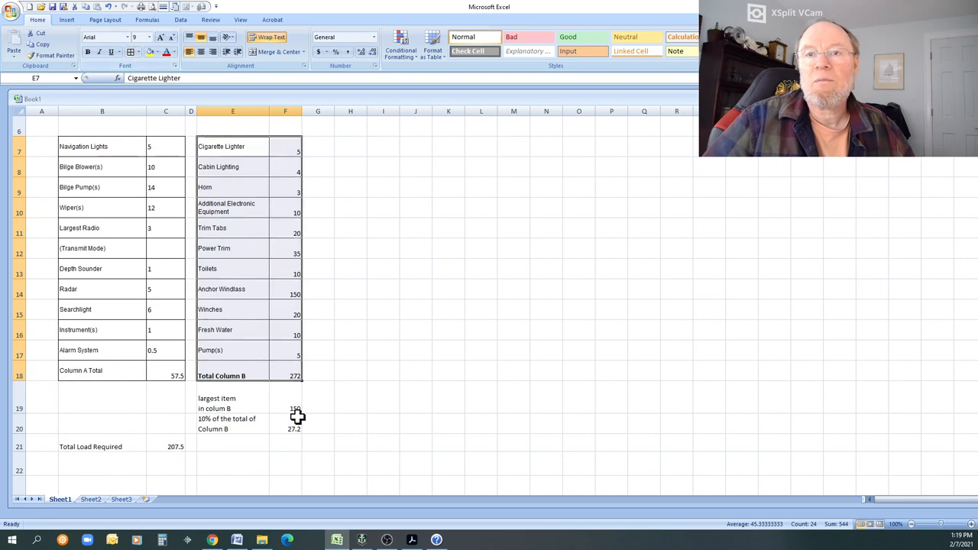
{"action": "left_click_drag", "start_coordinate": [240, 397], "coordinate": [294, 426]}
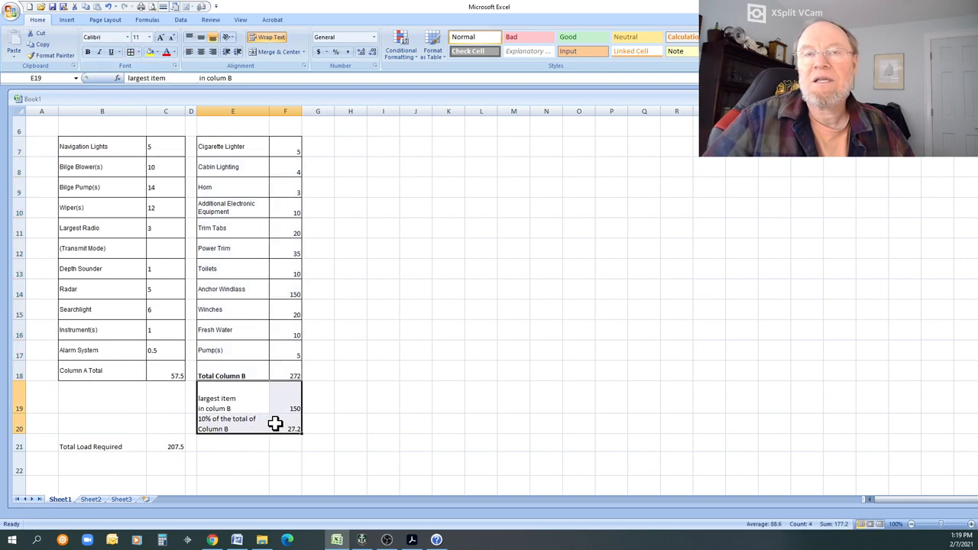
{"action": "left_click", "coordinate": [130, 52]}
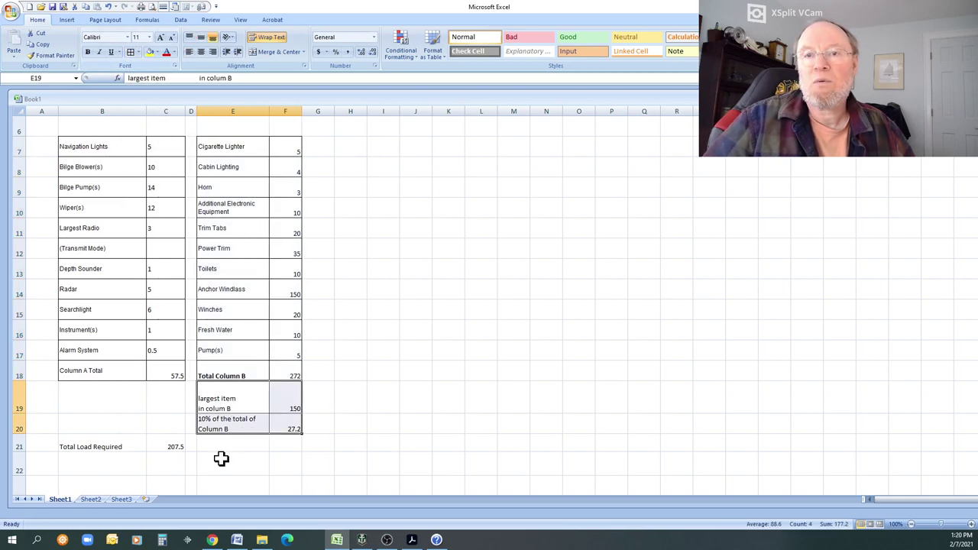
Select the Total Load Required label and result in B21:C21
{"action": "left_click", "coordinate": [161, 446]}
{"action": "left_click_drag", "start_coordinate": [103, 446], "coordinate": [160, 446]}
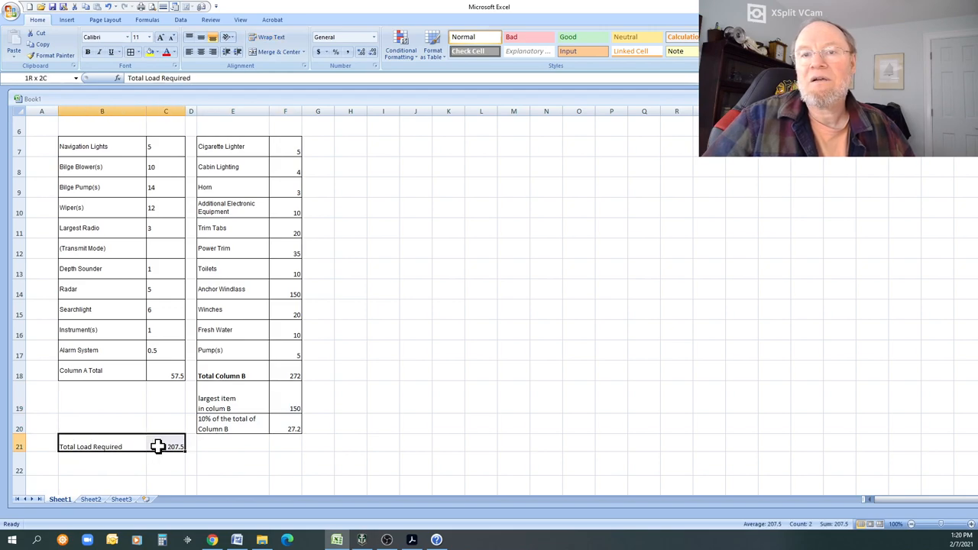
Border the Total Load Required row and set its text to 24 point
{"action": "left_click", "coordinate": [132, 51]}
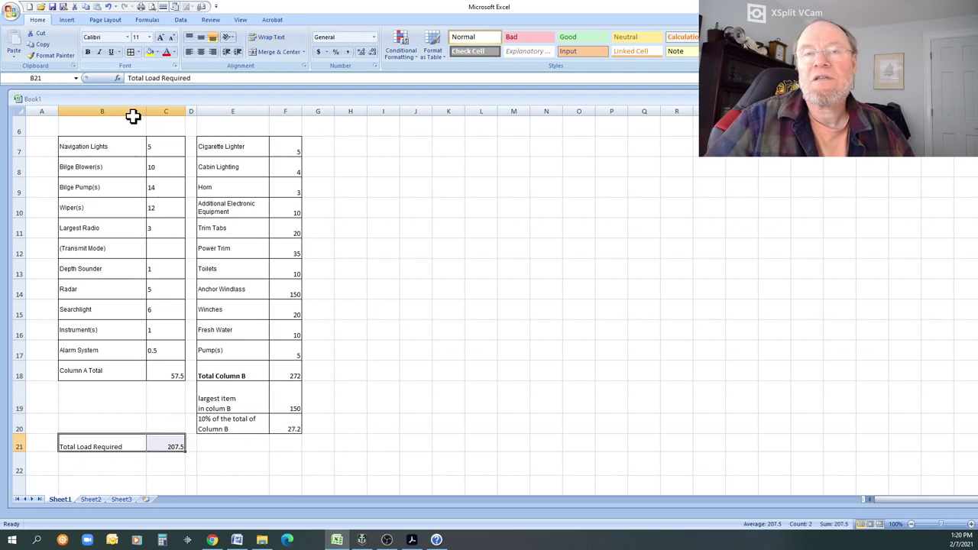
{"action": "left_click", "coordinate": [147, 37]}
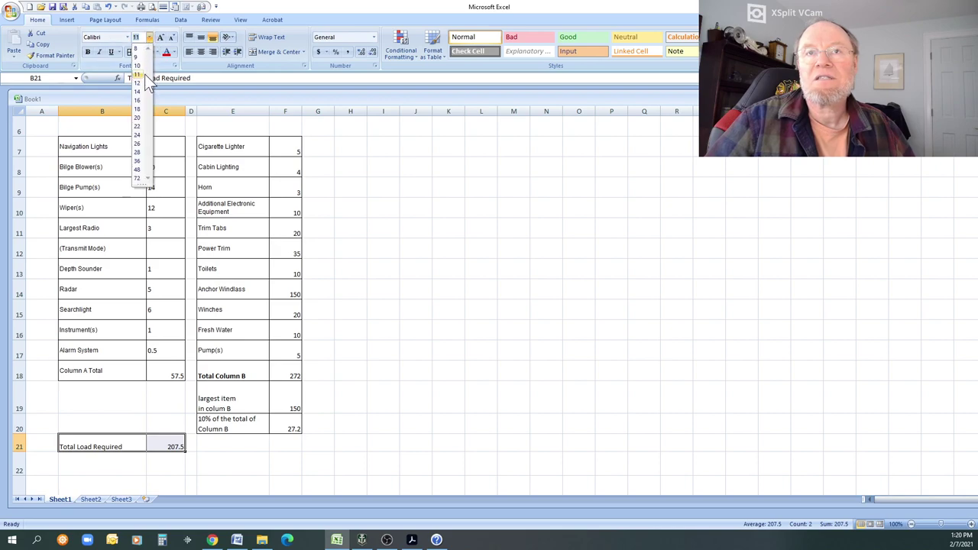
{"action": "left_click", "coordinate": [138, 135]}
Wrap the Total Load Required label onto two lines and make row 21 taller to fit it
{"action": "left_click", "coordinate": [115, 442]}
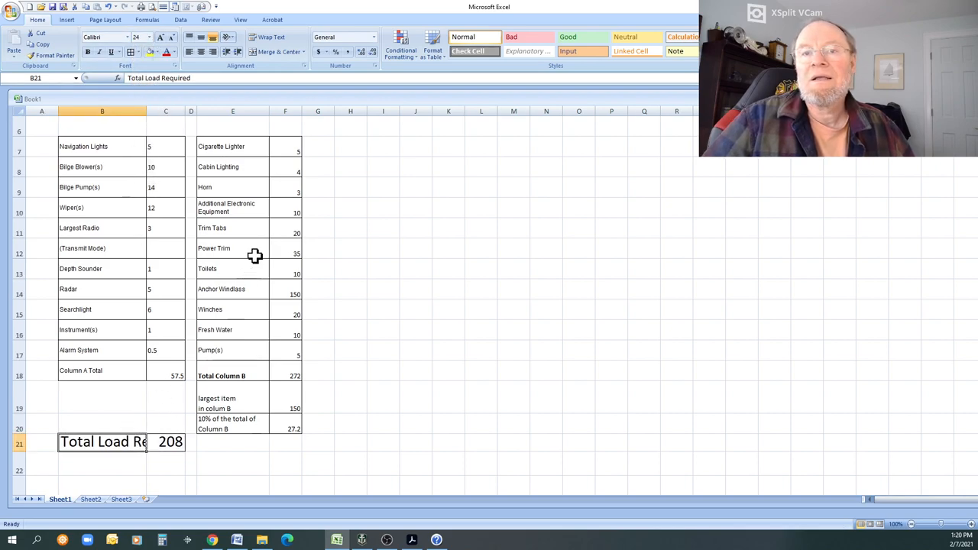
{"action": "left_click", "coordinate": [265, 36]}
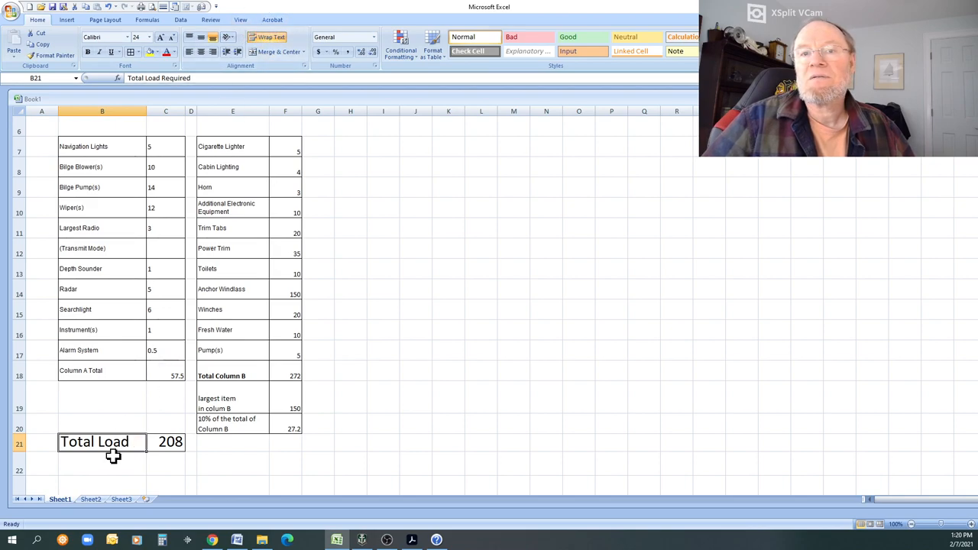
{"action": "left_click_drag", "start_coordinate": [19, 452], "coordinate": [21, 474]}
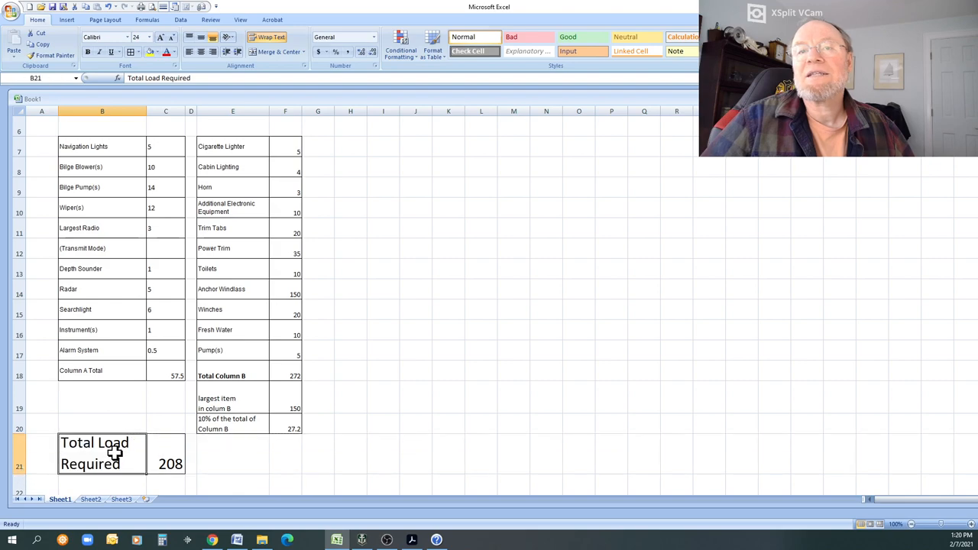
{"action": "left_click", "coordinate": [166, 460]}
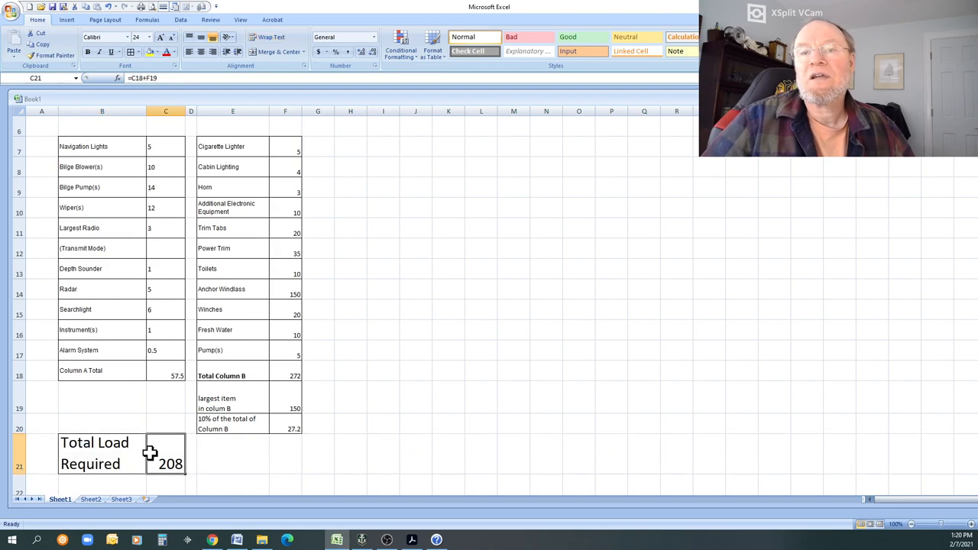
{"action": "scroll", "coordinate": [265, 455], "scroll_direction": "down", "scroll_amount": 1}
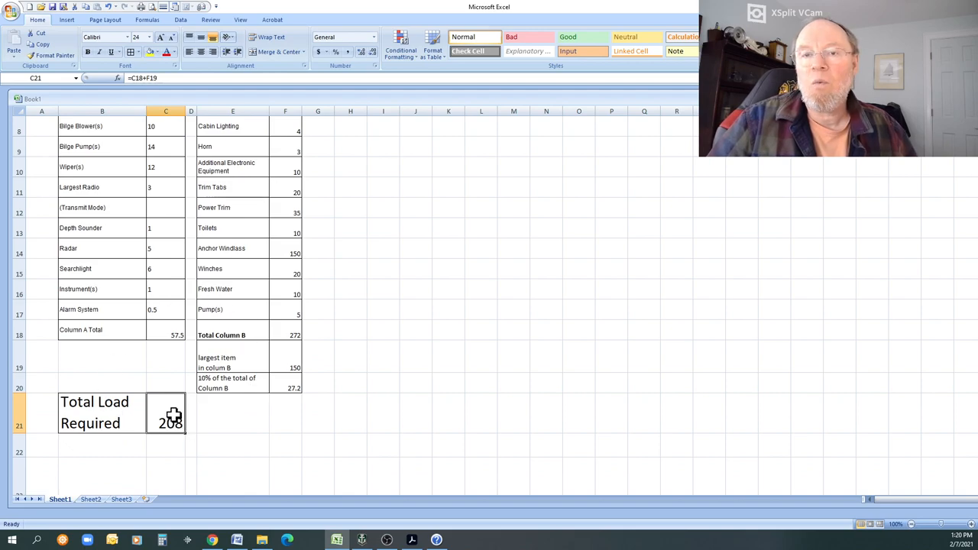
{"action": "left_click", "coordinate": [233, 413]}
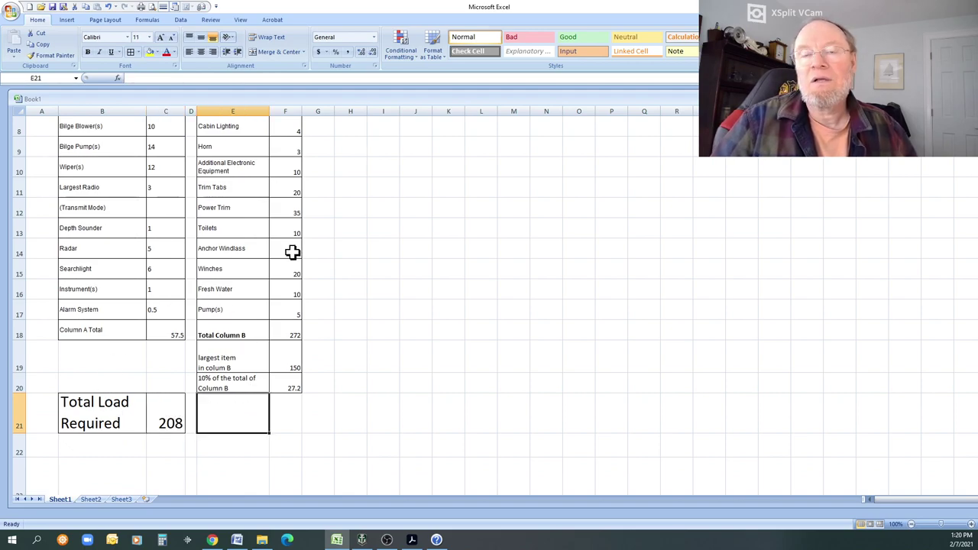
{"action": "left_click", "coordinate": [229, 249]}
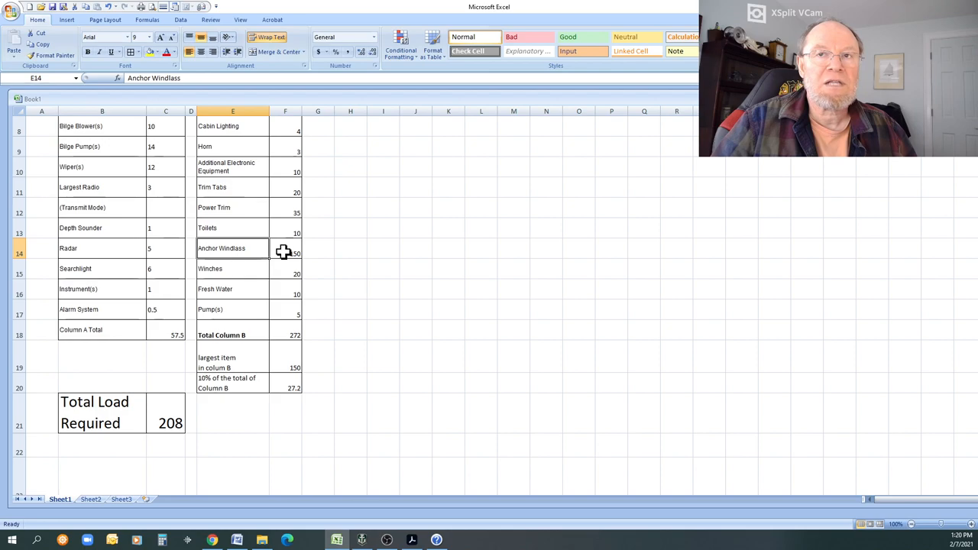
{"action": "left_click", "coordinate": [348, 249]}
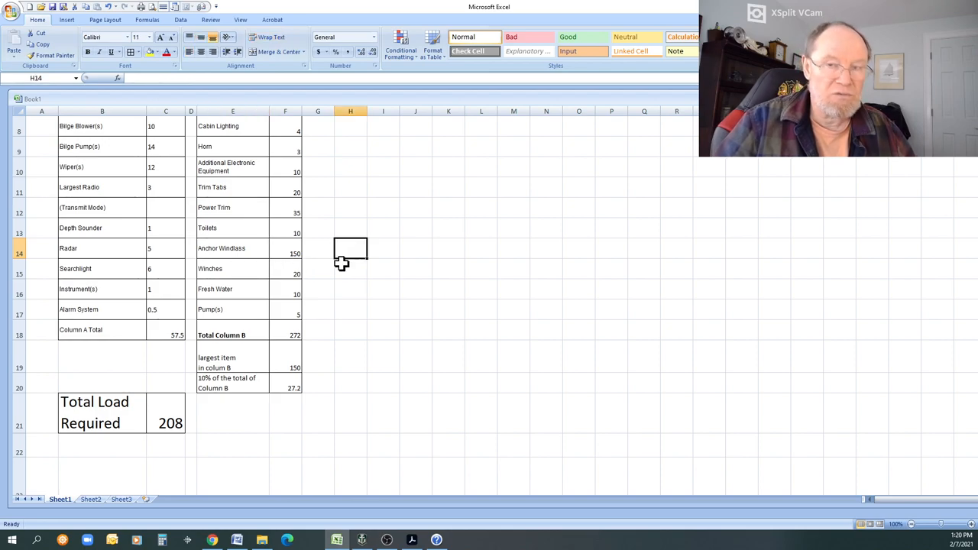
{"action": "left_click", "coordinate": [346, 269]}
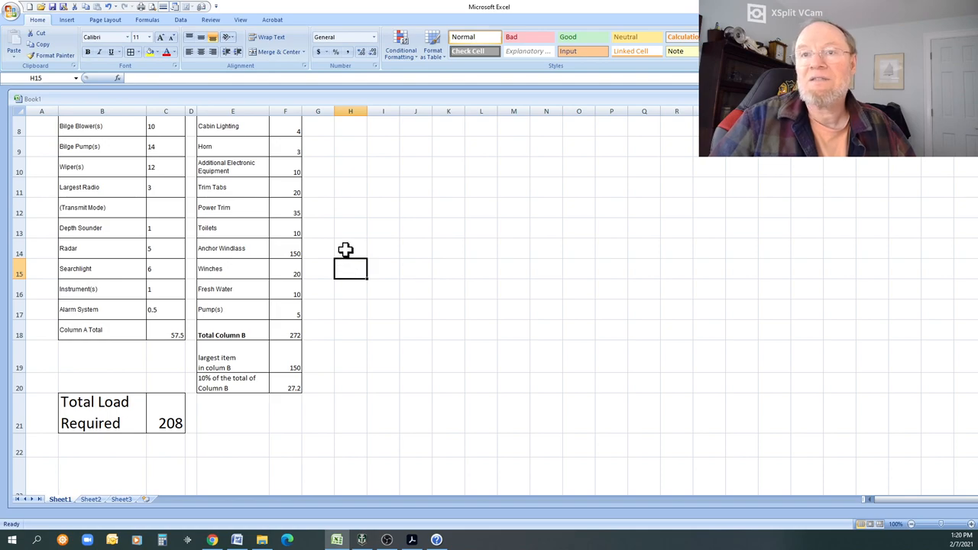
{"action": "left_click", "coordinate": [345, 250]}
{"action": "left_click", "coordinate": [350, 269]}
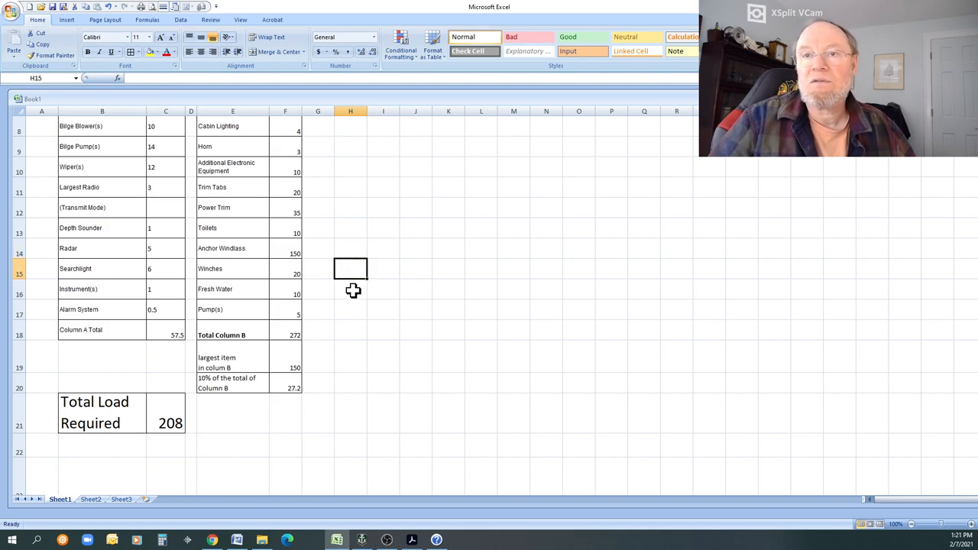
{"action": "left_click", "coordinate": [353, 290]}
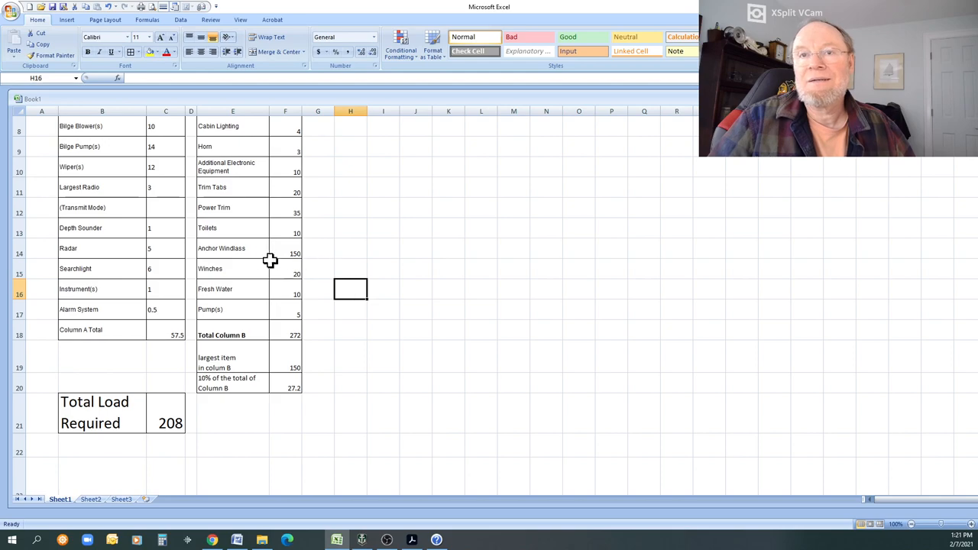
{"action": "left_click", "coordinate": [235, 250]}
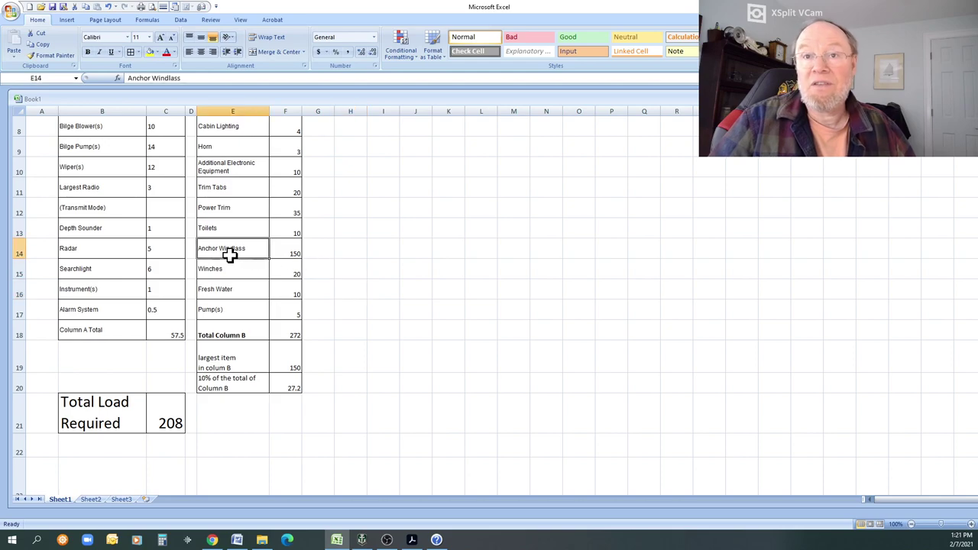
{"action": "left_click", "coordinate": [289, 252]}
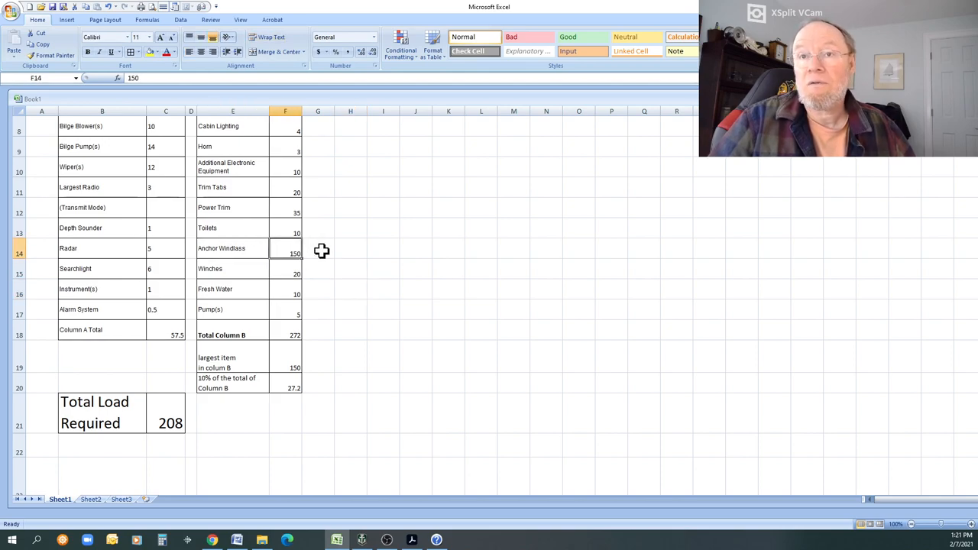
{"action": "left_click", "coordinate": [321, 250]}
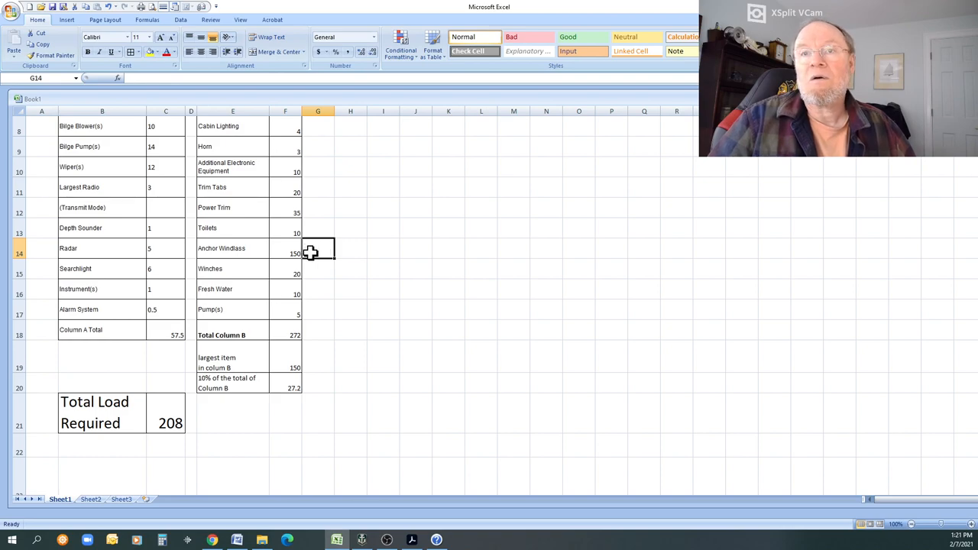
{"action": "left_click", "coordinate": [238, 250]}
{"action": "left_click", "coordinate": [290, 251]}
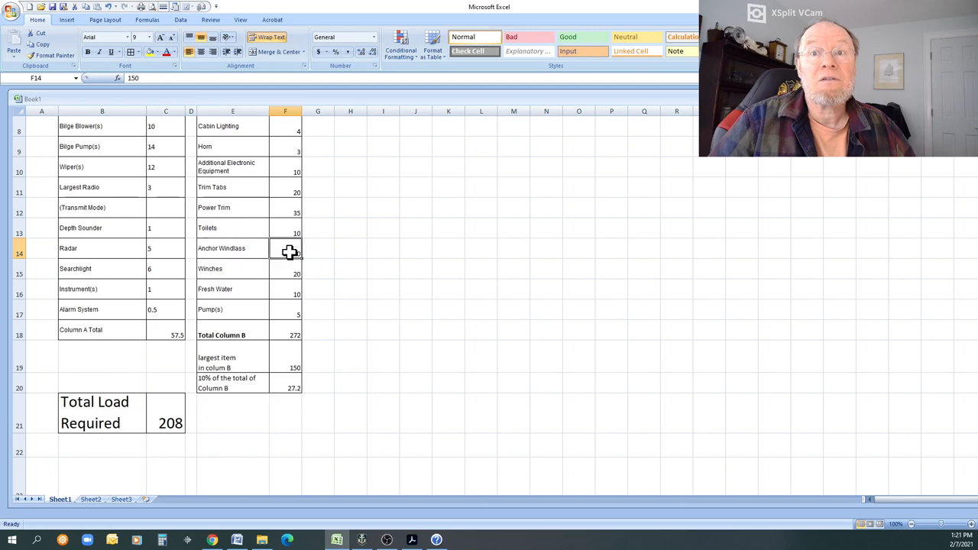
{"action": "left_click", "coordinate": [318, 250]}
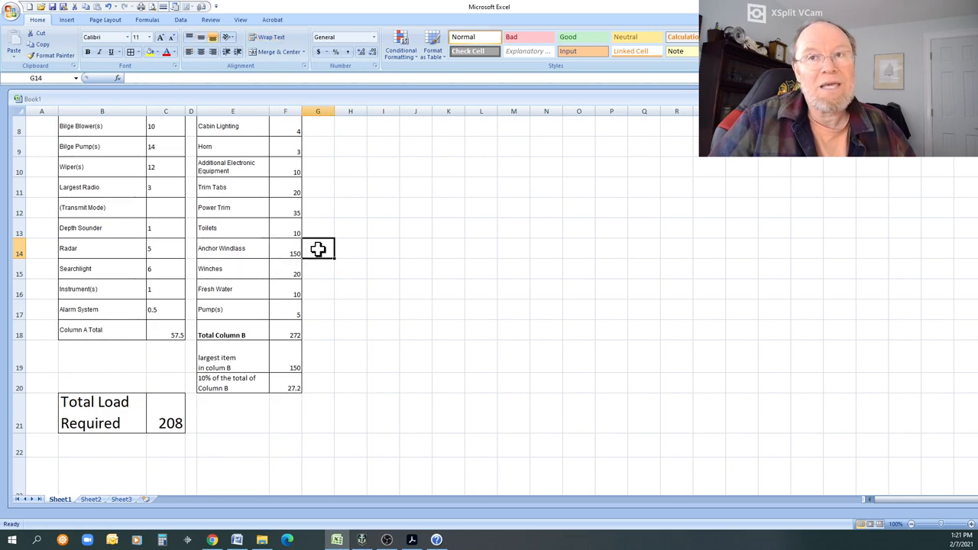
{"action": "left_click", "coordinate": [347, 250]}
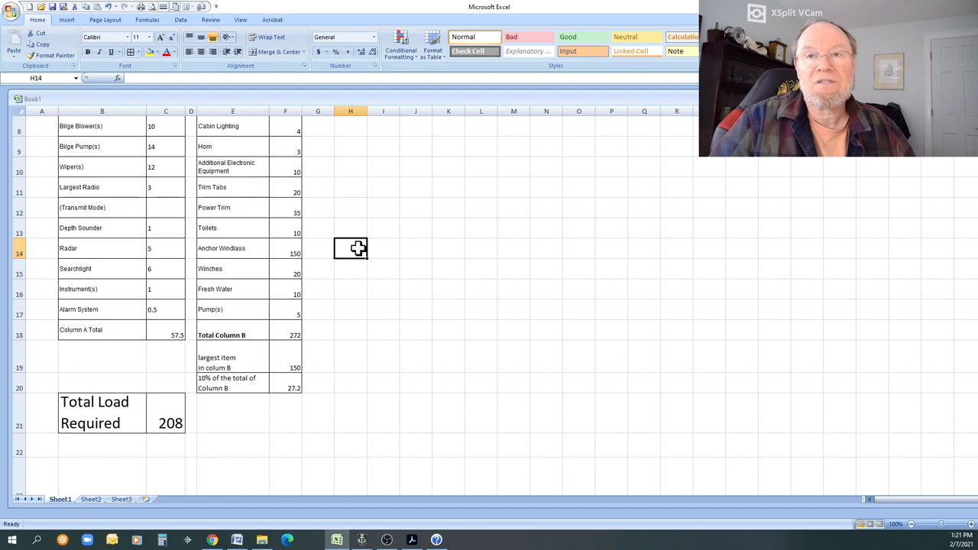
{"action": "left_click", "coordinate": [295, 250]}
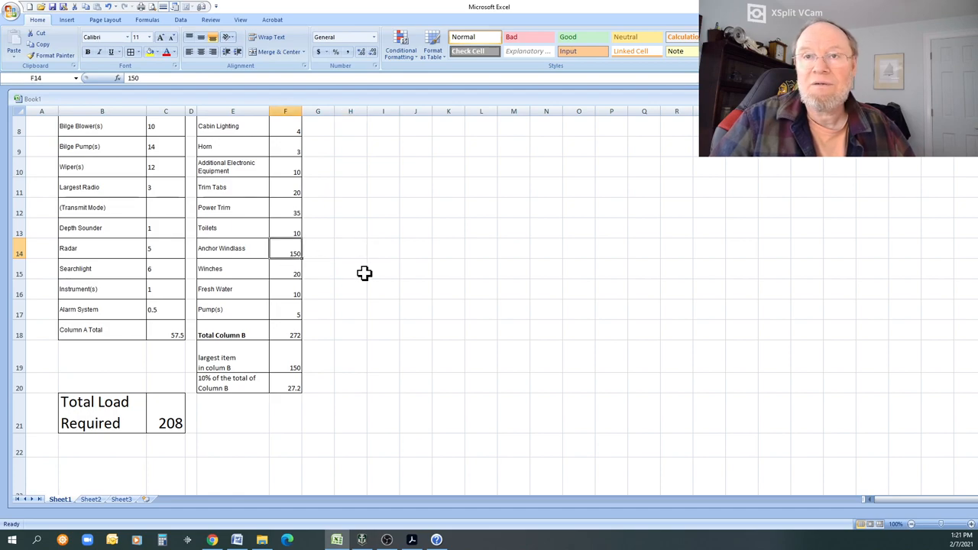
{"action": "type", "text": "15"}
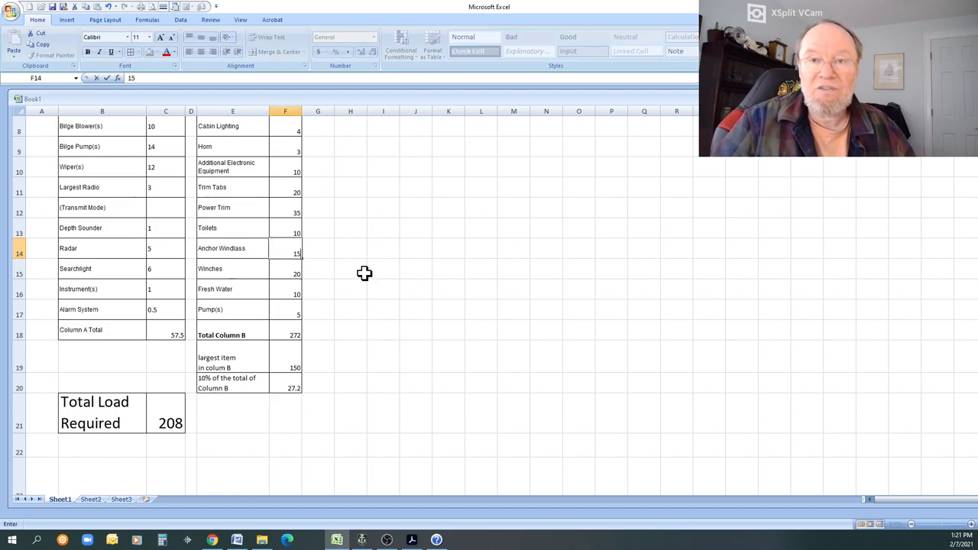
Commit the Anchor Windlass load of 15 and check Total Column B recalculates to 137 and its 10% to 13.7
{"action": "left_click", "coordinate": [283, 362]}
{"action": "left_click", "coordinate": [298, 338]}
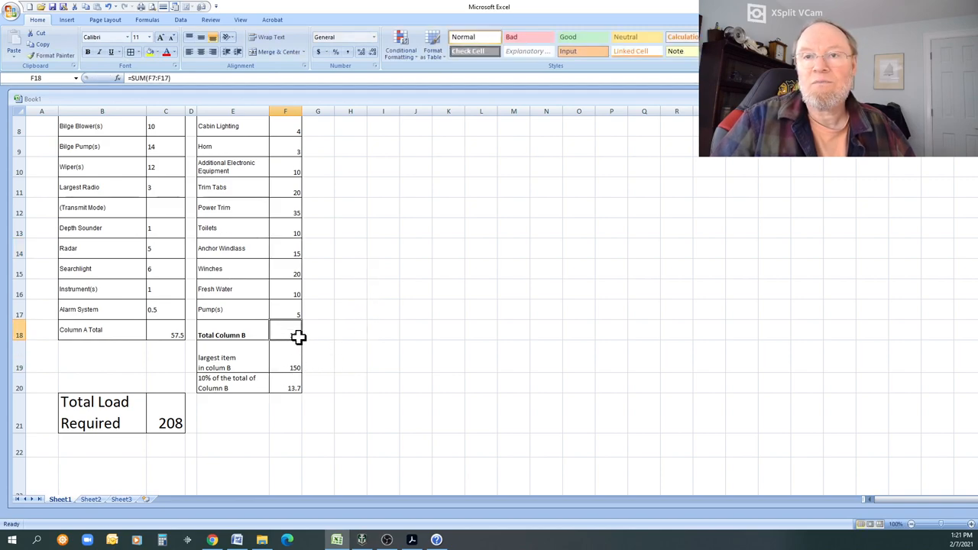
{"action": "left_click", "coordinate": [283, 388]}
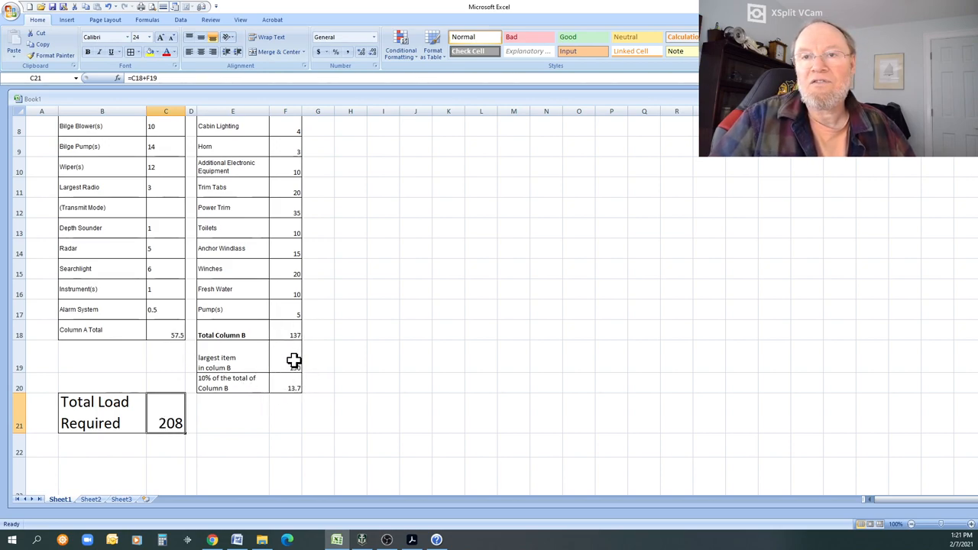
{"action": "left_click", "coordinate": [291, 367]}
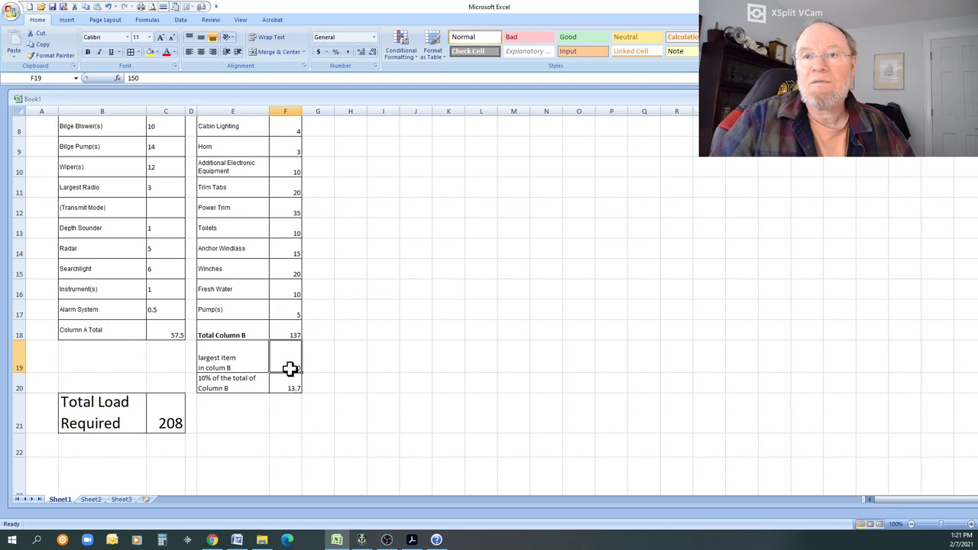
{"action": "key", "text": "BackSpace"}
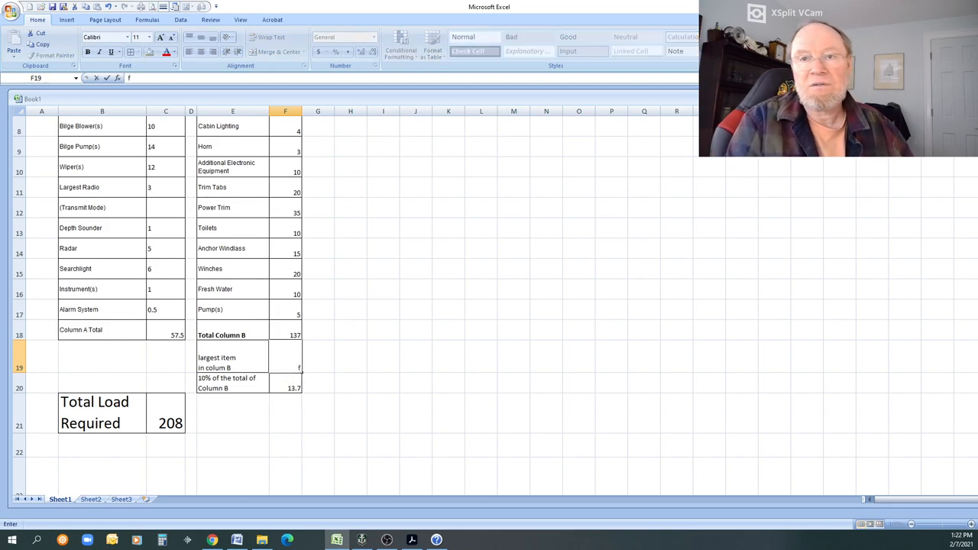
{"action": "type", "text": "f12"}
{"action": "key", "text": "Return"}
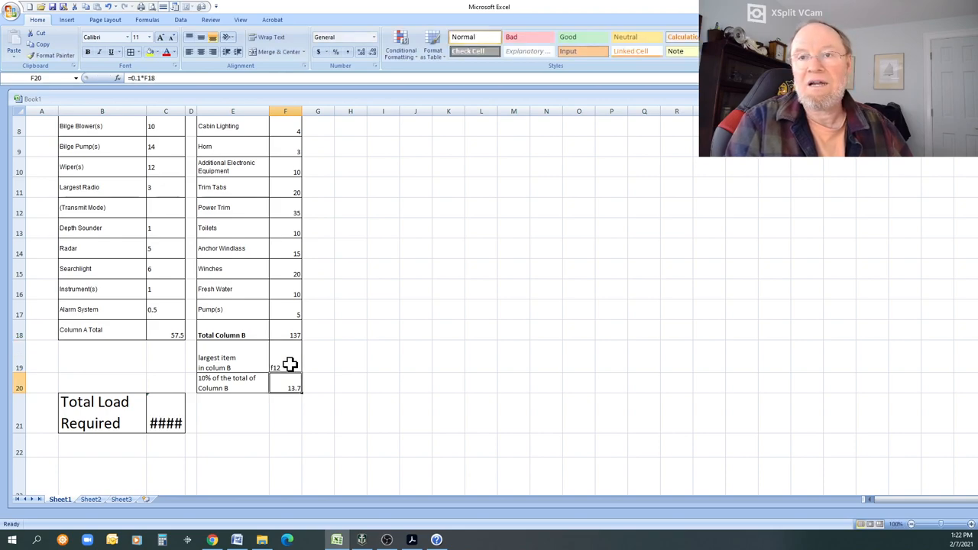
{"action": "left_click", "coordinate": [289, 364]}
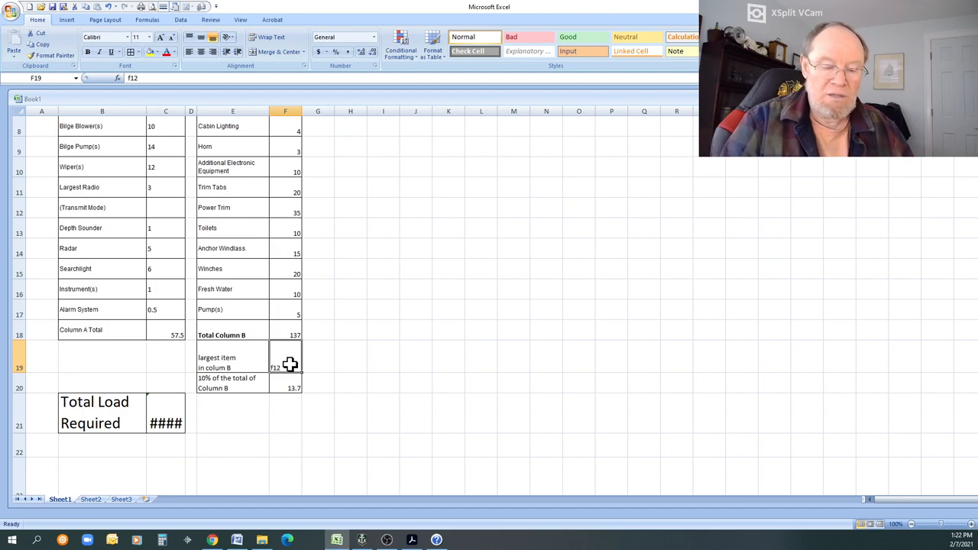
{"action": "key", "text": "BackSpace"}
{"action": "type", "text": "="}
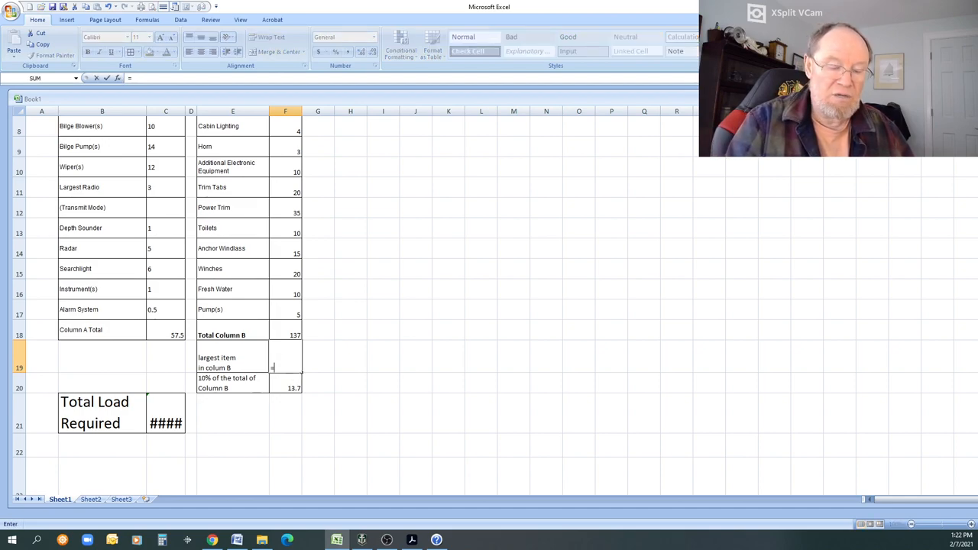
{"action": "type", "text": "f"}
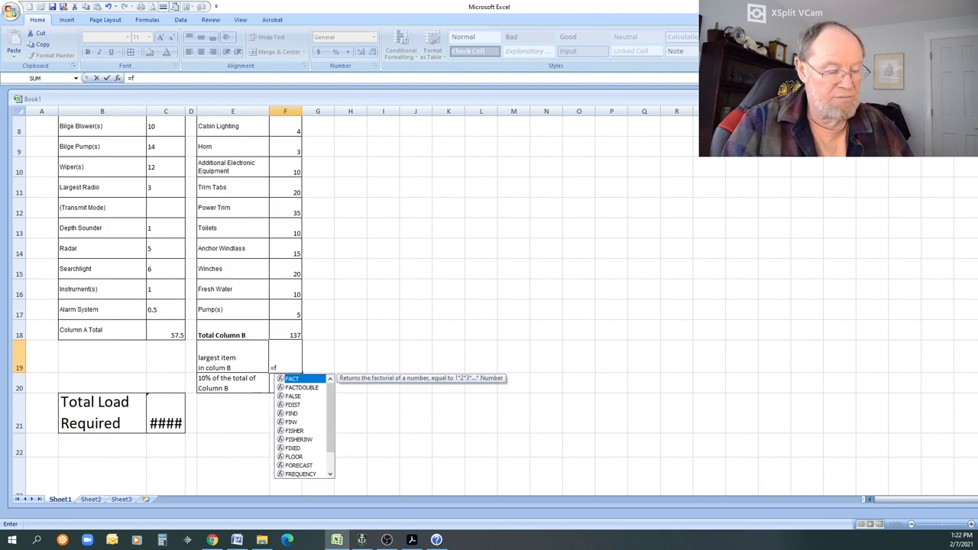
{"action": "type", "text": "12"}
{"action": "key", "text": "Return"}
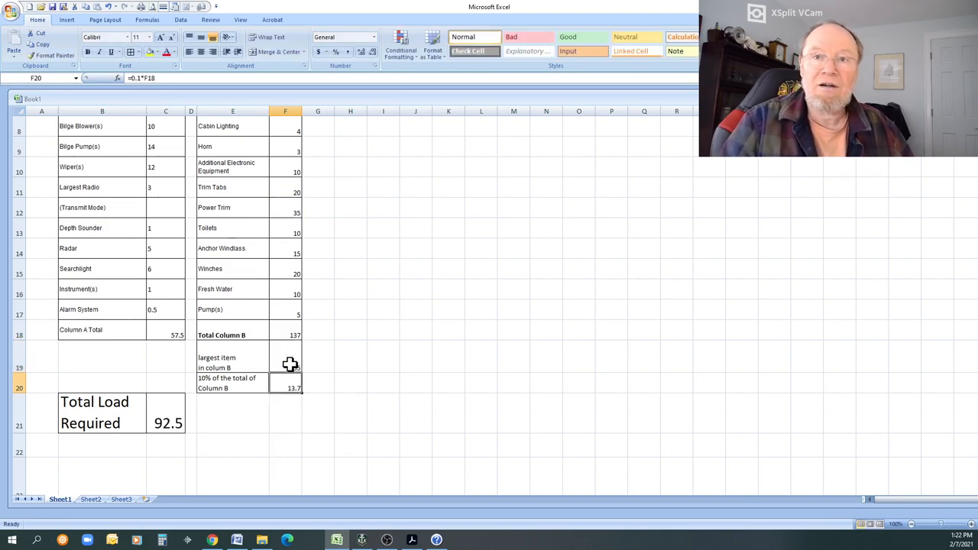
{"action": "left_click", "coordinate": [294, 359]}
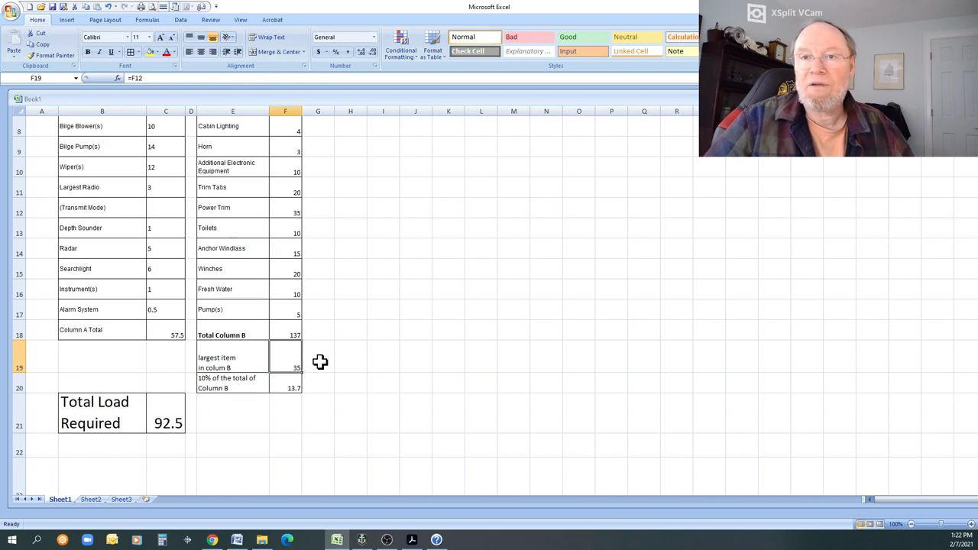
{"action": "left_click", "coordinate": [320, 362]}
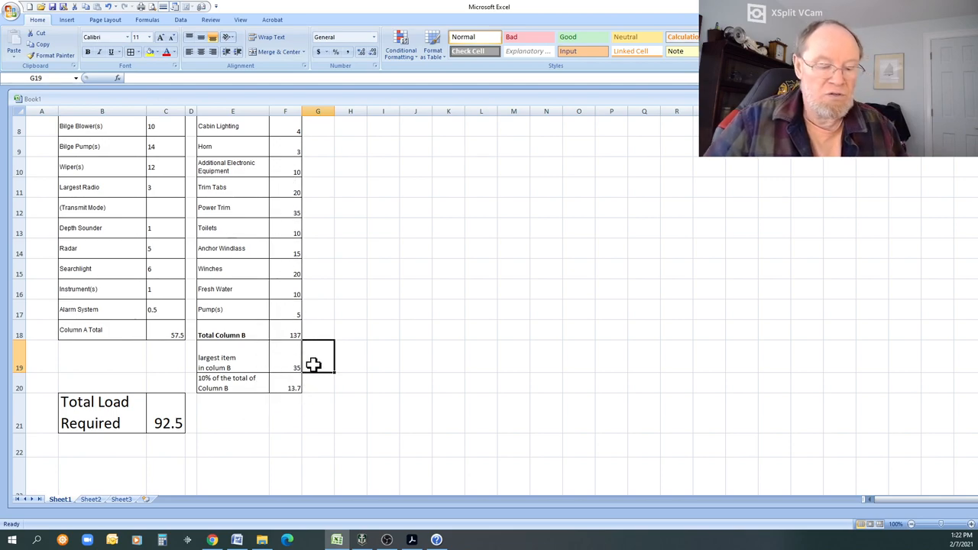
{"action": "type", "text": "="}
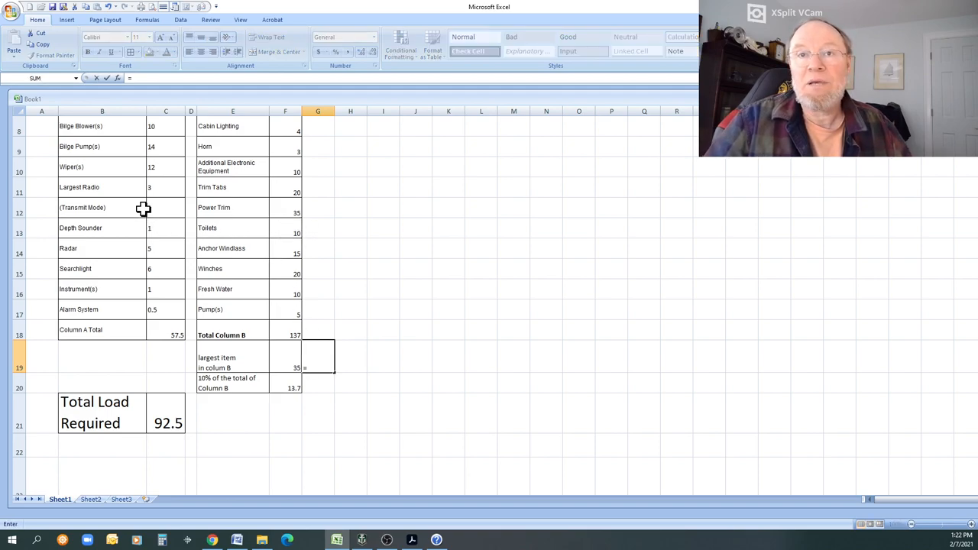
{"action": "left_click", "coordinate": [163, 167]}
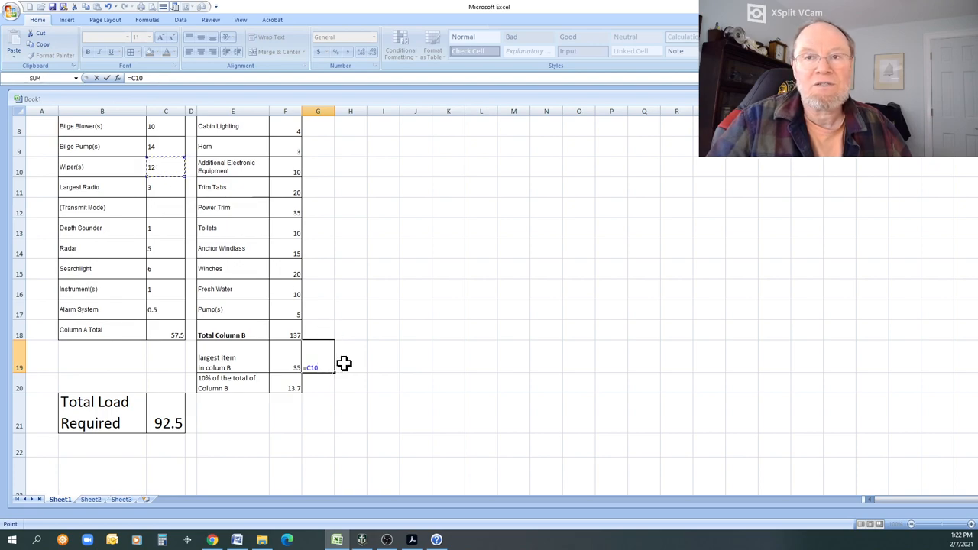
{"action": "key", "text": "Return"}
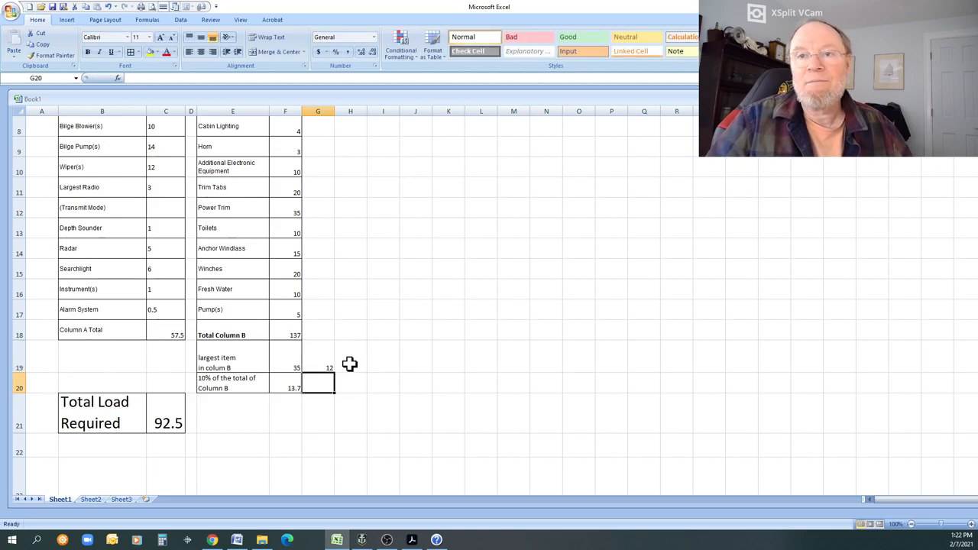
{"action": "left_click", "coordinate": [326, 364]}
{"action": "key", "text": "Delete"}
{"action": "left_click", "coordinate": [321, 290]}
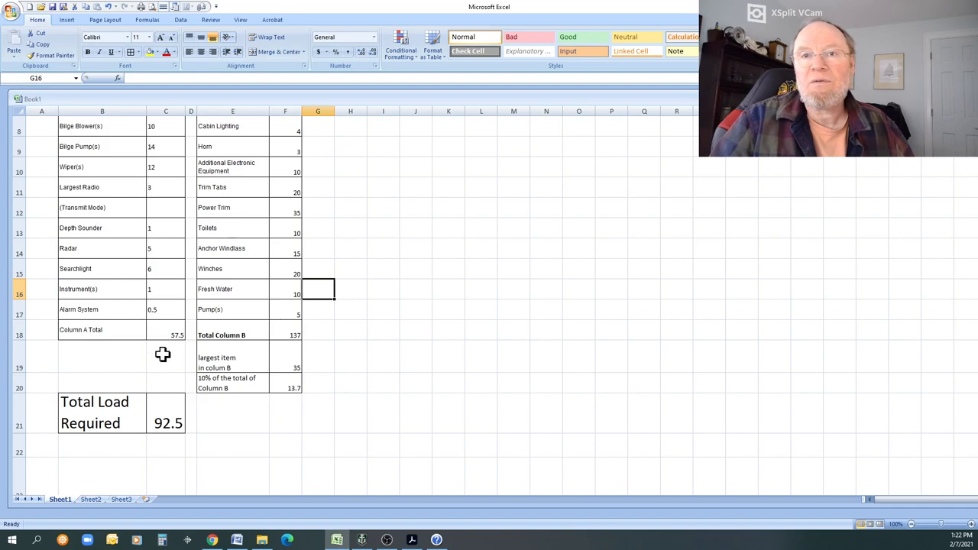
{"action": "scroll", "coordinate": [162, 354], "scroll_direction": "up", "scroll_amount": 3}
{"action": "scroll", "coordinate": [162, 354], "scroll_direction": "up", "scroll_amount": 3}
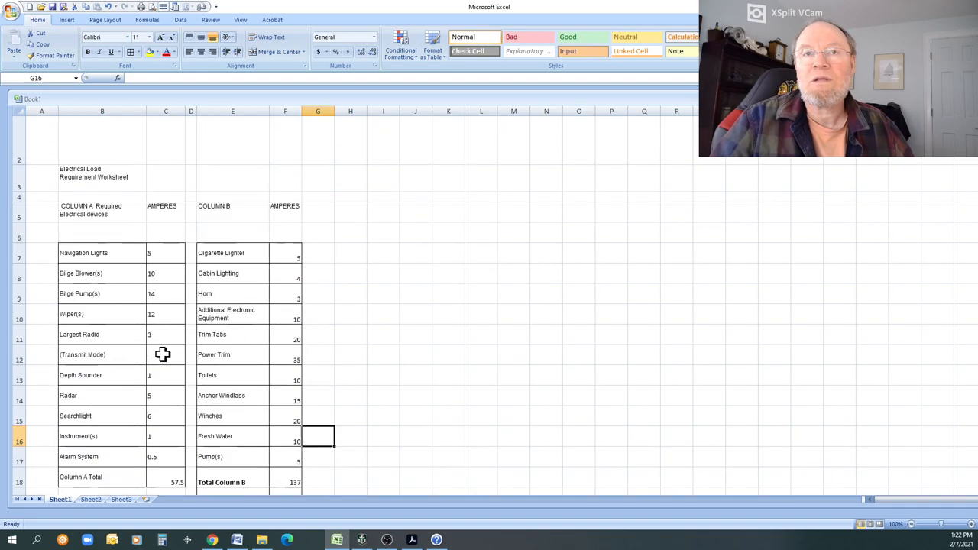
{"action": "left_click_drag", "start_coordinate": [76, 209], "coordinate": [285, 210]}
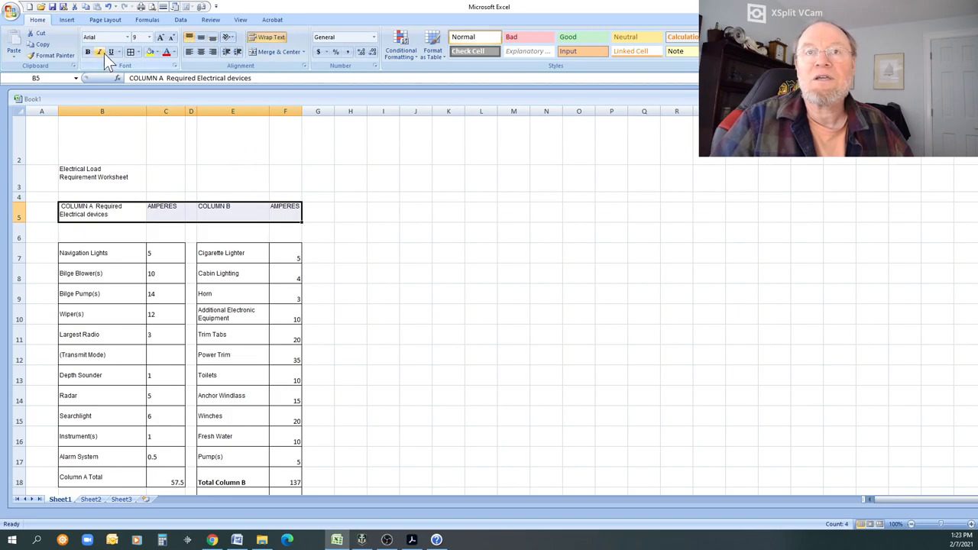
{"action": "left_click", "coordinate": [282, 274]}
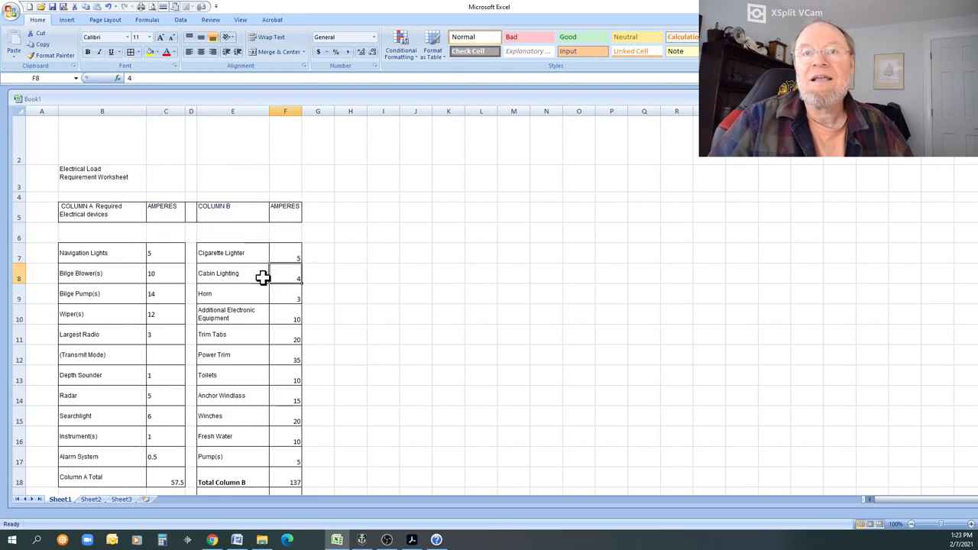
{"action": "scroll", "coordinate": [247, 325], "scroll_direction": "down", "scroll_amount": 2}
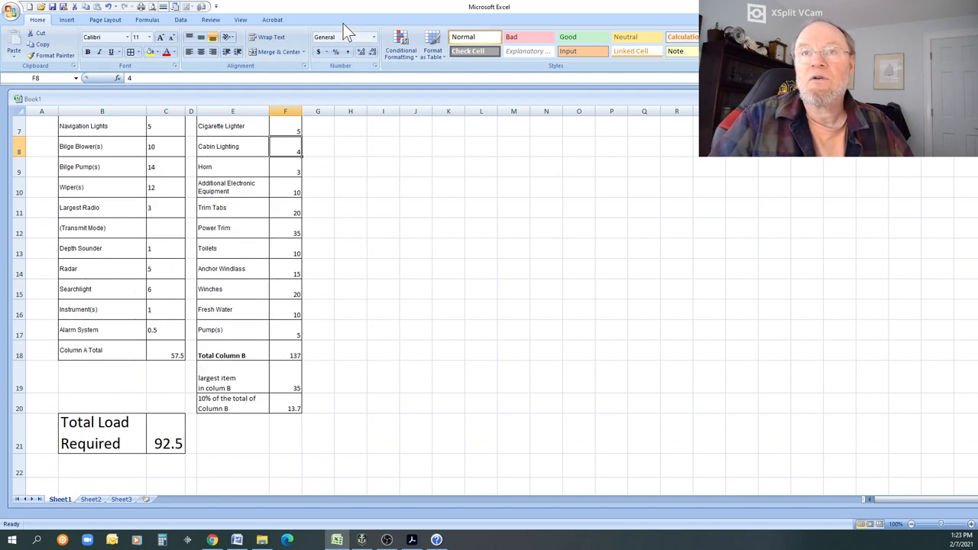
Switch to Word and enter the heading 'DC load Calculation Table' on the blank second page
{"action": "double_click", "coordinate": [489, 6]}
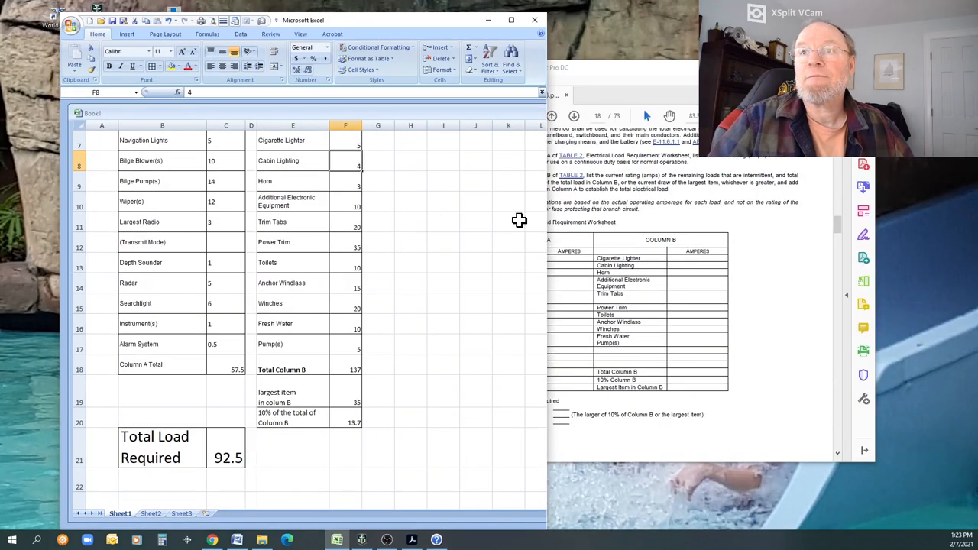
{"action": "left_click", "coordinate": [643, 109]}
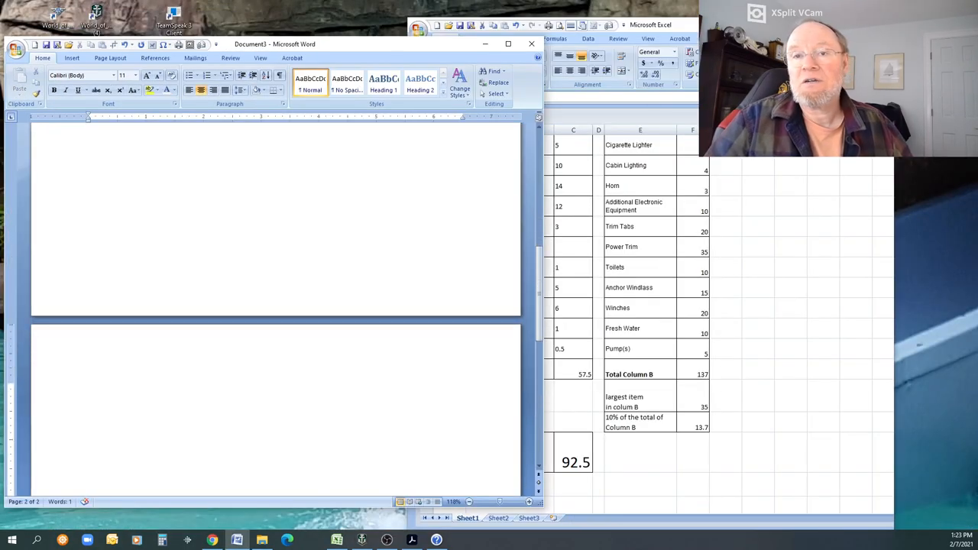
{"action": "double_click", "coordinate": [209, 386]}
{"action": "type", "text": "DC load Calculation Table"}
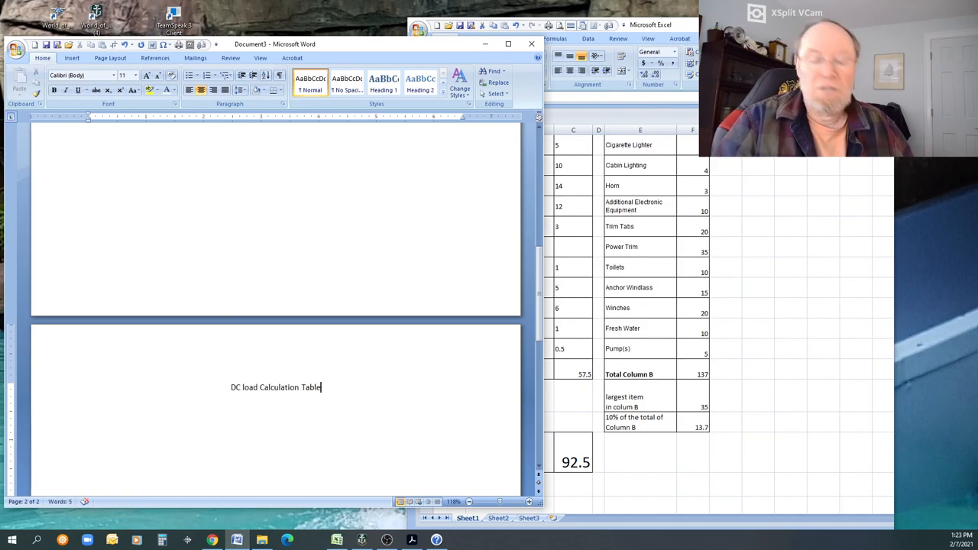
{"action": "key", "text": "Return"}
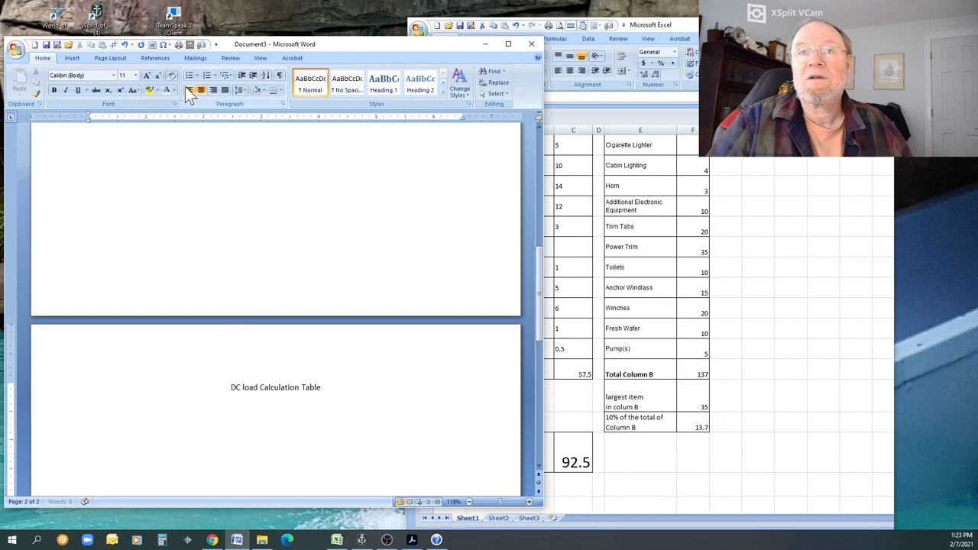
Select the load worksheet A3:F21 in Excel and copy it
{"action": "left_click", "coordinate": [702, 263]}
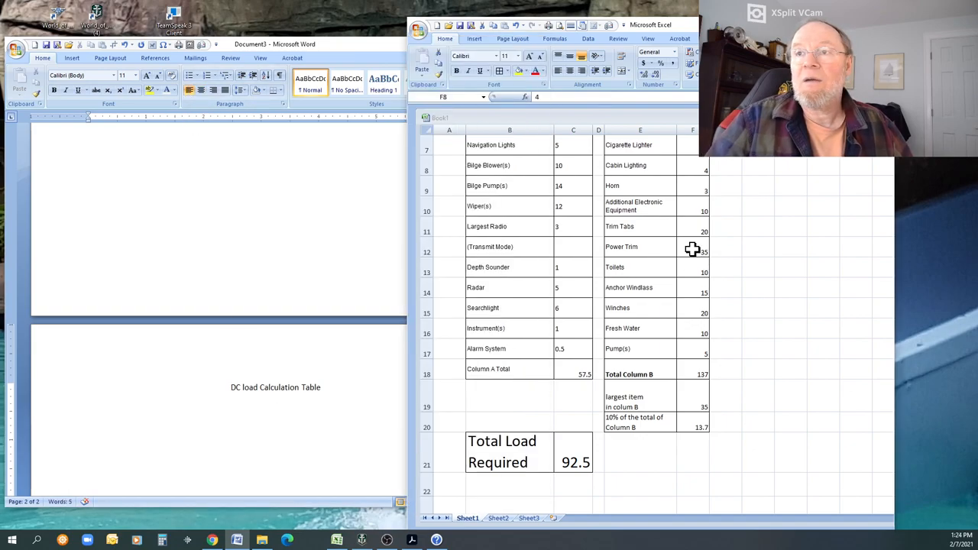
{"action": "scroll", "coordinate": [510, 309], "scroll_direction": "up", "scroll_amount": 3}
{"action": "scroll", "coordinate": [489, 306], "scroll_direction": "up", "scroll_amount": 3}
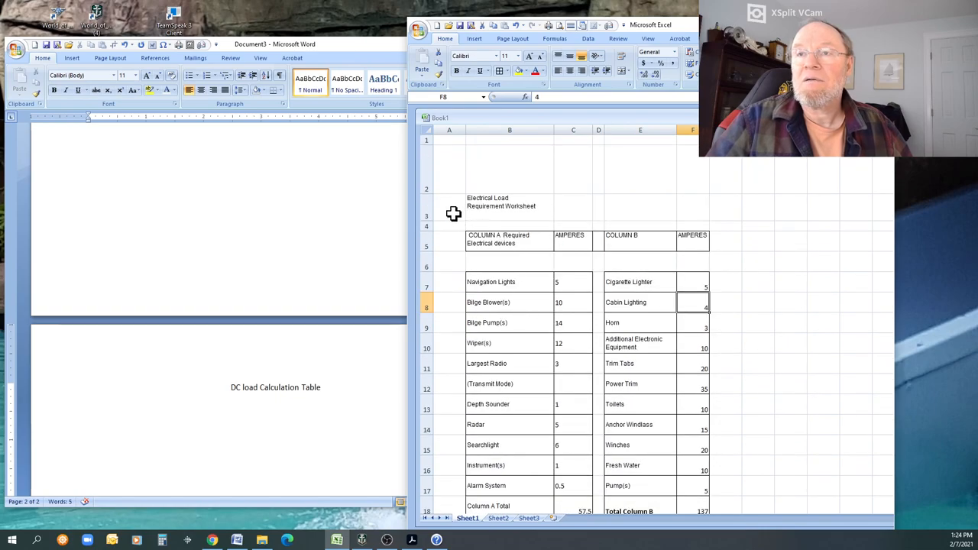
{"action": "mouse_move", "coordinate": [450, 206]}
{"action": "left_mouse_down"}
{"action": "mouse_move", "coordinate": [461, 514]}
{"action": "mouse_move", "coordinate": [646, 462]}
{"action": "left_mouse_up"}
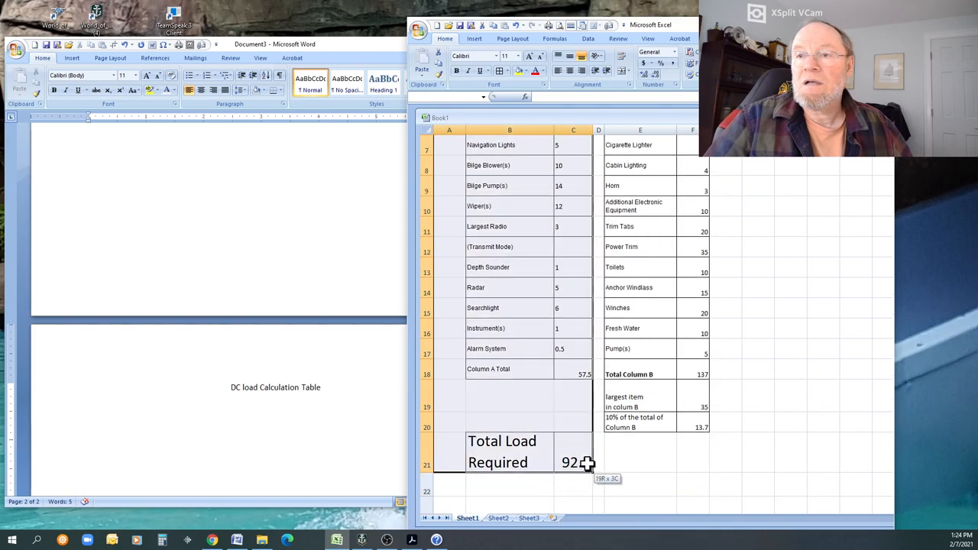
{"action": "left_click_drag", "start_coordinate": [646, 461], "coordinate": [695, 457]}
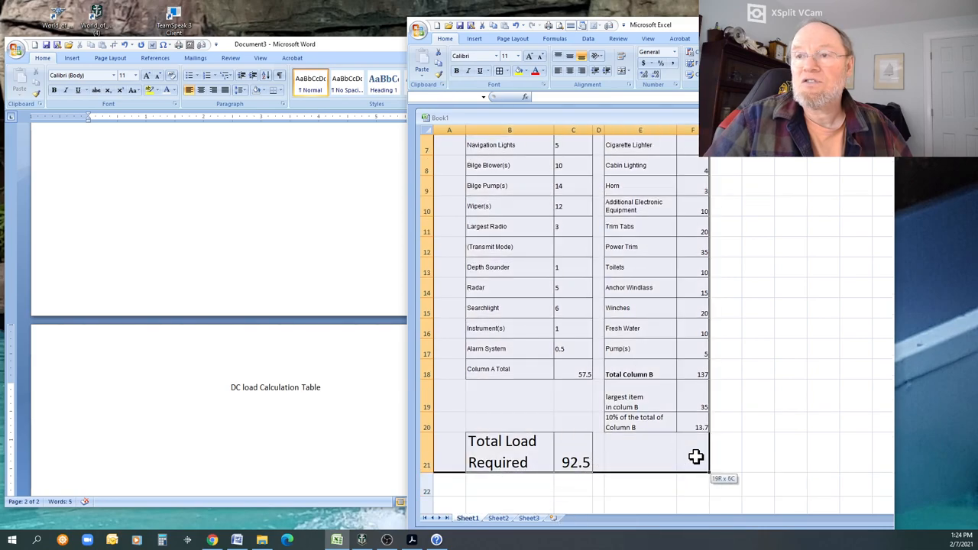
{"action": "right_click", "coordinate": [579, 387]}
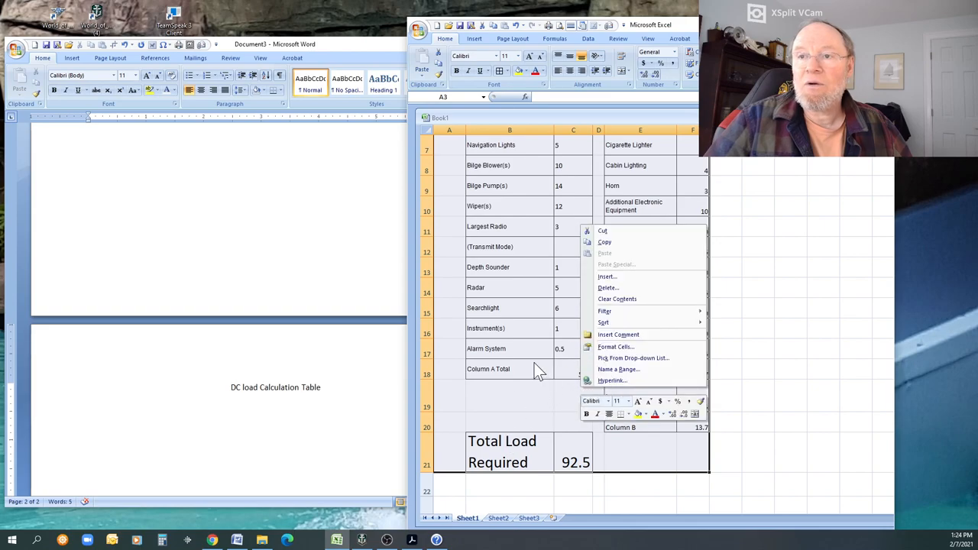
{"action": "left_click", "coordinate": [613, 242]}
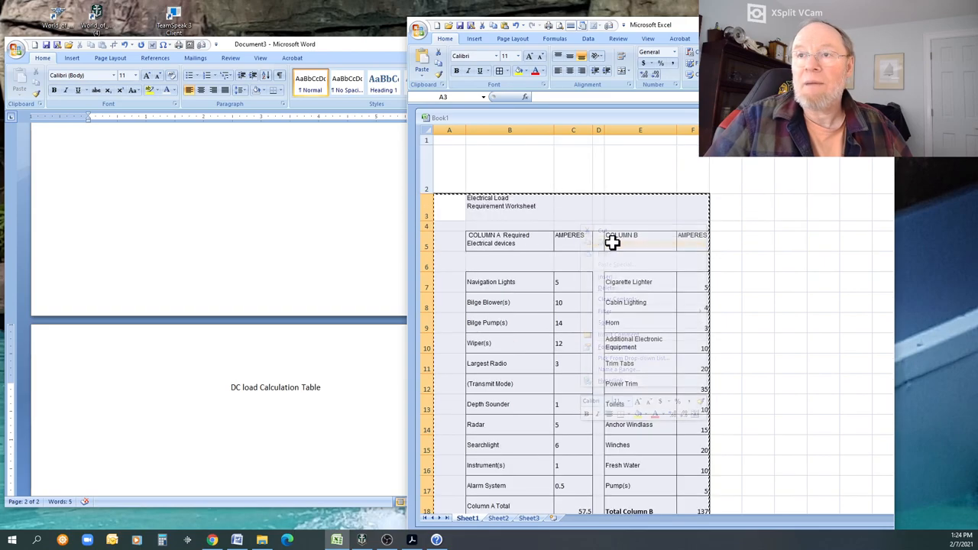
Return to the Word document and bring up the paste options on the page
{"action": "left_click", "coordinate": [102, 433]}
{"action": "right_click", "coordinate": [95, 411]}
Paste the load table, ending with Total Load Required 92.5, under the heading
{"action": "left_click", "coordinate": [127, 300]}
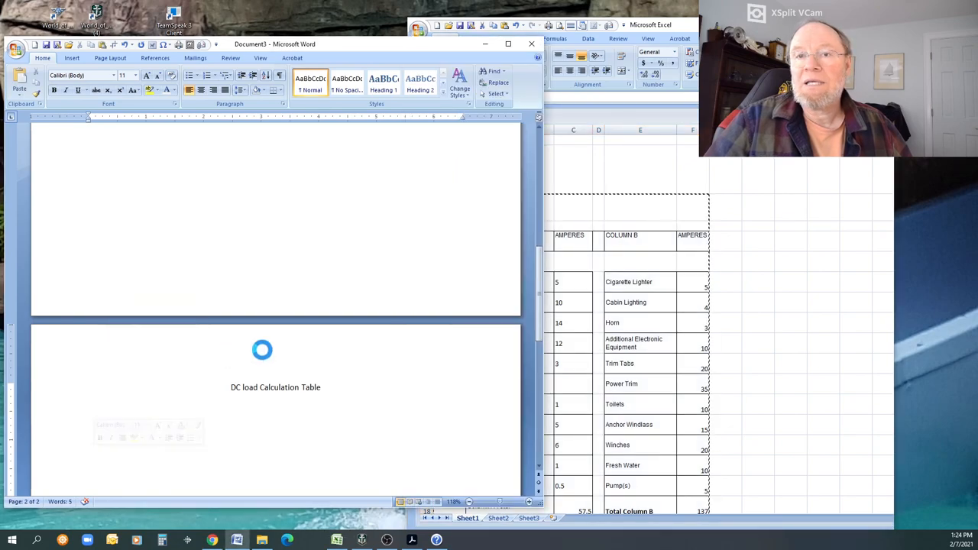
{"action": "scroll", "coordinate": [419, 346], "scroll_direction": "up", "scroll_amount": 3}
{"action": "scroll", "coordinate": [419, 346], "scroll_direction": "up", "scroll_amount": 3}
{"action": "scroll", "coordinate": [418, 346], "scroll_direction": "up", "scroll_amount": 3}
{"action": "scroll", "coordinate": [306, 306], "scroll_direction": "up", "scroll_amount": 3}
{"action": "scroll", "coordinate": [305, 305], "scroll_direction": "up", "scroll_amount": 3}
{"action": "scroll", "coordinate": [305, 305], "scroll_direction": "up", "scroll_amount": 3}
{"action": "scroll", "coordinate": [306, 305], "scroll_direction": "up", "scroll_amount": 2}
{"action": "scroll", "coordinate": [306, 306], "scroll_direction": "down", "scroll_amount": 2}
{"action": "scroll", "coordinate": [306, 305], "scroll_direction": "down", "scroll_amount": 3}
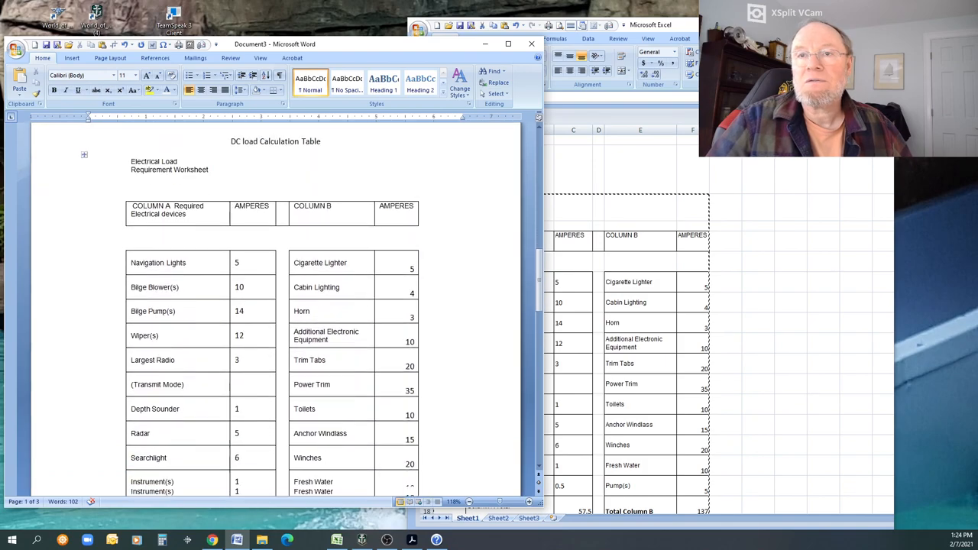
{"action": "scroll", "coordinate": [306, 306], "scroll_direction": "down", "scroll_amount": 3}
{"action": "scroll", "coordinate": [306, 306], "scroll_direction": "down", "scroll_amount": 3}
{"action": "scroll", "coordinate": [425, 456], "scroll_direction": "down", "scroll_amount": 2}
{"action": "scroll", "coordinate": [425, 457], "scroll_direction": "down", "scroll_amount": 2}
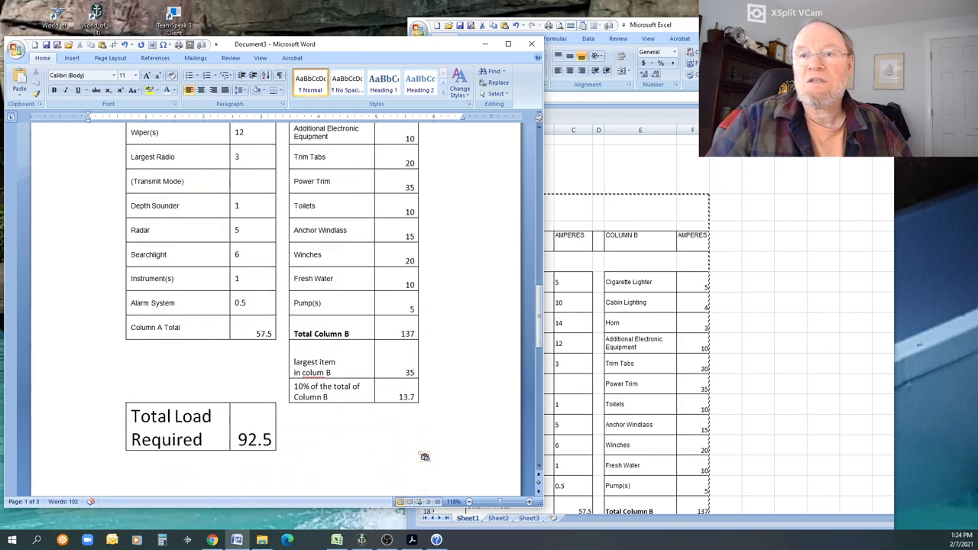